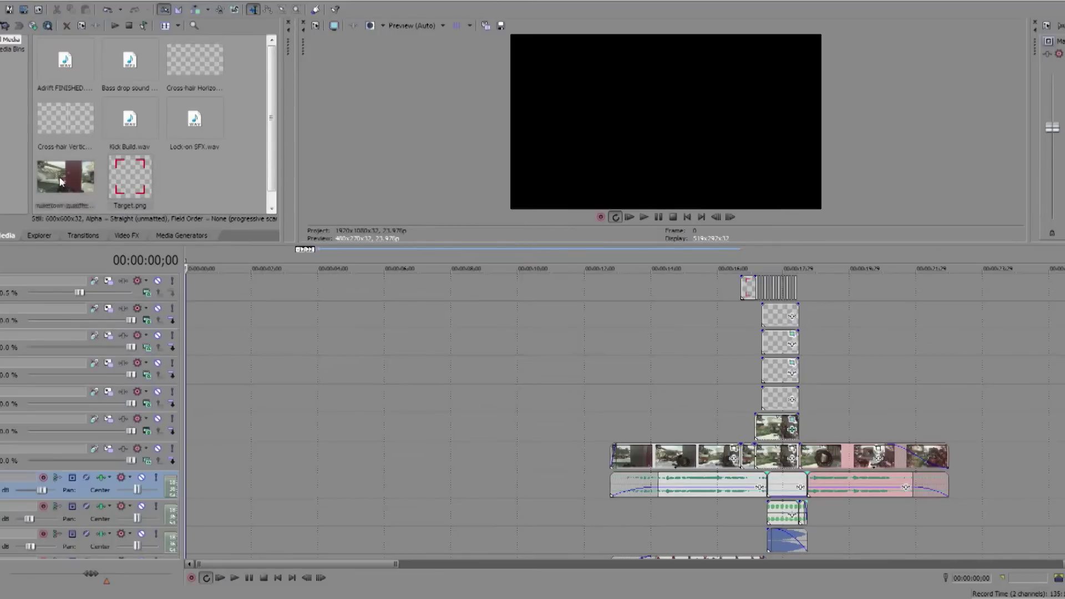
- Place the nuketown gameplay clip on the timeline, cut off everything before 00:00:01;05 and close the gap at the start
drag(61, 182, 224, 471)
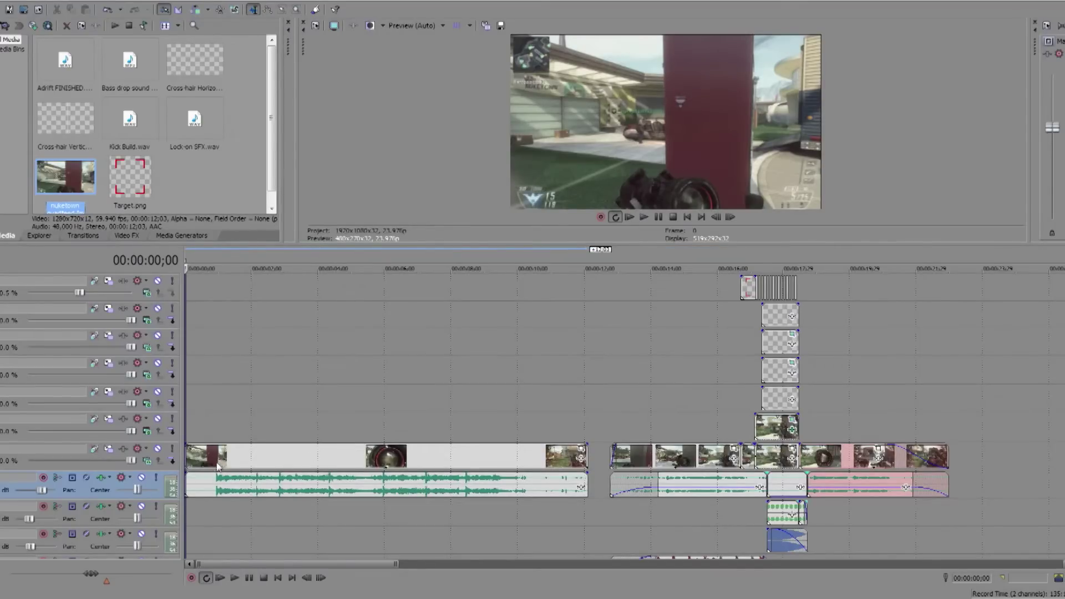
click(224, 458)
key(s)
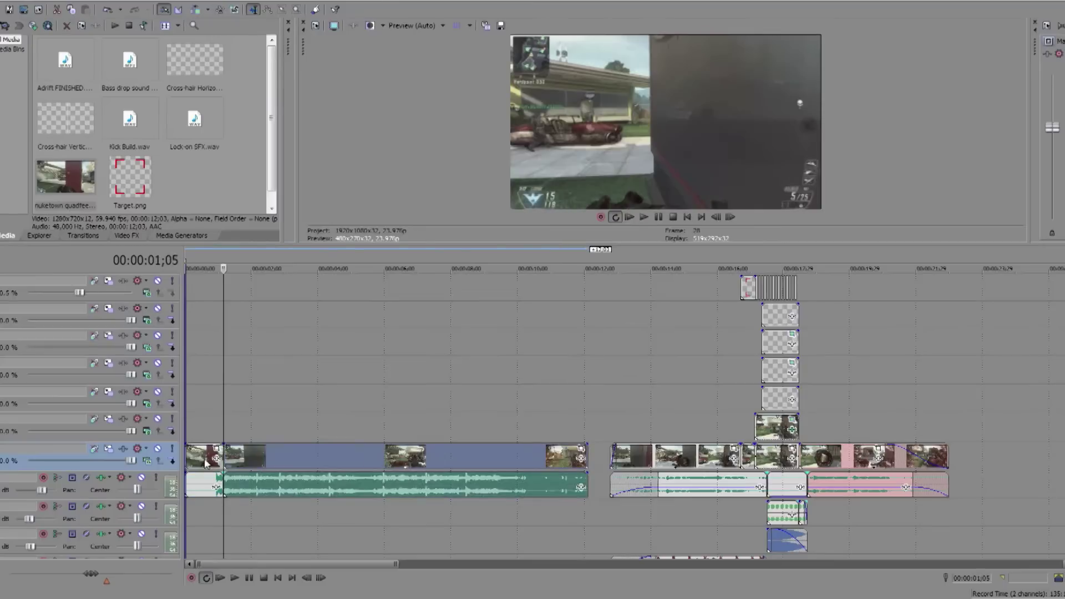
click(203, 458)
key(Delete)
drag(248, 455, 211, 456)
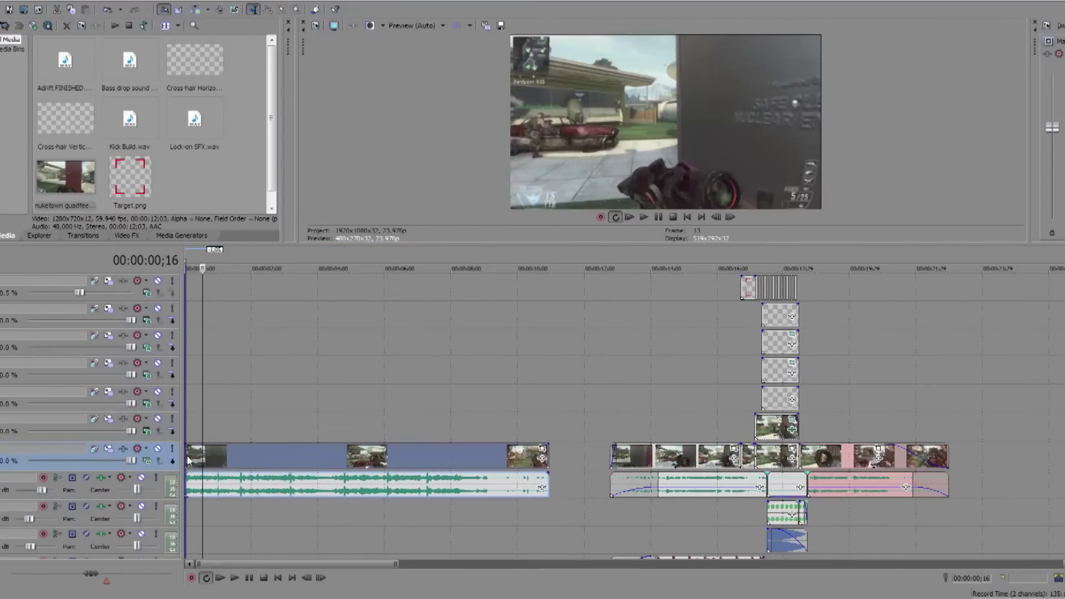
- Split the gameplay clip at 00:00:09;00 and delete the part after the cut
click(484, 457)
key(s)
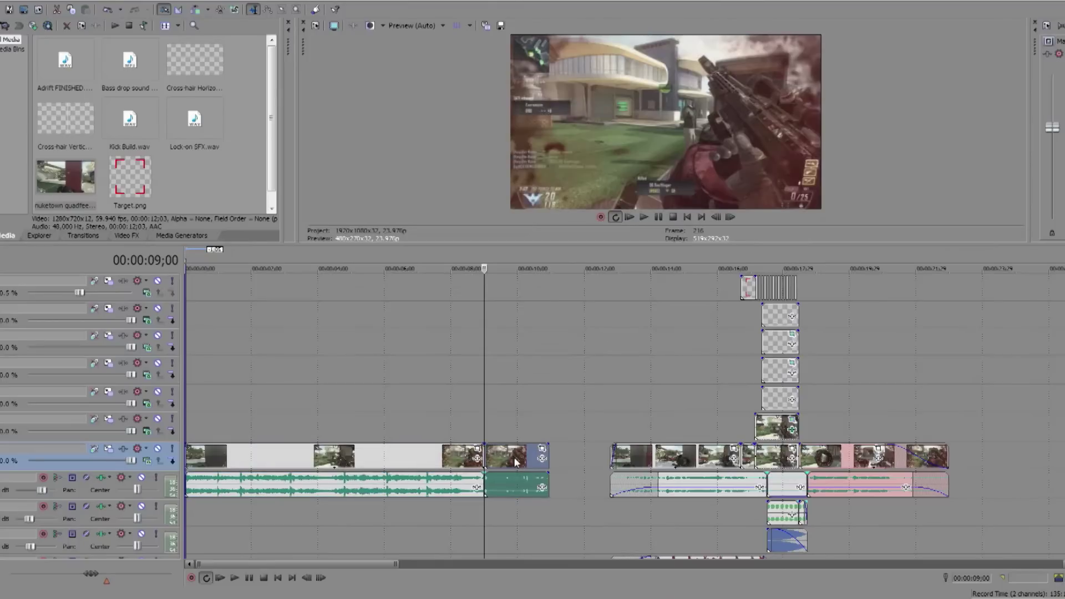
click(516, 460)
key(Delete)
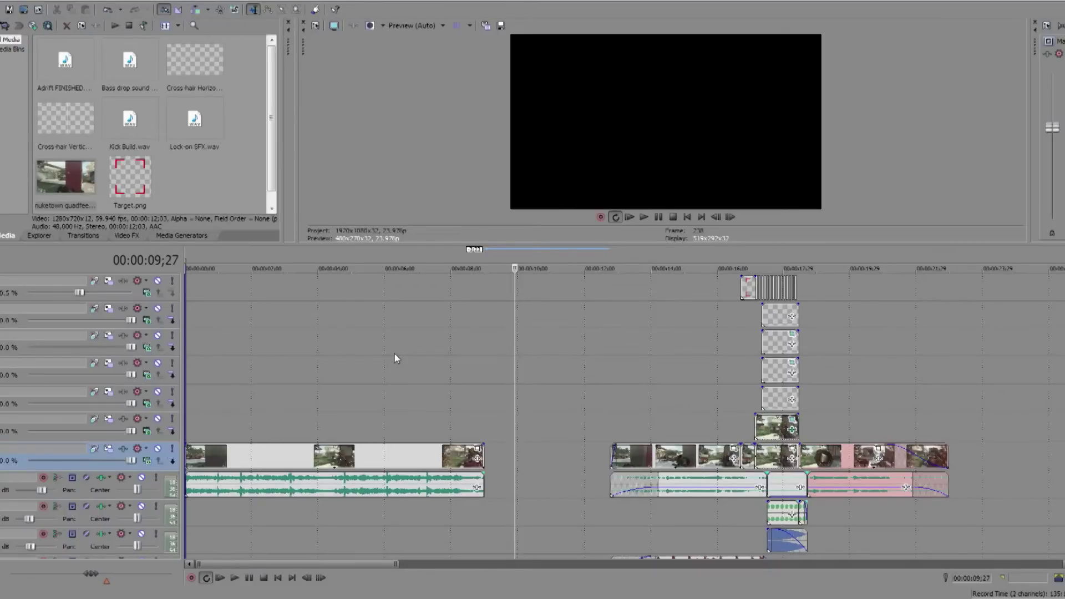
- Find the frame just before the player starts aiming and split the gameplay clip there, at 00:00:04;08
click(317, 462)
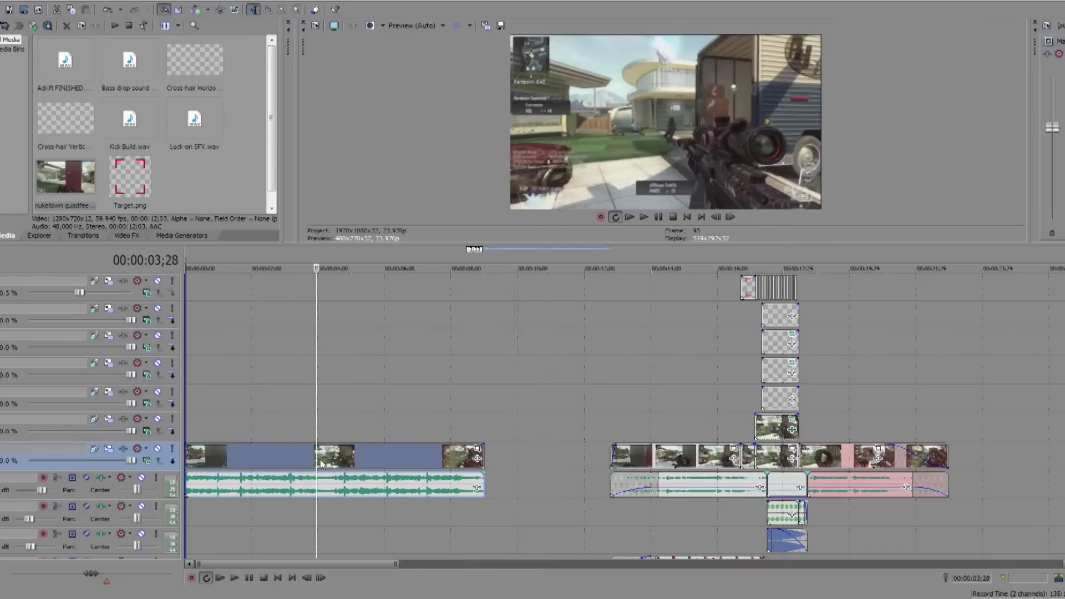
click(734, 217)
click(734, 217)
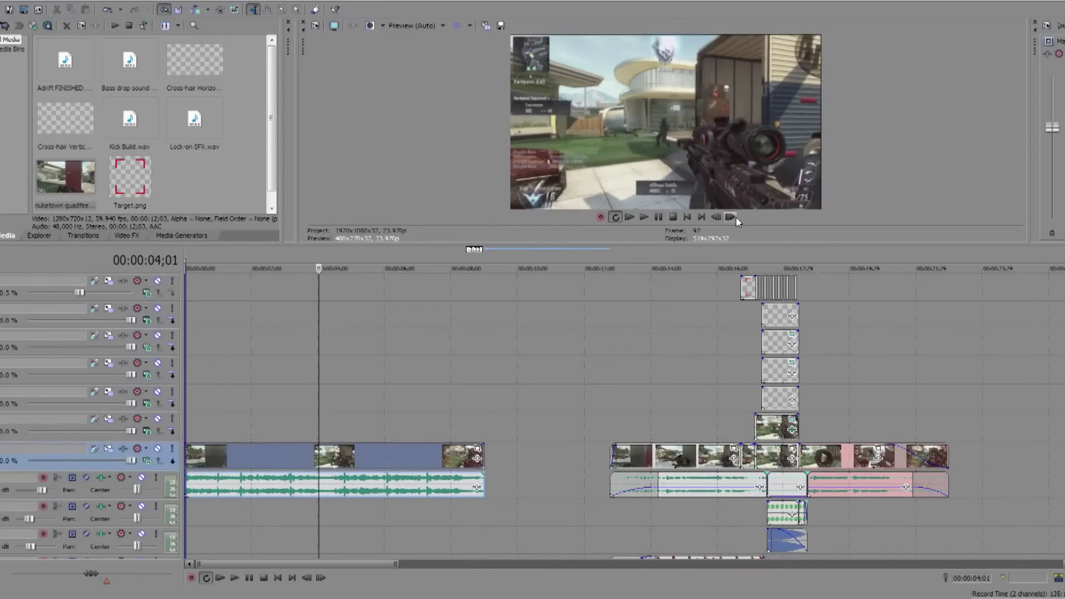
click(734, 217)
click(716, 217)
click(715, 218)
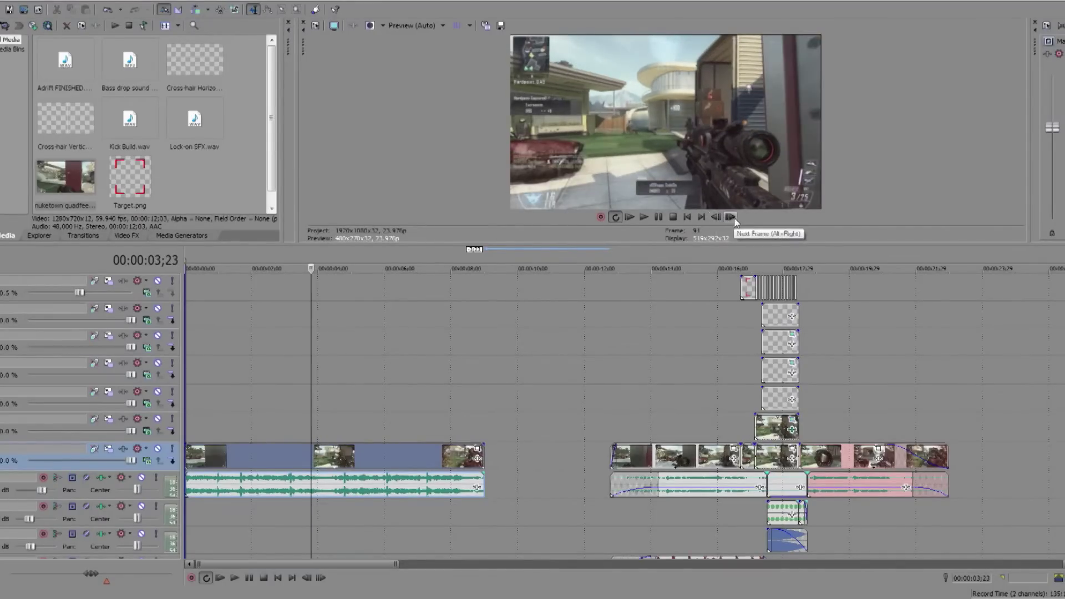
click(730, 219)
click(731, 218)
click(731, 218)
click(730, 218)
click(730, 219)
click(730, 219)
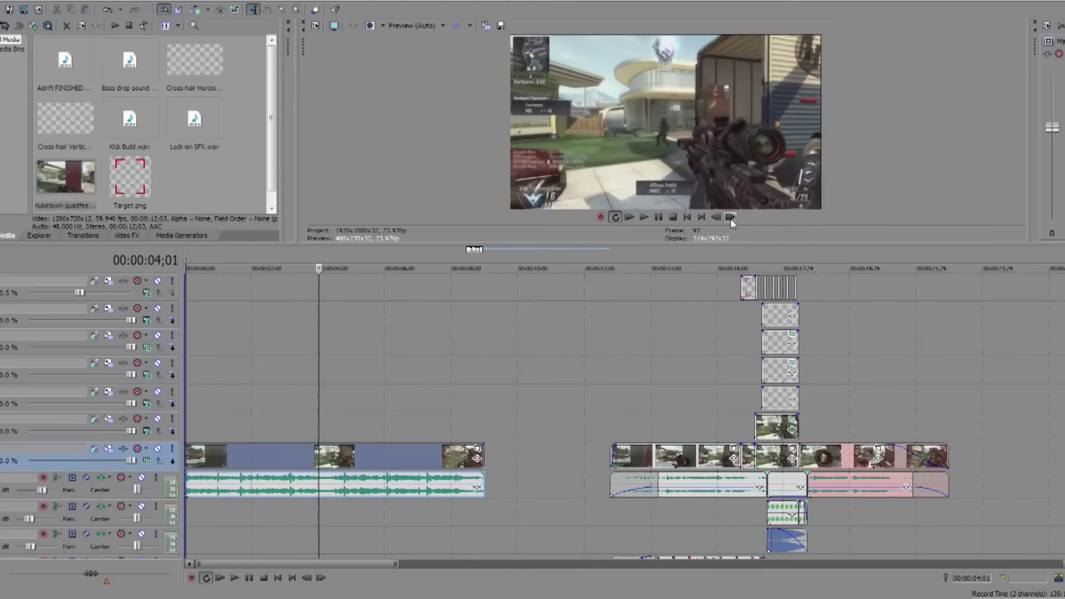
double_click(716, 217)
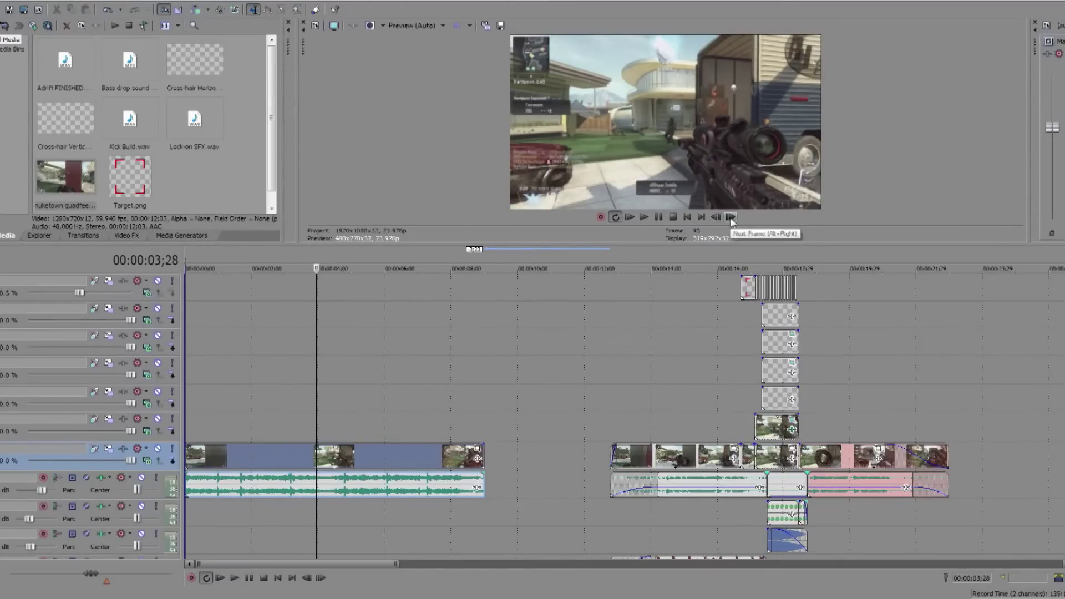
double_click(730, 217)
click(731, 217)
click(730, 217)
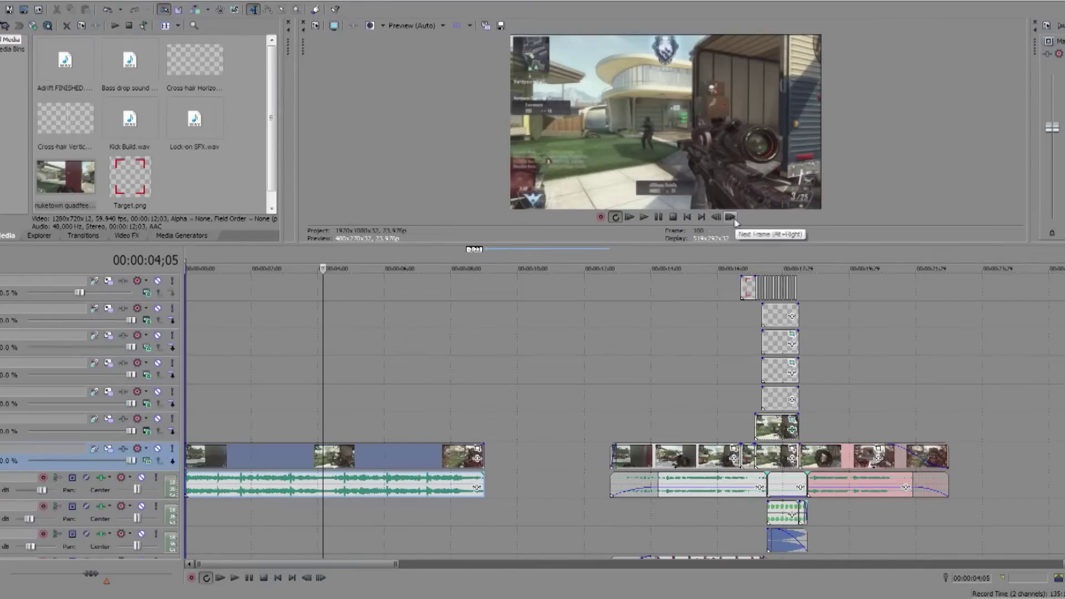
double_click(731, 217)
click(731, 218)
click(731, 218)
click(731, 218)
click(731, 218)
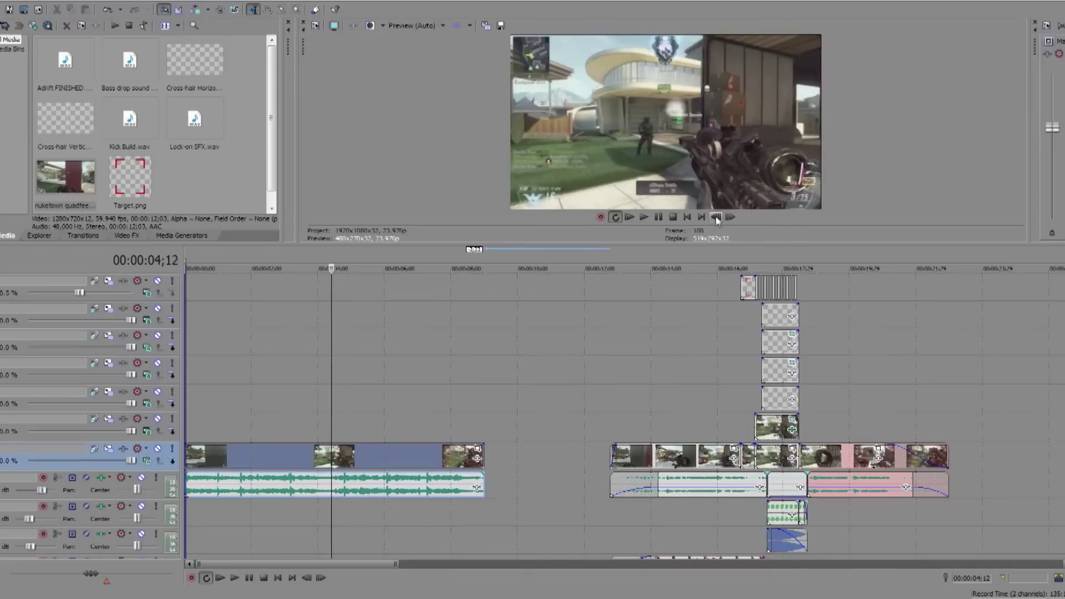
click(716, 217)
click(716, 218)
click(716, 217)
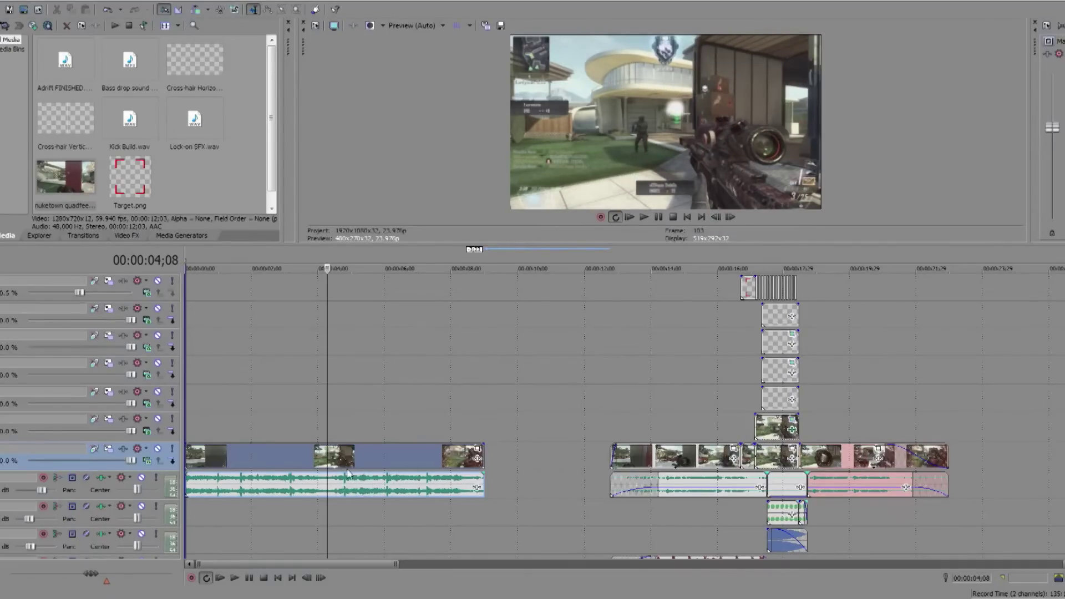
key(s)
- Split the gameplay clip again at 00:00:04;20, where the scope comes up to the centre of the view
click(730, 217)
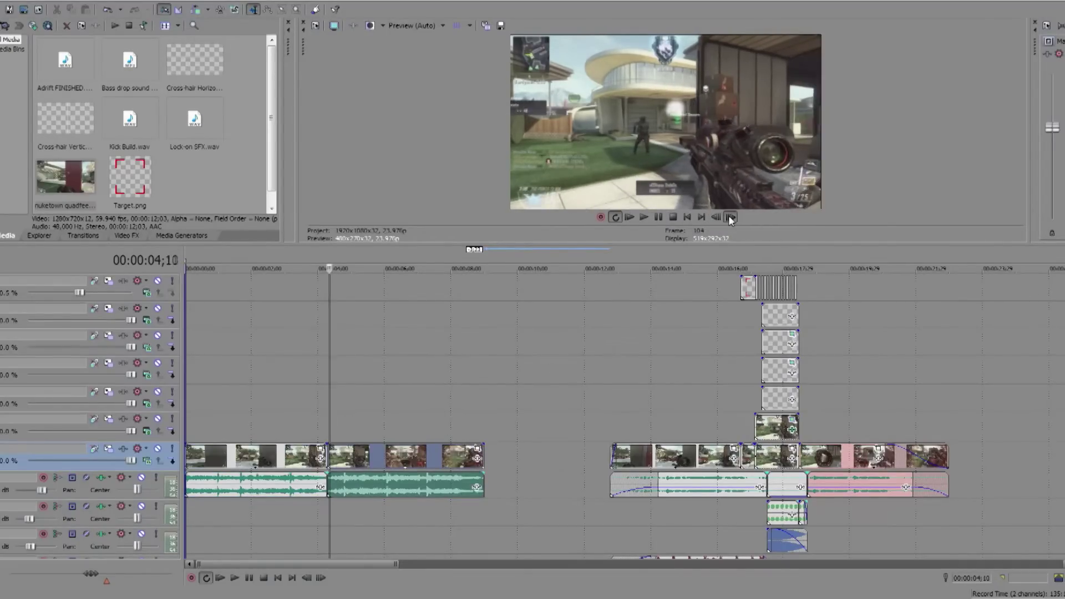
double_click(730, 216)
click(730, 217)
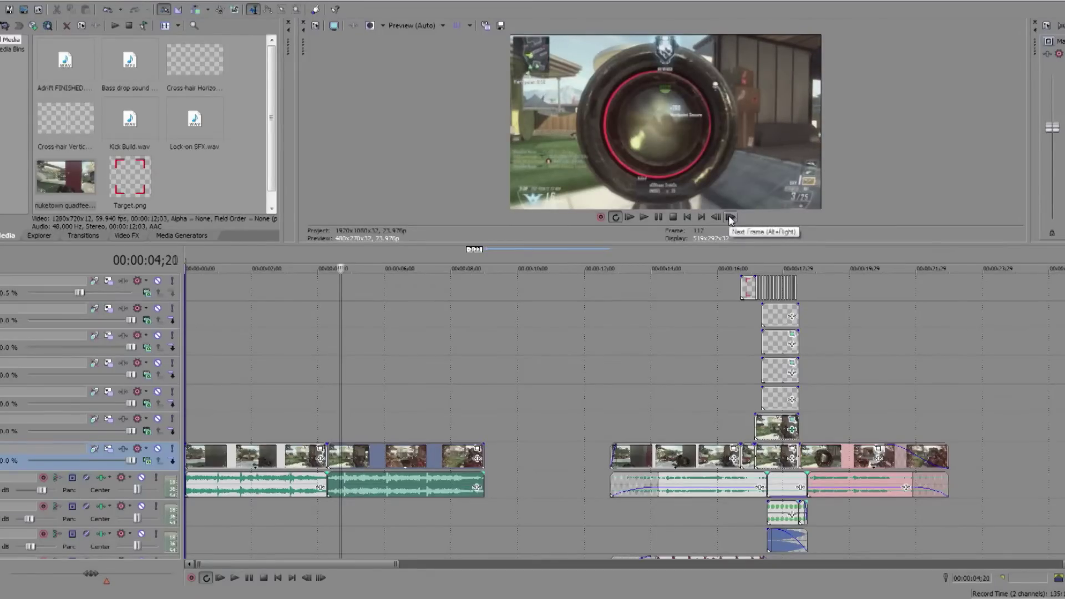
click(730, 217)
click(729, 218)
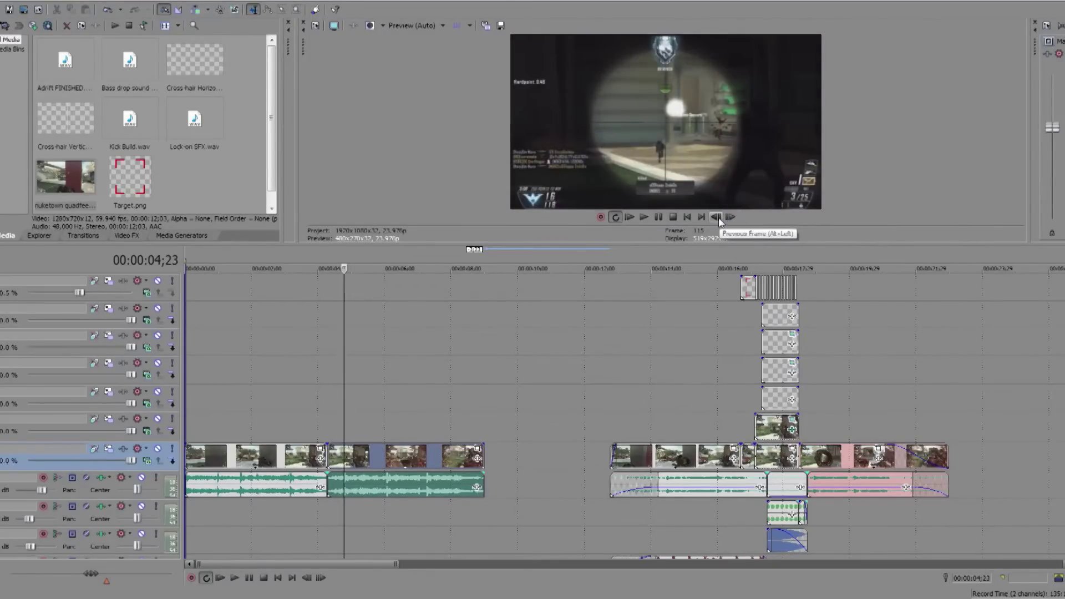
click(716, 217)
click(716, 216)
click(716, 217)
click(716, 217)
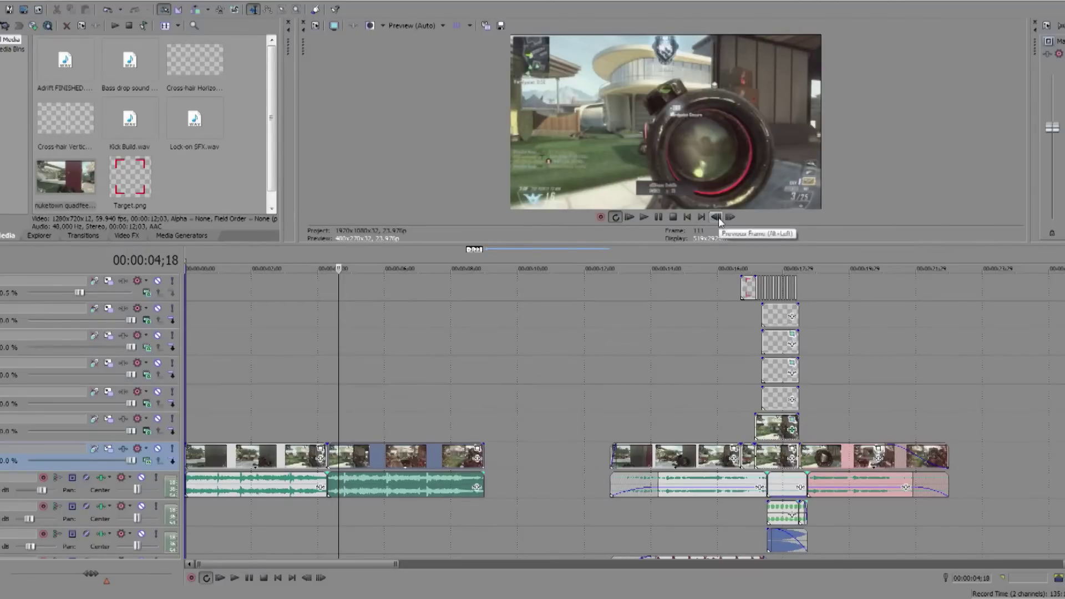
click(730, 218)
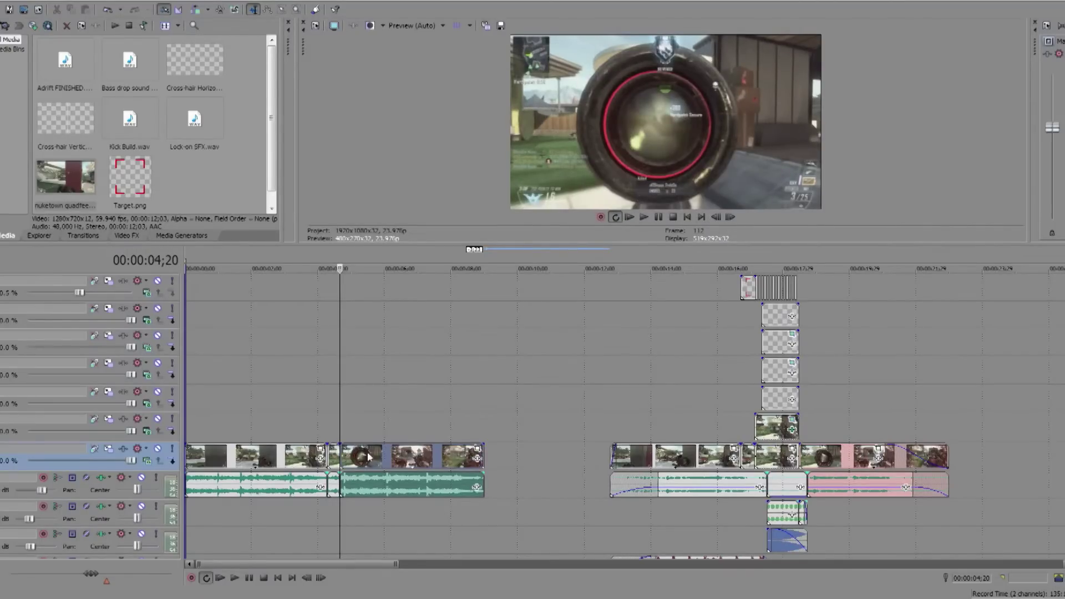
- Move the last piece away to about 00:00:08;00 and time-stretch the short middle piece to just before 00:00:06;00, slowing it down
scroll(371, 461, up, 4)
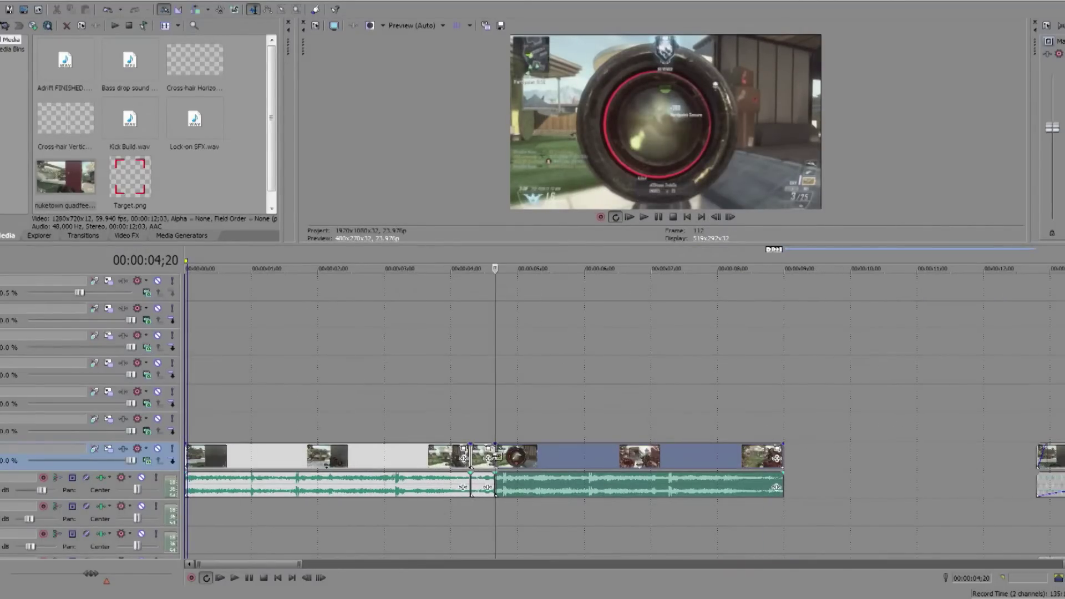
drag(526, 459, 744, 453)
click(482, 455)
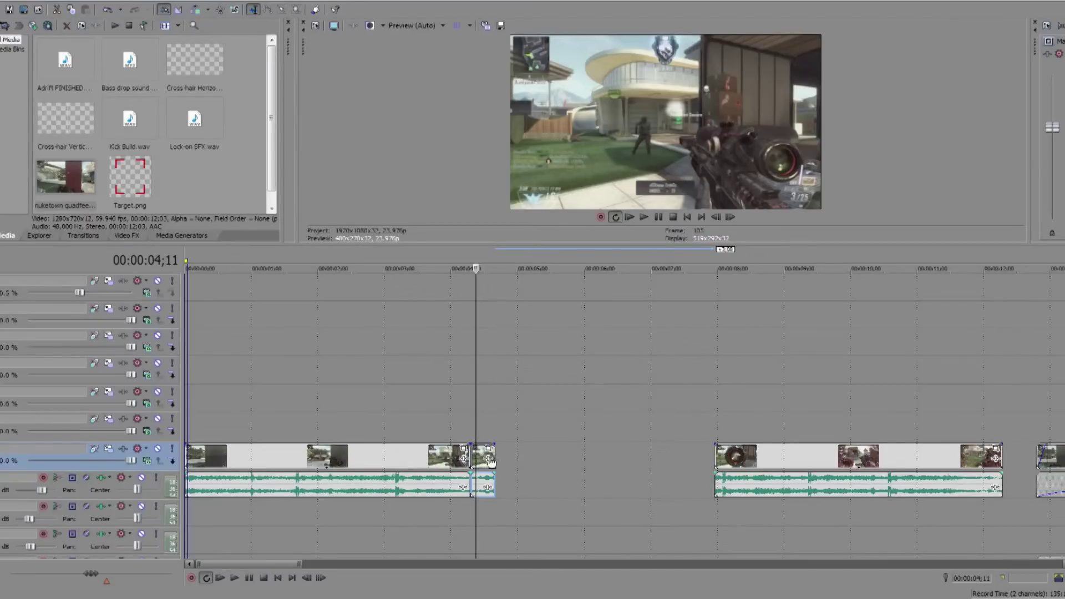
drag(493, 455, 497, 454)
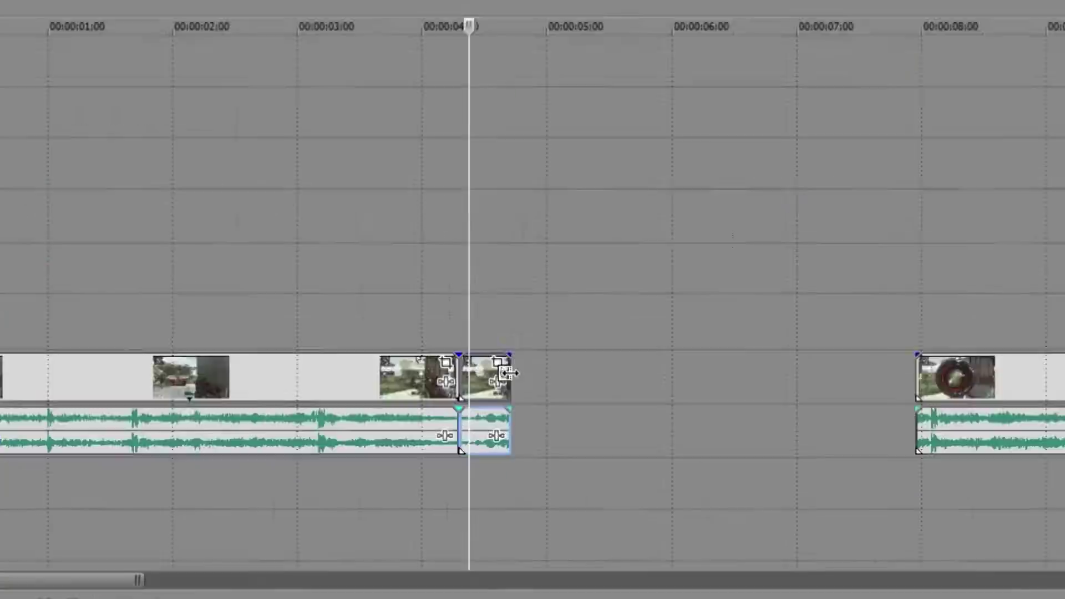
key(ctrl)
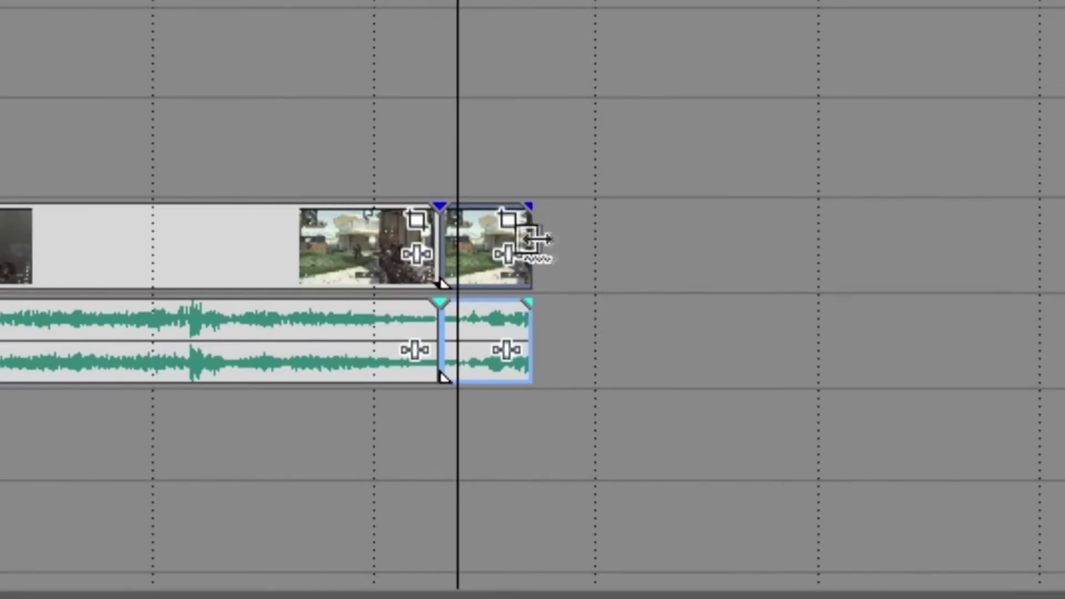
drag(528, 239, 837, 238)
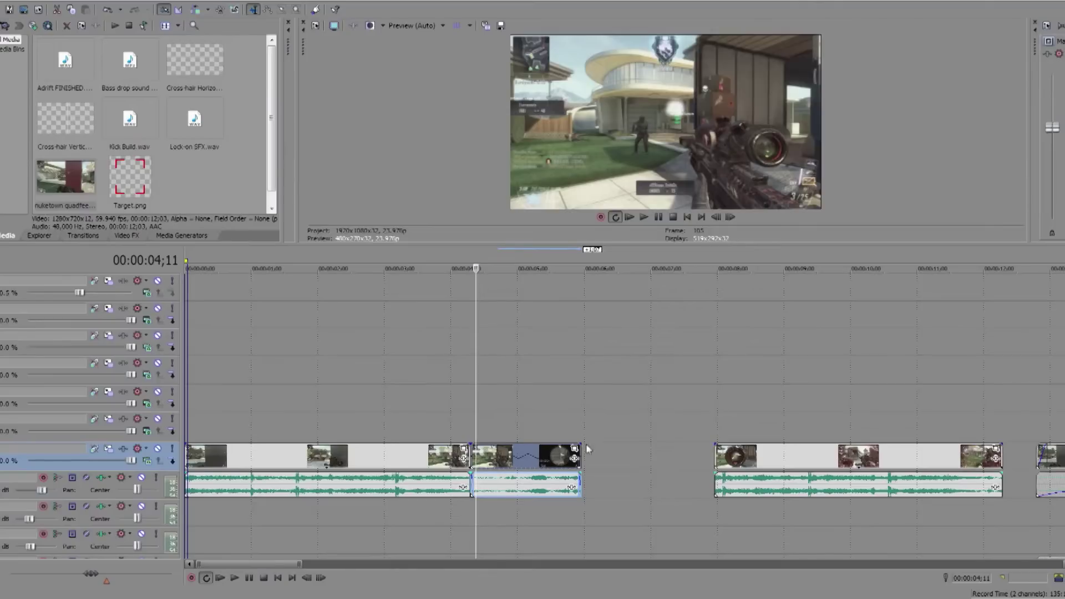
- Preview the slowed middle piece and lower its audio volume to silence
key(space)
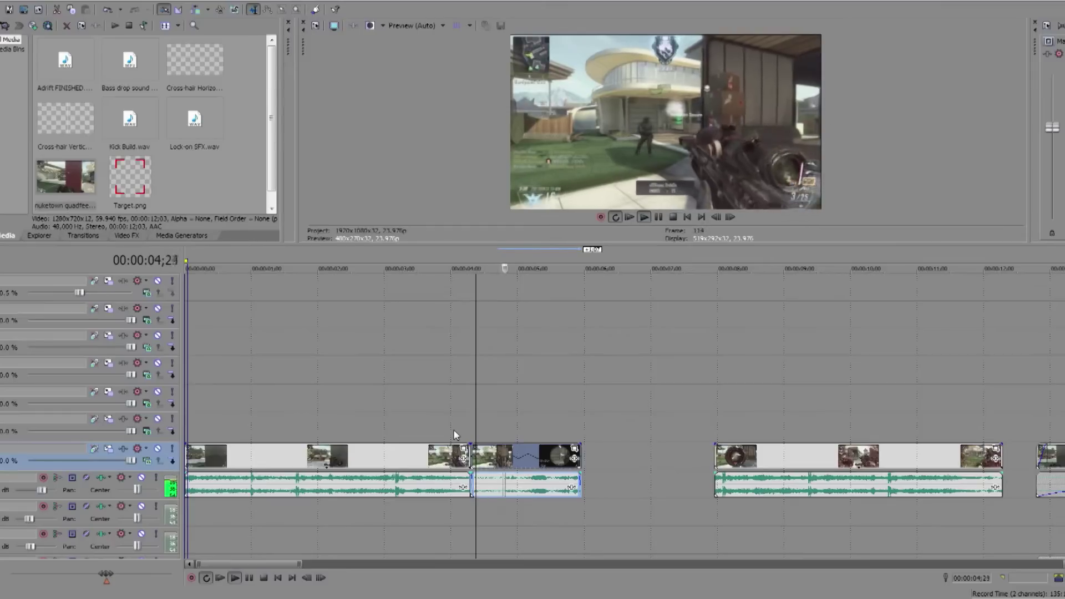
key(space)
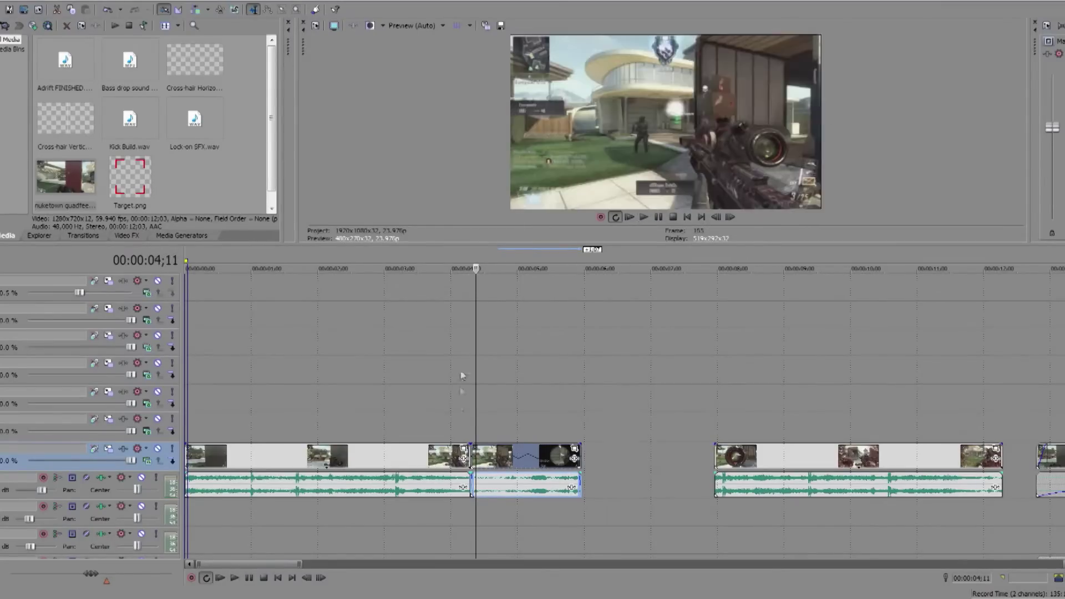
key(space)
key(space)
drag(536, 474, 537, 519)
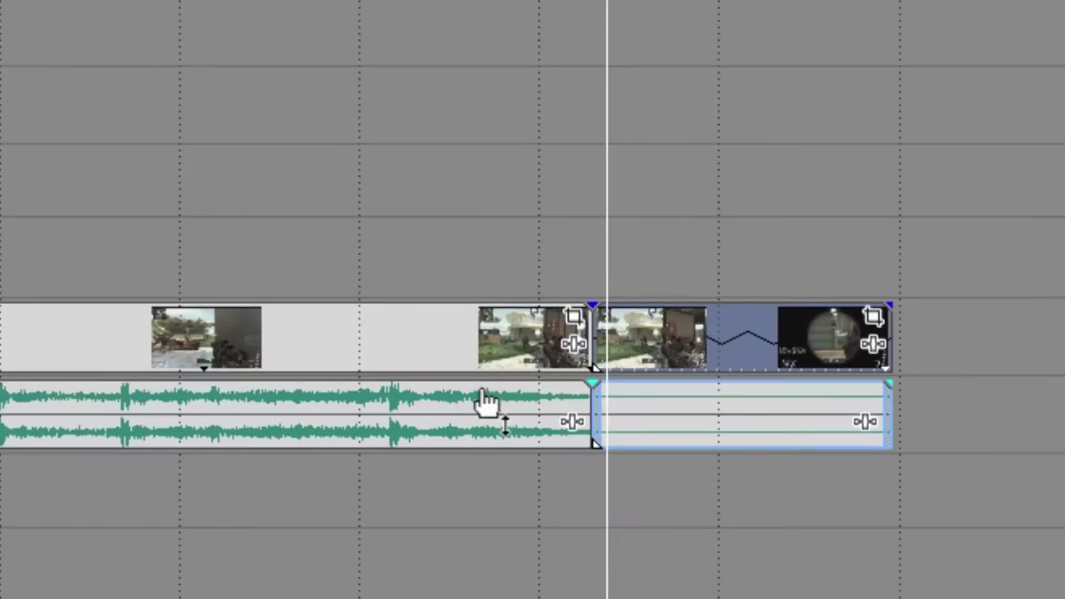
mouse_move(430, 475)
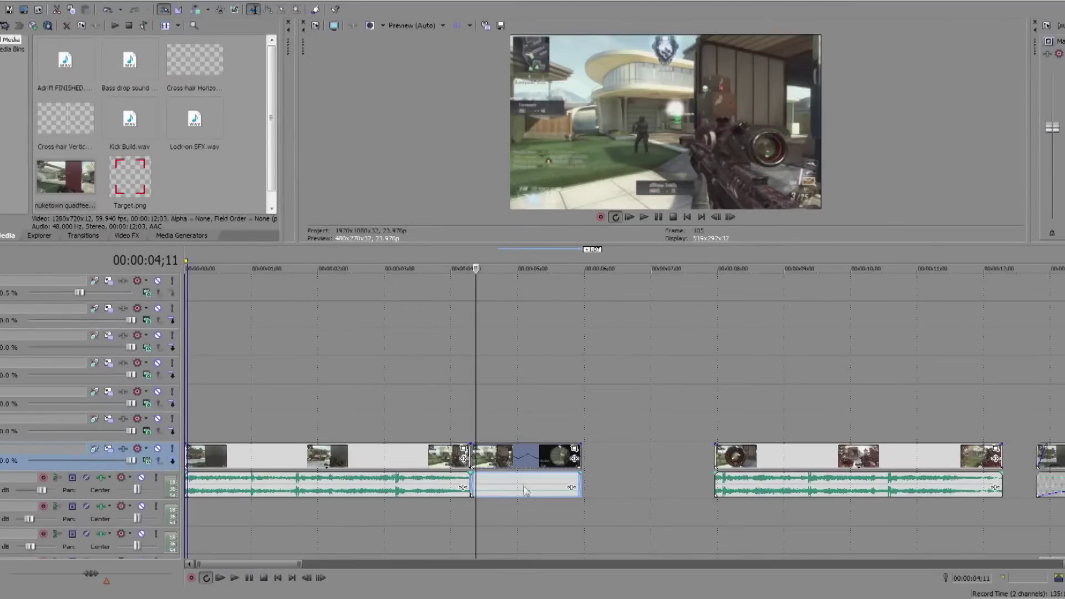
- Move the last piece directly after the slowed piece, then check the join frame by frame and play through the slow-motion section
drag(751, 455, 620, 460)
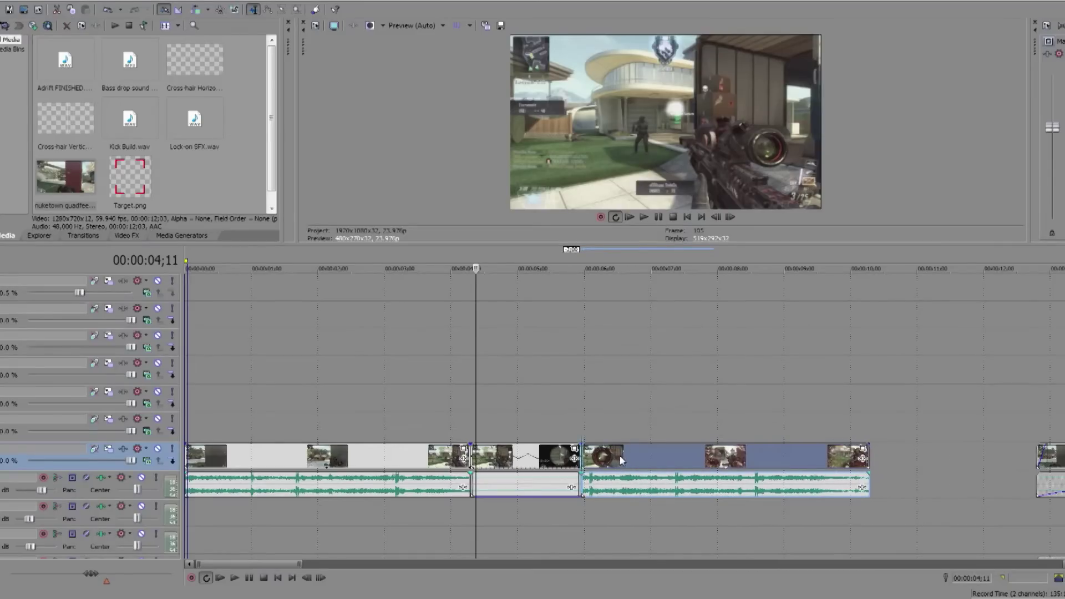
click(577, 257)
click(729, 217)
click(730, 217)
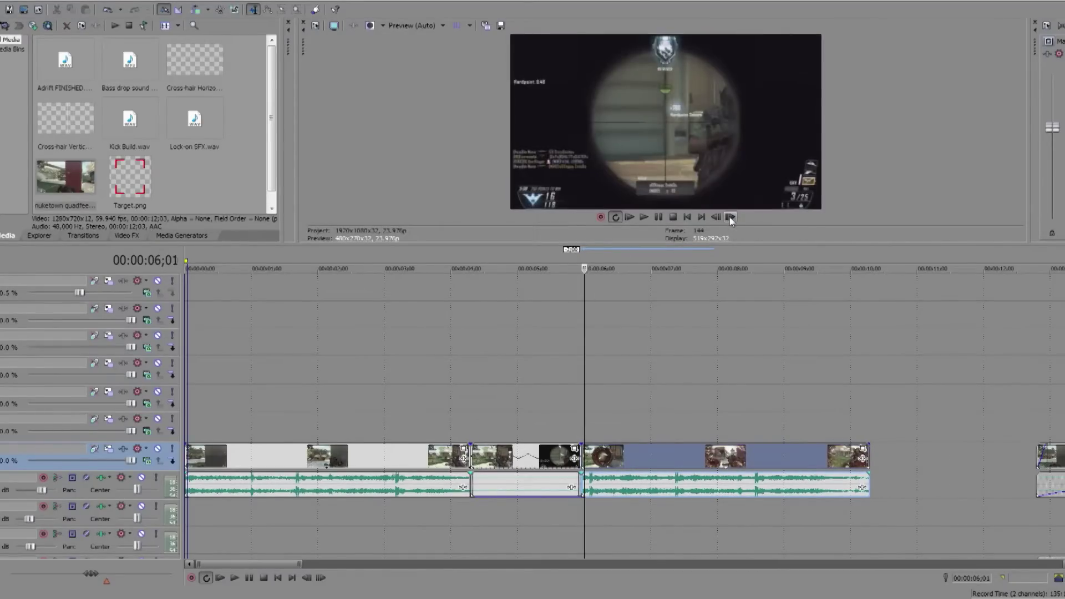
click(716, 217)
click(716, 218)
click(716, 217)
click(716, 217)
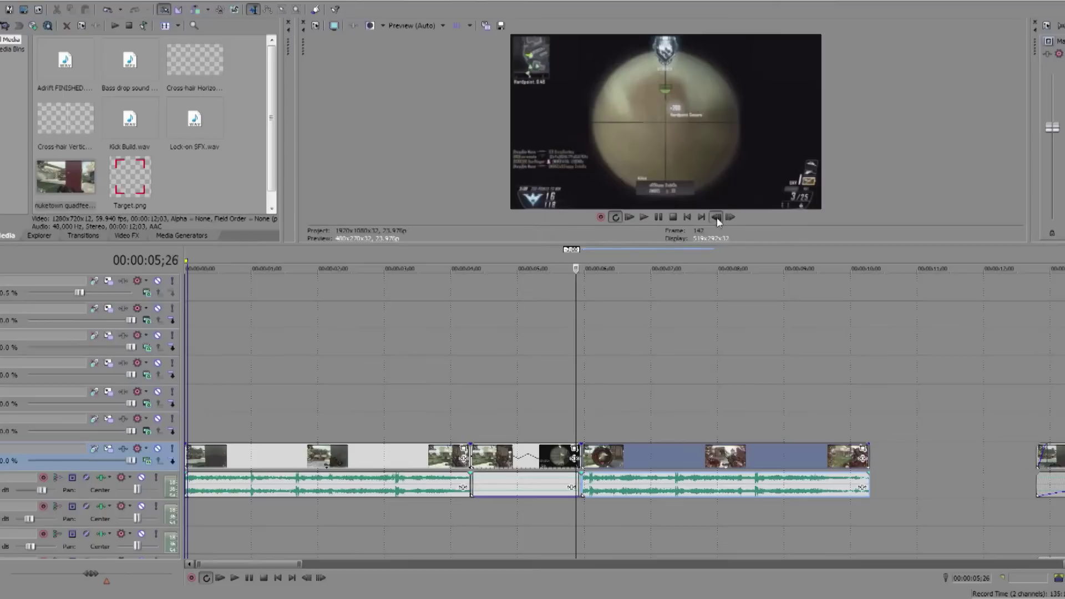
click(439, 259)
key(space)
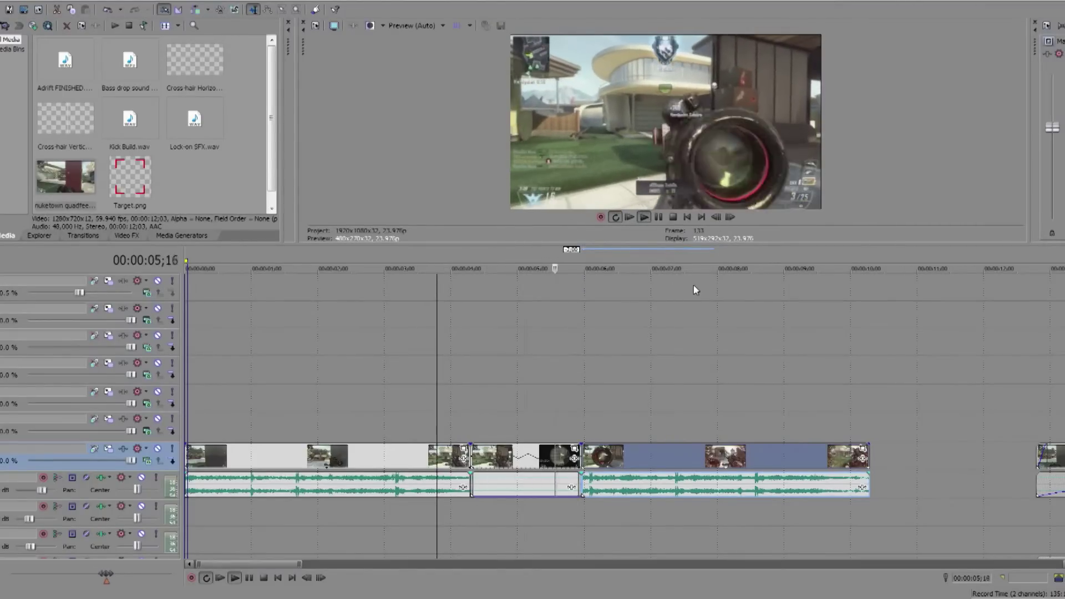
key(space)
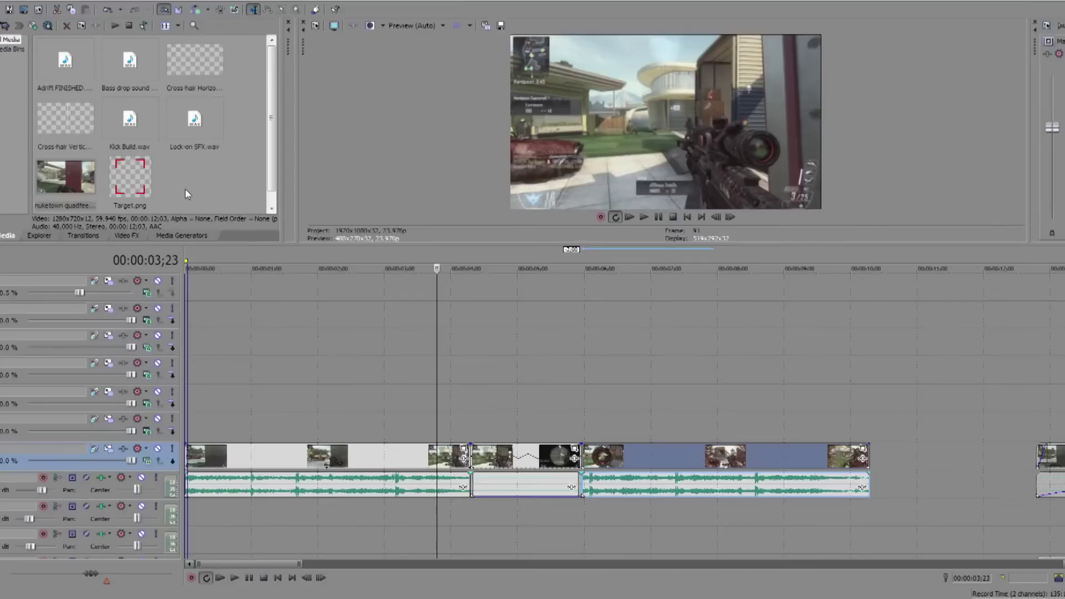
- Add the Bass drop sound effect to the second audio track and shift it earlier so its loud part lies under the slowed piece
click(130, 80)
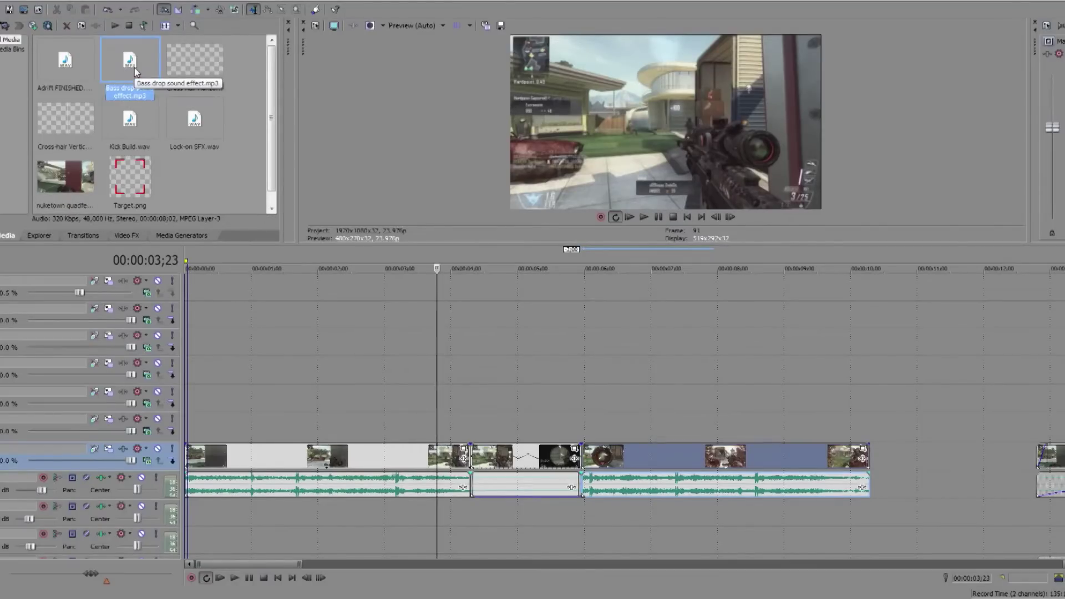
drag(129, 67, 474, 514)
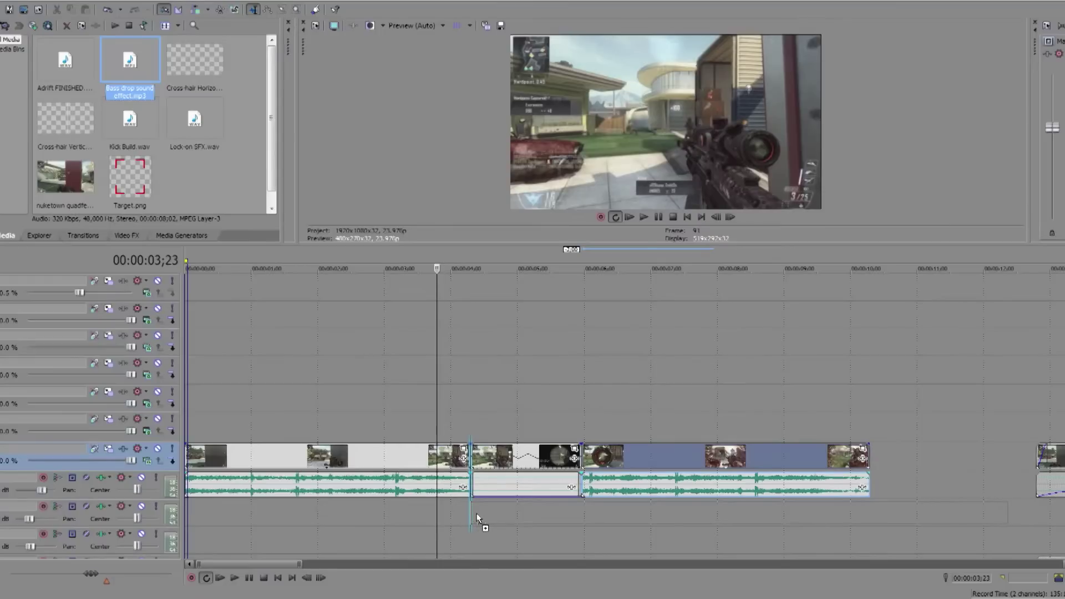
drag(477, 514, 477, 513)
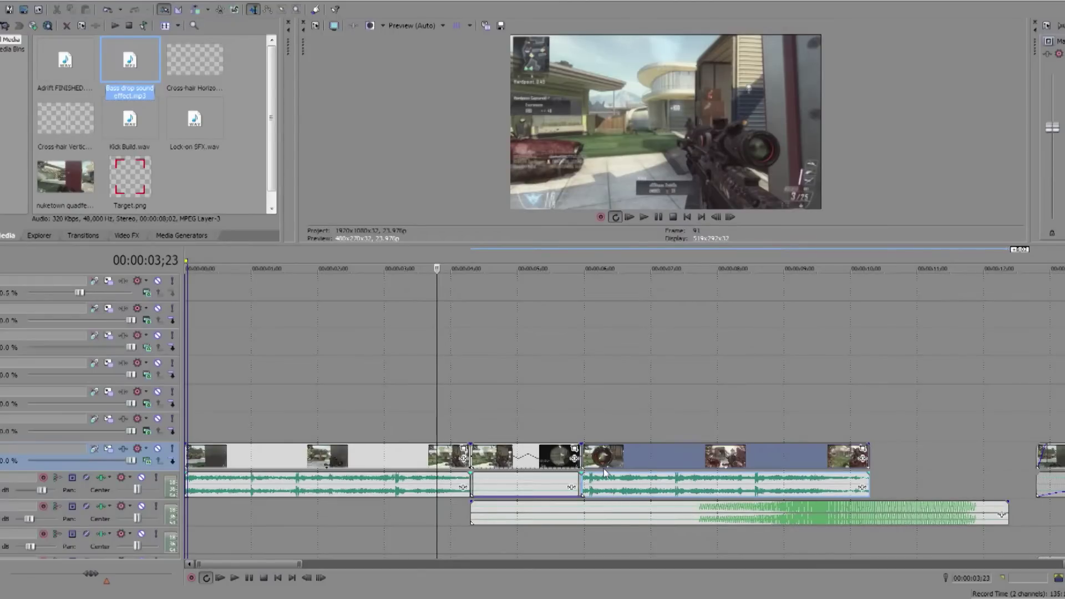
drag(837, 513, 580, 521)
scroll(571, 519, up, 4)
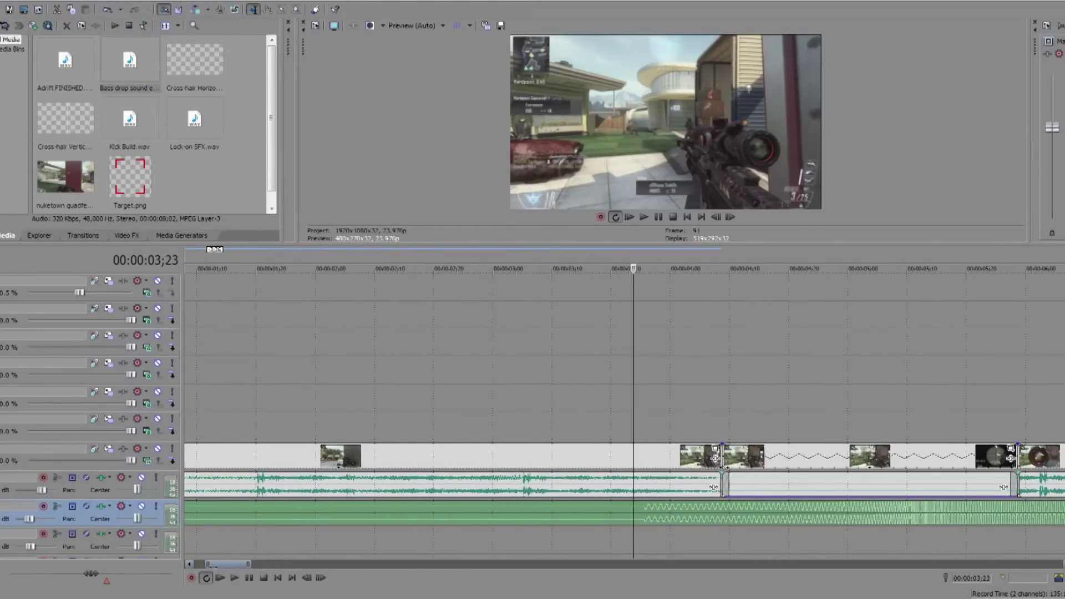
- Split the Bass drop sound effect on the second audio track at 00:00:05;10
drag(226, 565, 241, 565)
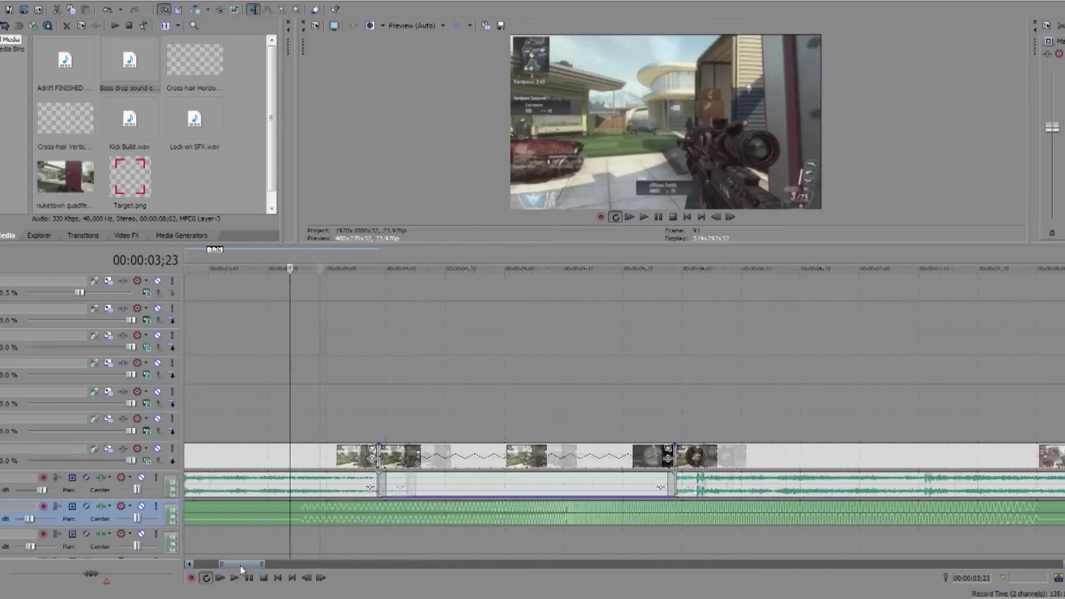
click(550, 514)
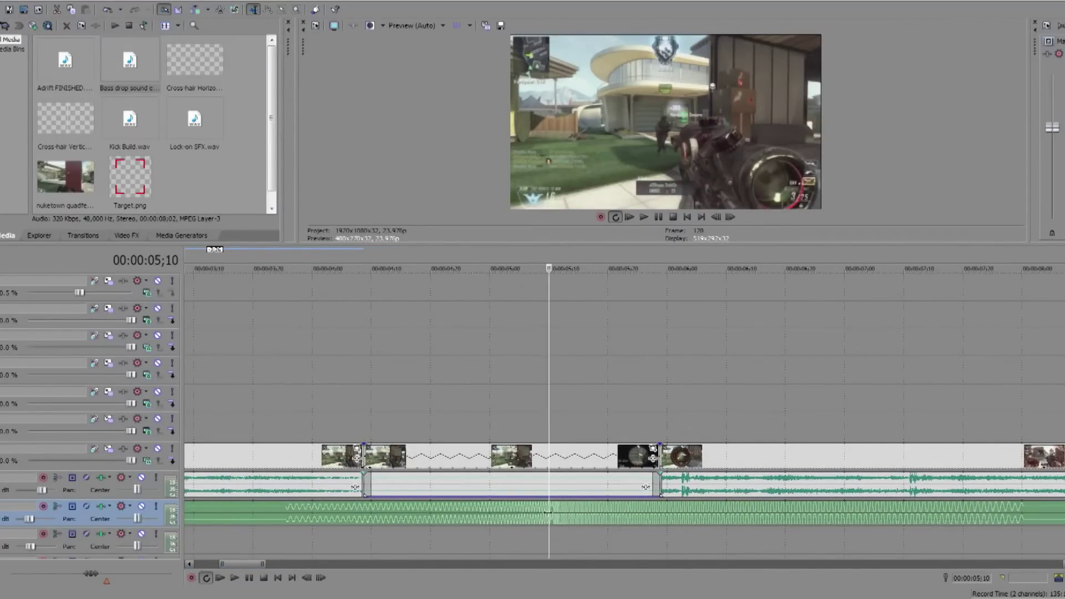
key(s)
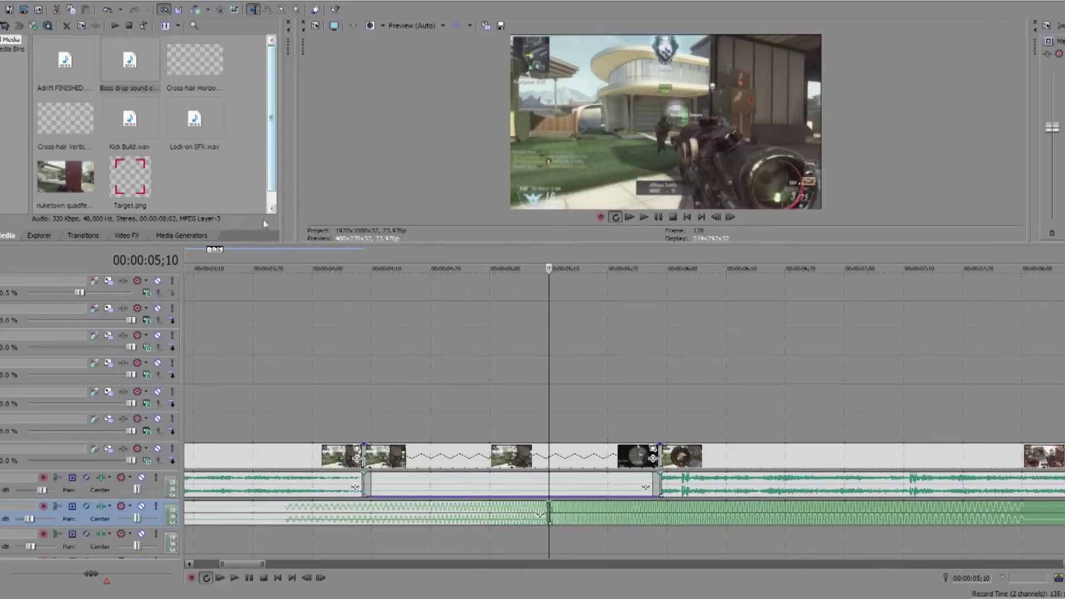
- Solo the second audio track, play the Bass drop from 00:00:03;22 across the split, and turn solo off again
click(267, 266)
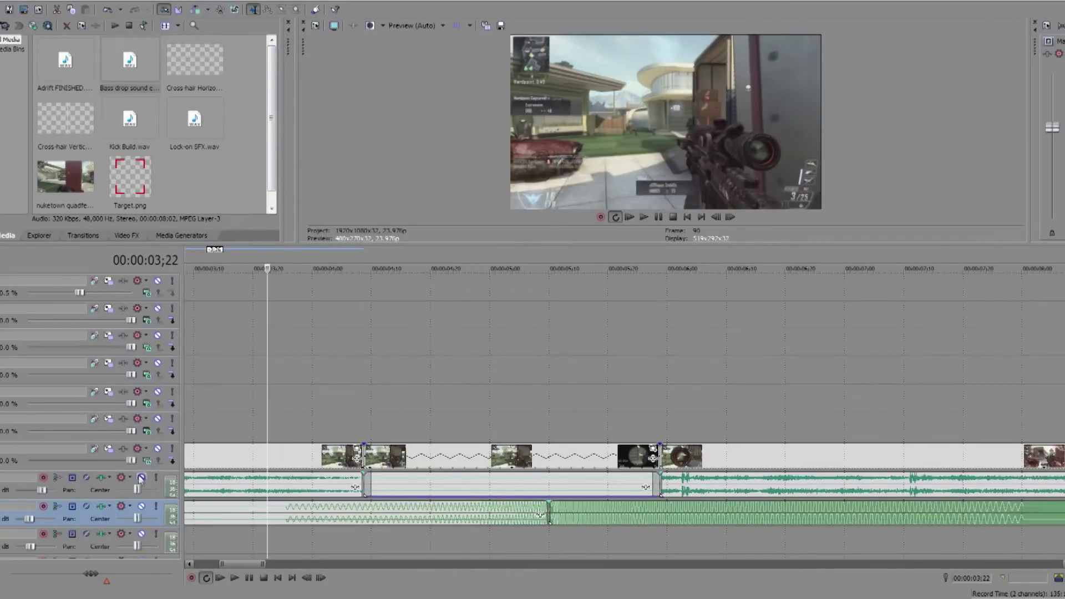
click(156, 505)
key(space)
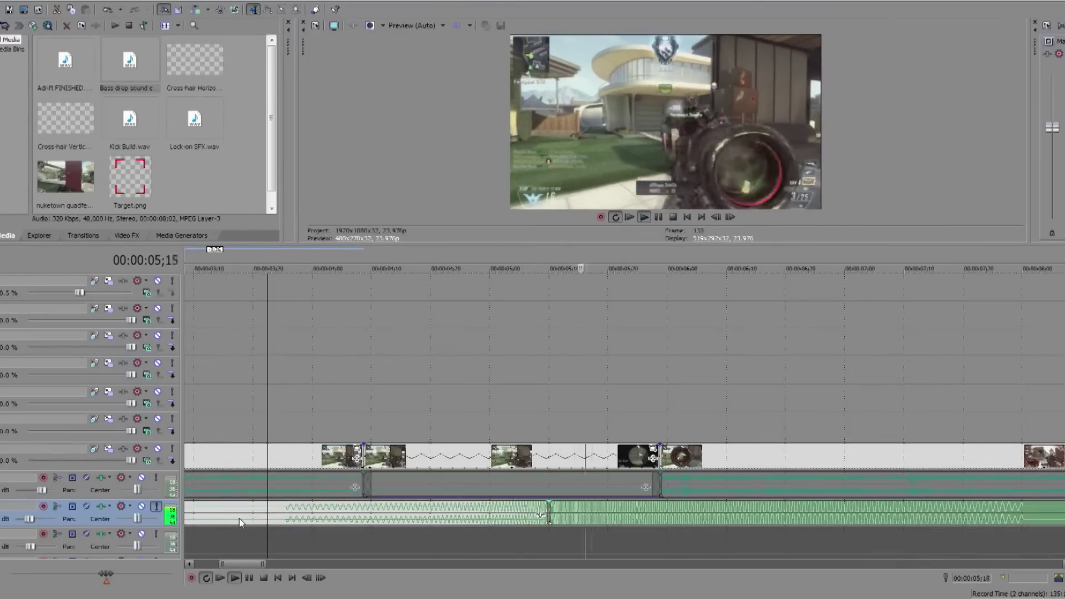
key(space)
click(156, 507)
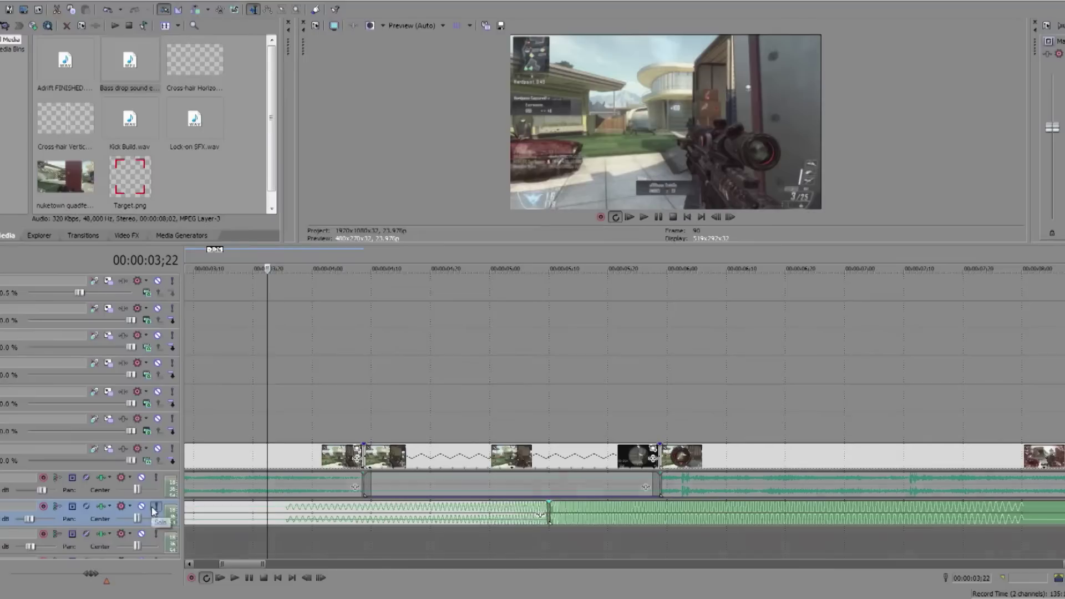
- Delete the part of the Bass drop that lies before the split
click(427, 519)
click(427, 517)
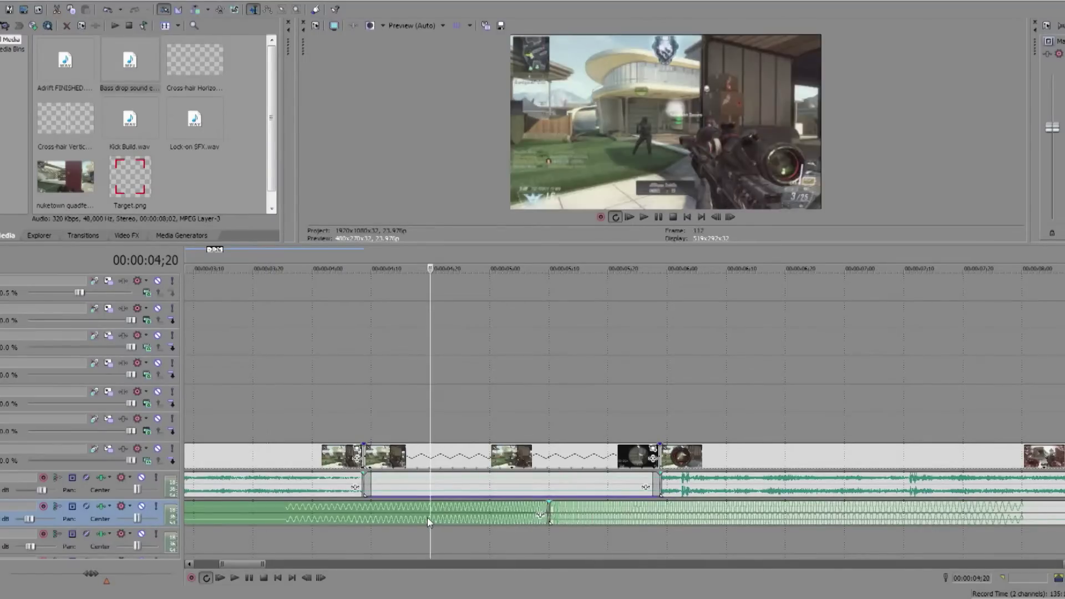
key(Delete)
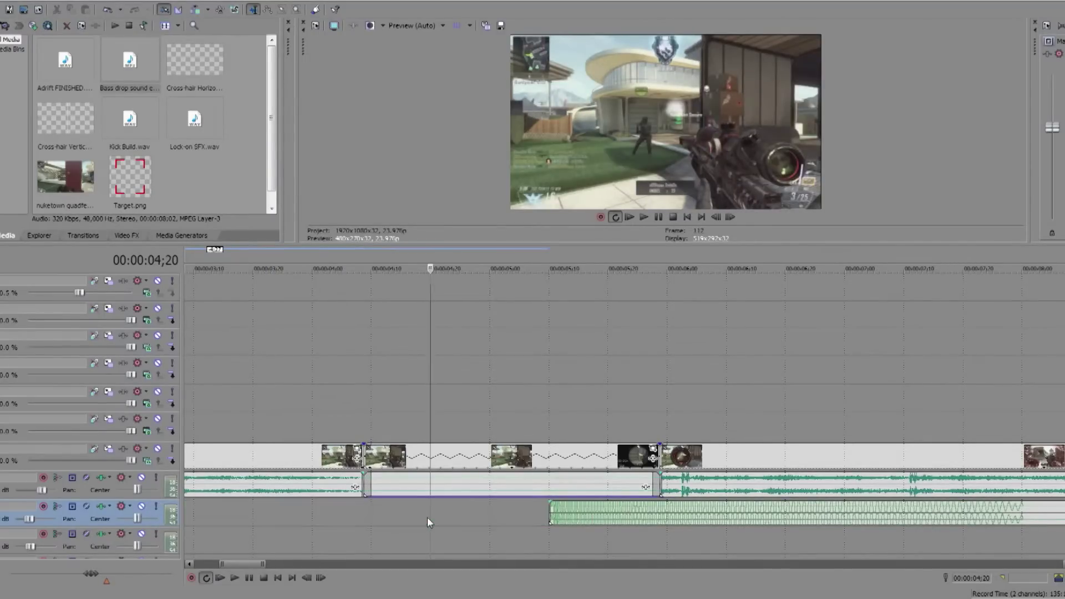
- Move the remaining Bass drop piece to start together with the slowed video piece, and preview the result from 00:00:04;01
drag(632, 517, 448, 516)
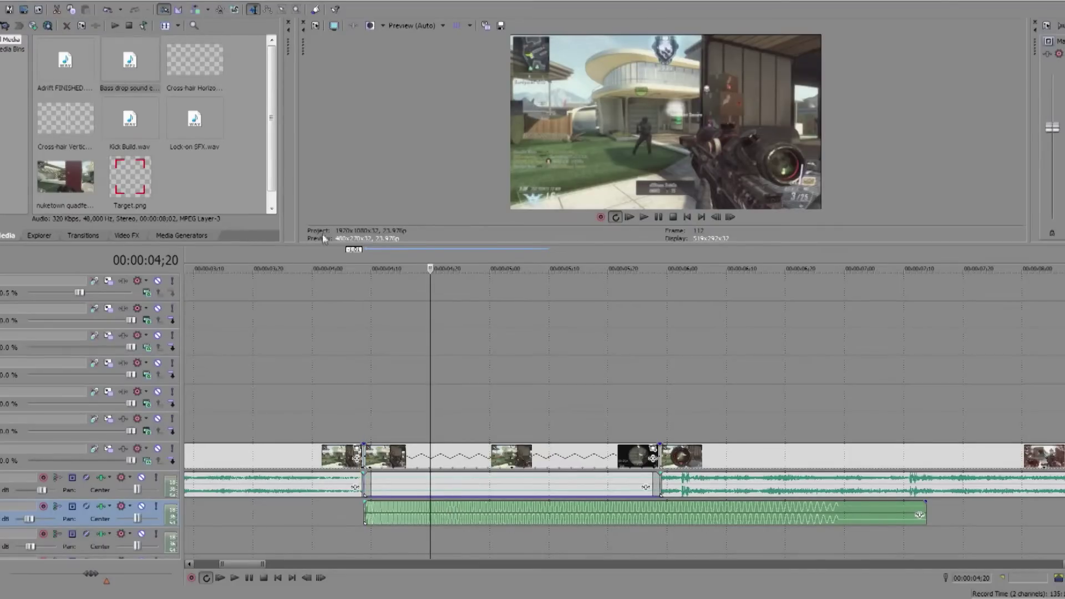
click(321, 258)
key(space)
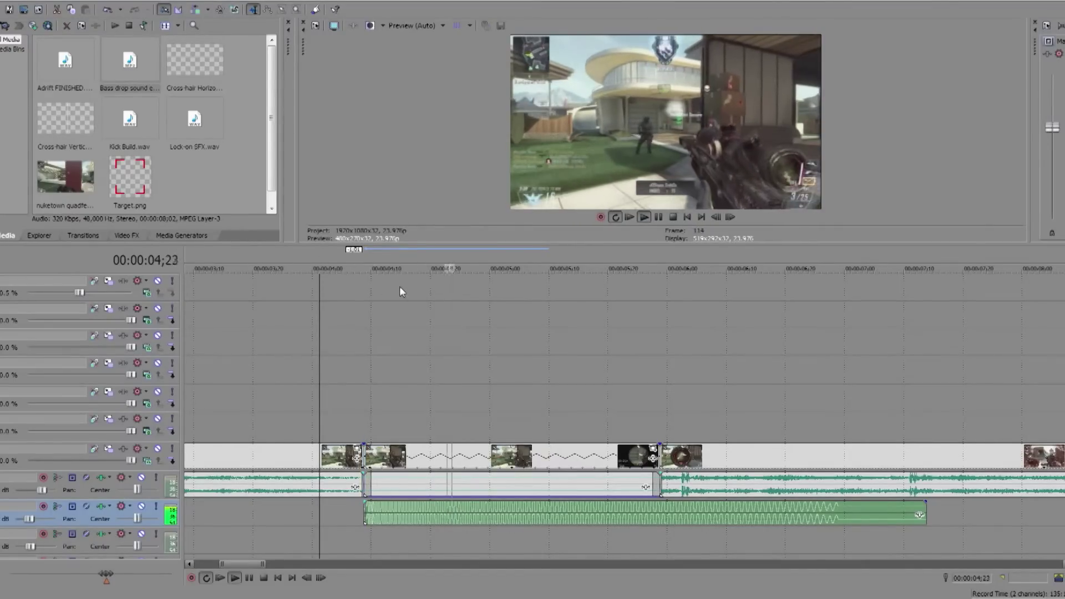
key(space)
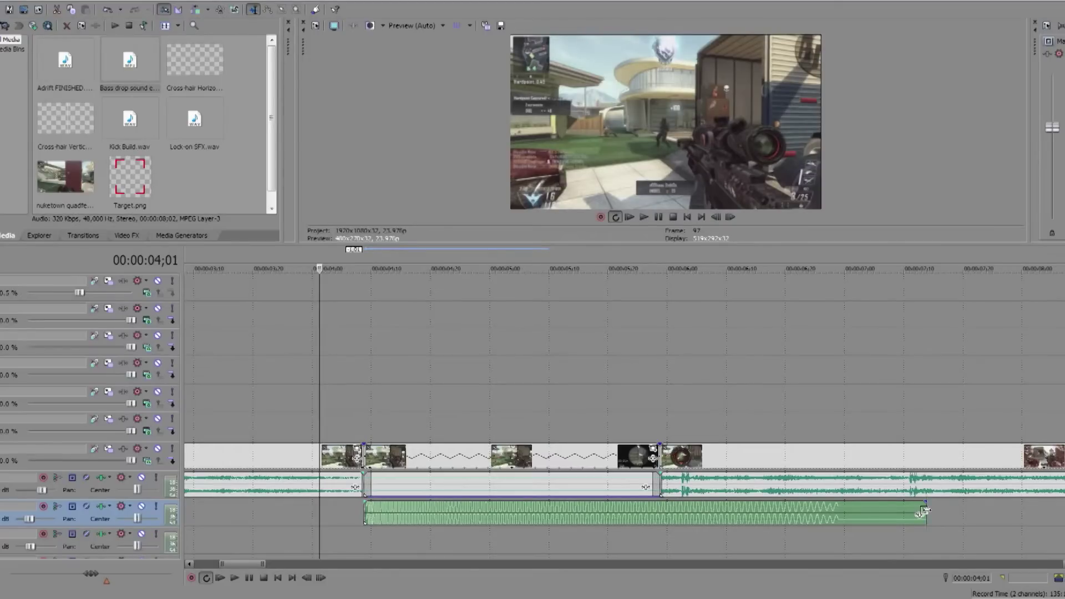
- Trim the Bass drop to end with the slowed piece, add a long fade-out across almost its whole length, and preview it
drag(923, 511, 659, 509)
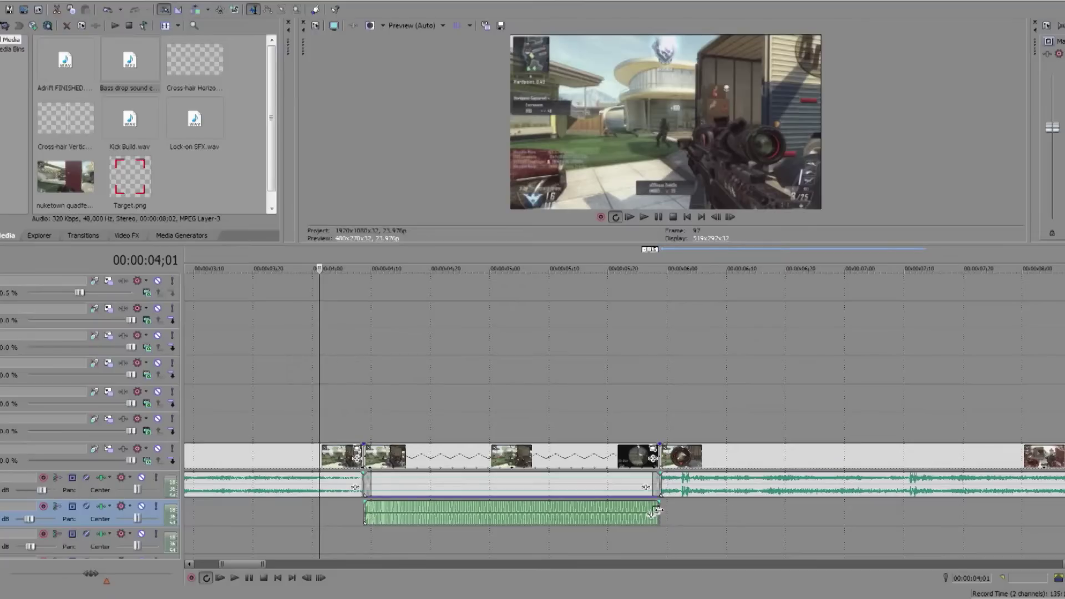
mouse_move(657, 510)
mouse_down()
mouse_move(779, 513)
mouse_move(659, 513)
mouse_up()
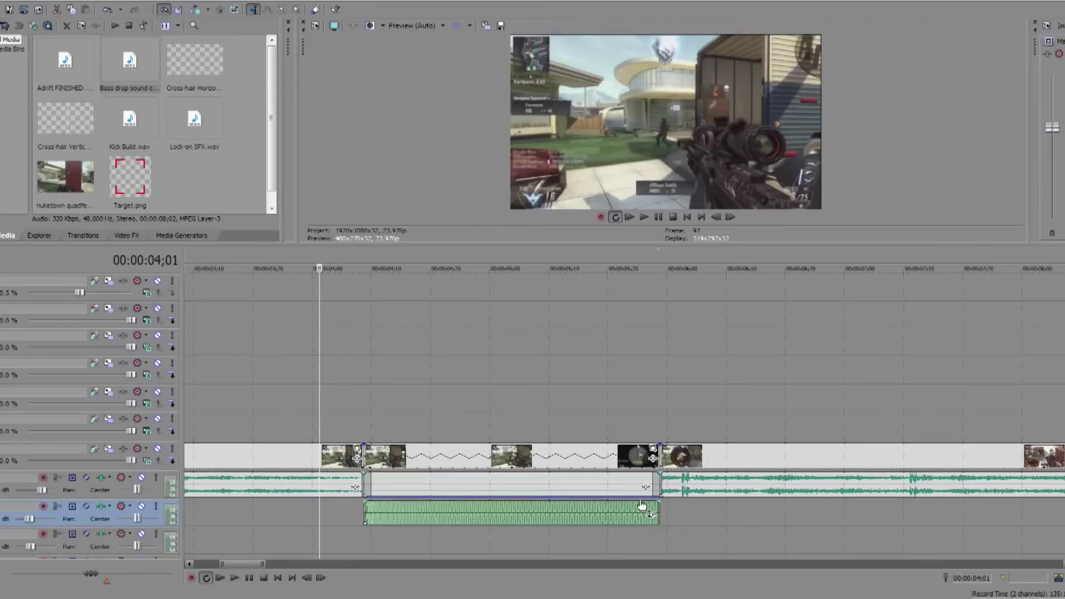
mouse_move(641, 505)
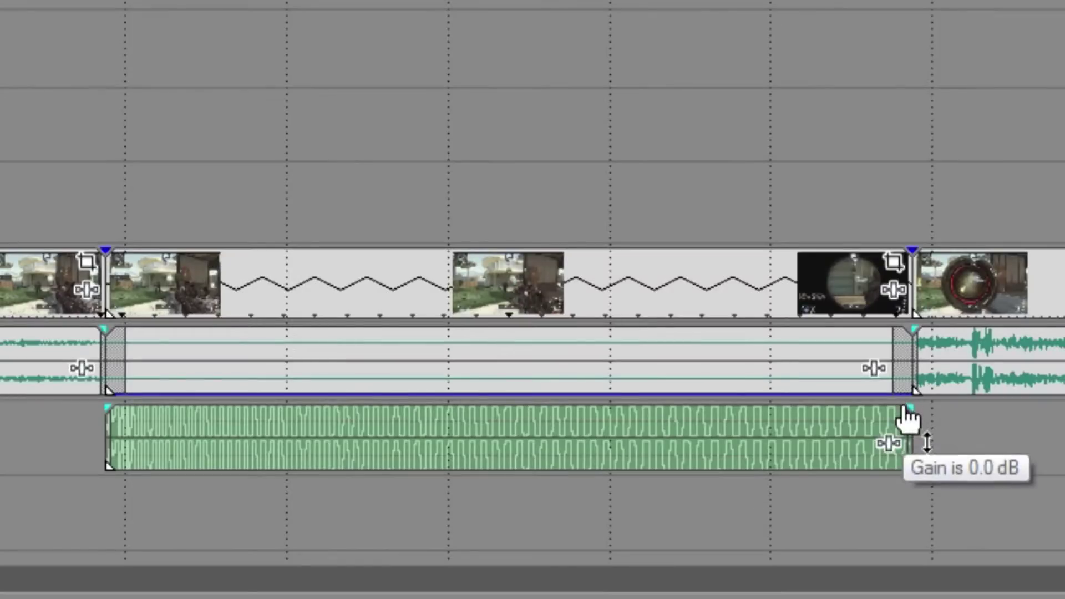
drag(658, 502, 553, 503)
drag(621, 409, 137, 421)
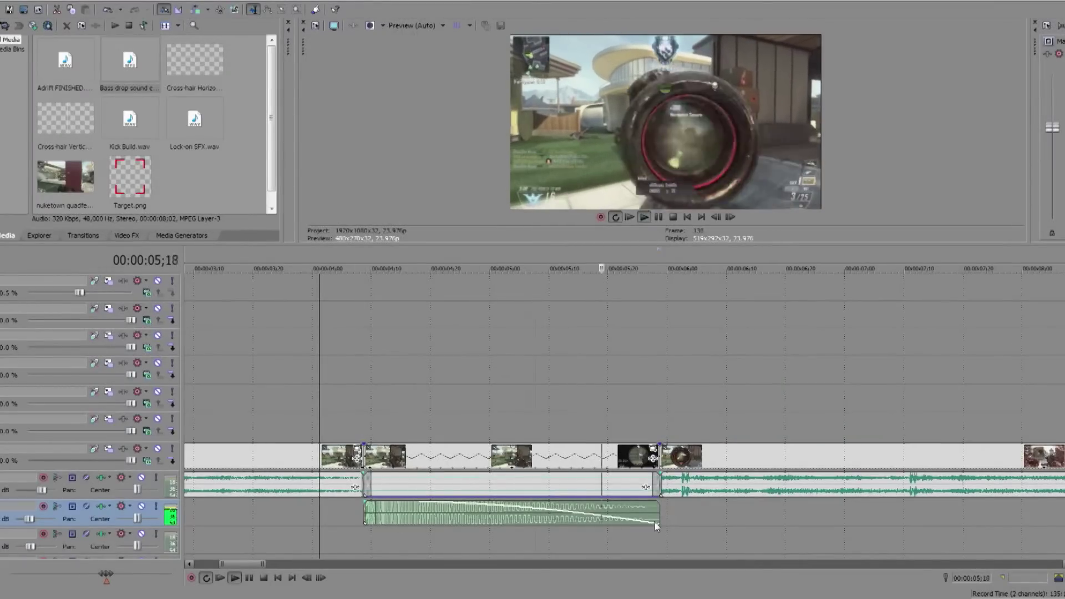
key(space)
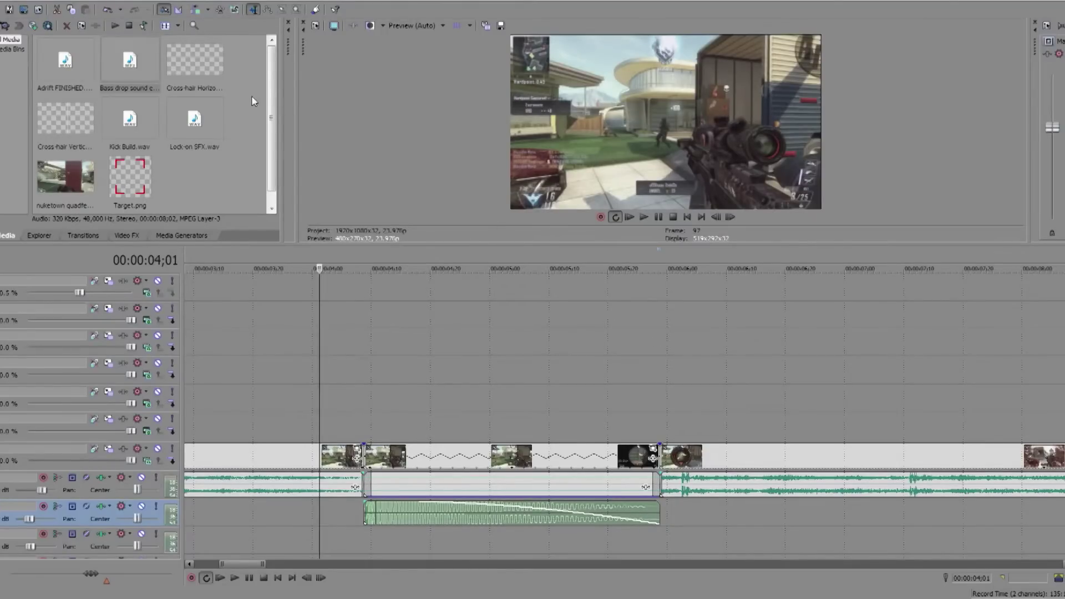
- Add Target.png to the top video track, starting at about 00:00:04;03
drag(273, 116, 273, 134)
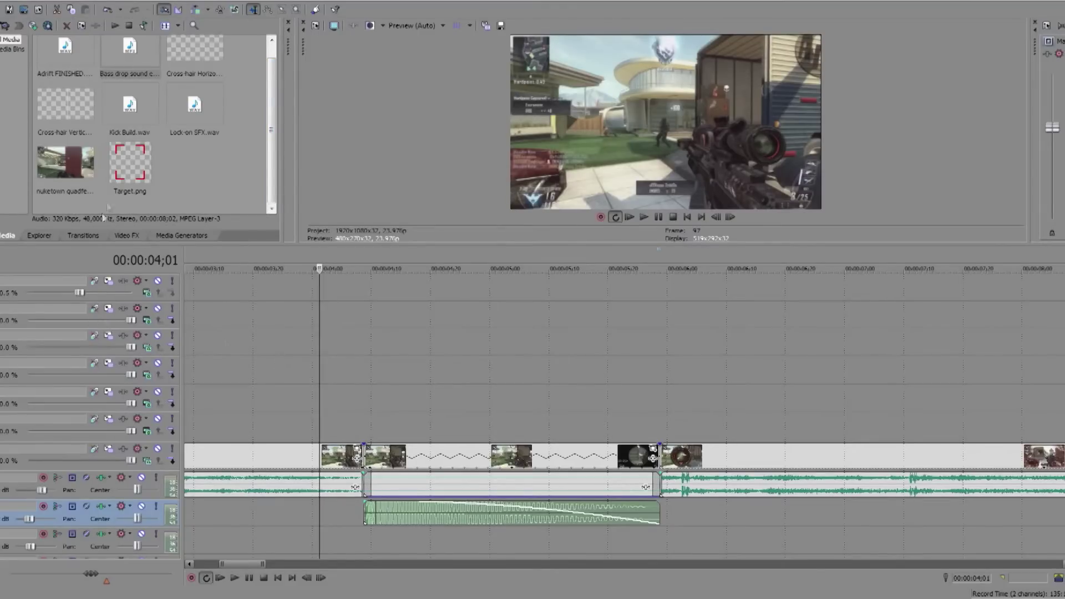
click(137, 169)
drag(463, 330, 453, 290)
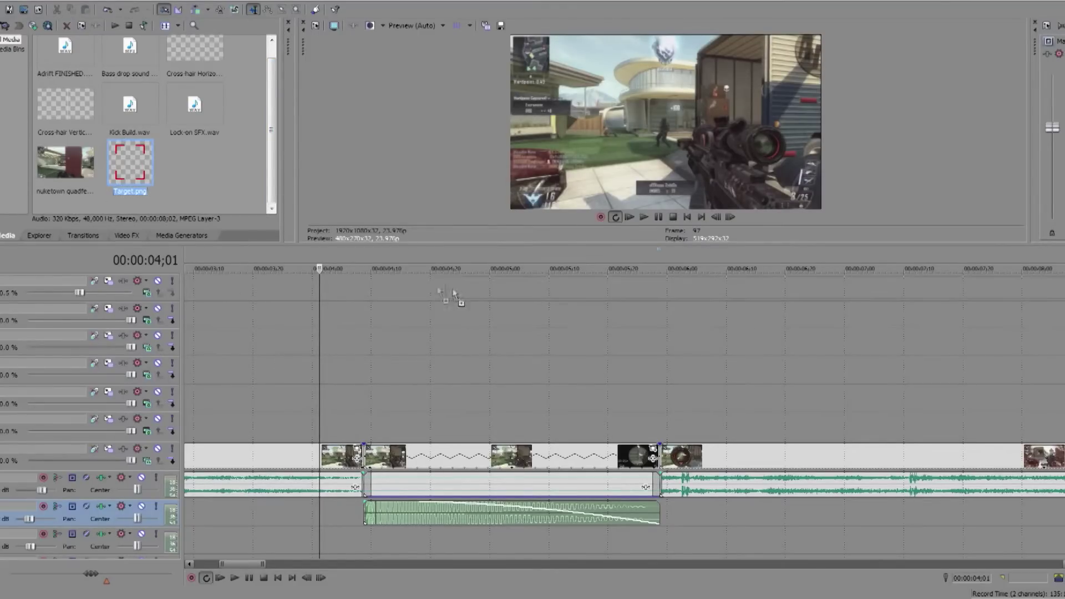
drag(376, 288, 342, 282)
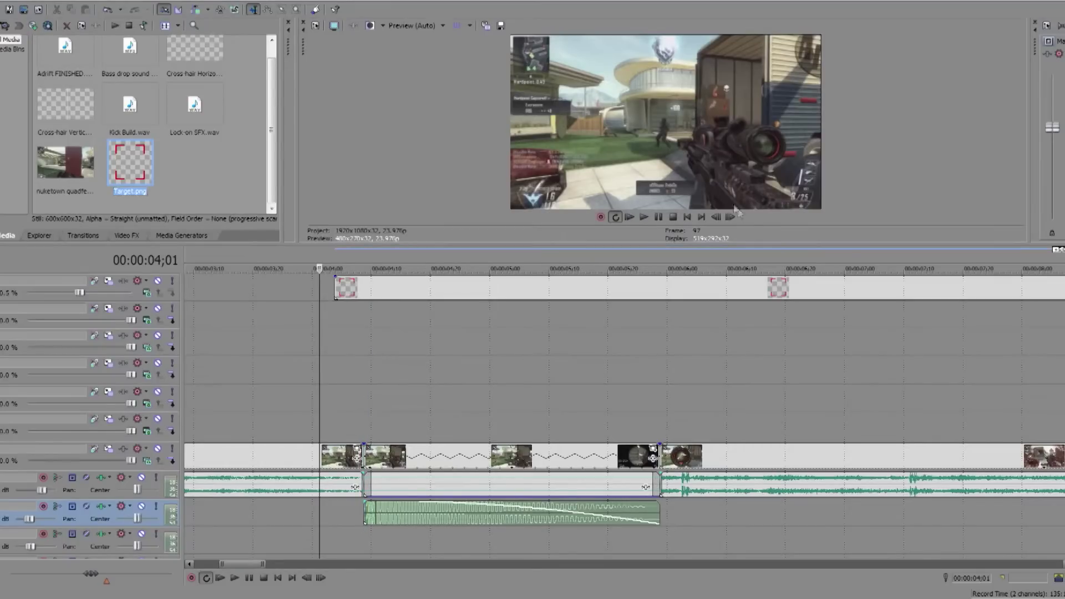
- Step back through the frames to 00:00:03;21 and move the Target.png clip to start there
click(730, 217)
click(730, 217)
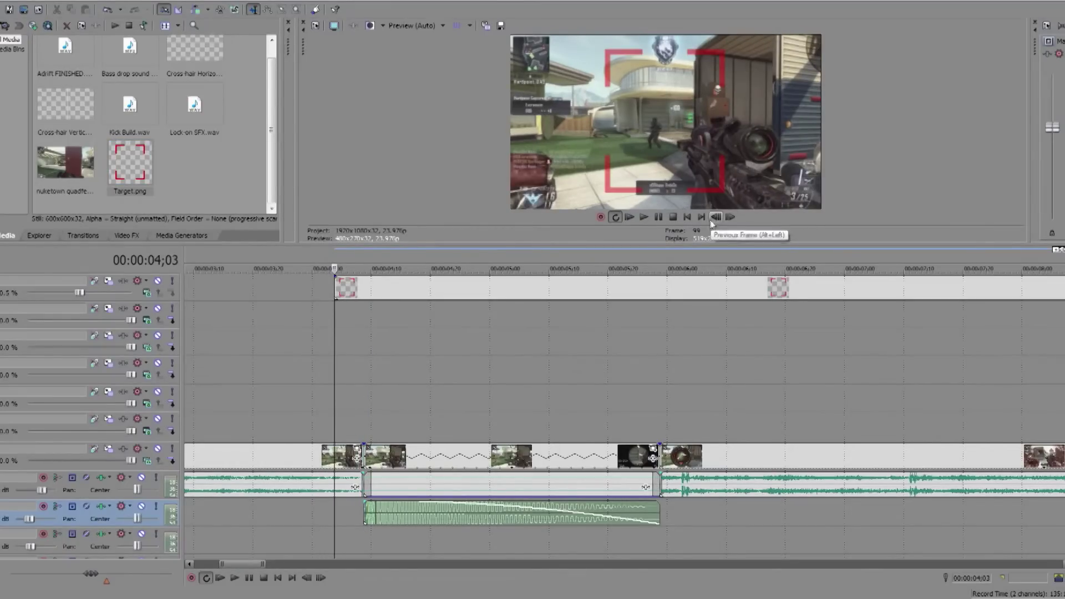
click(715, 217)
click(716, 217)
click(716, 217)
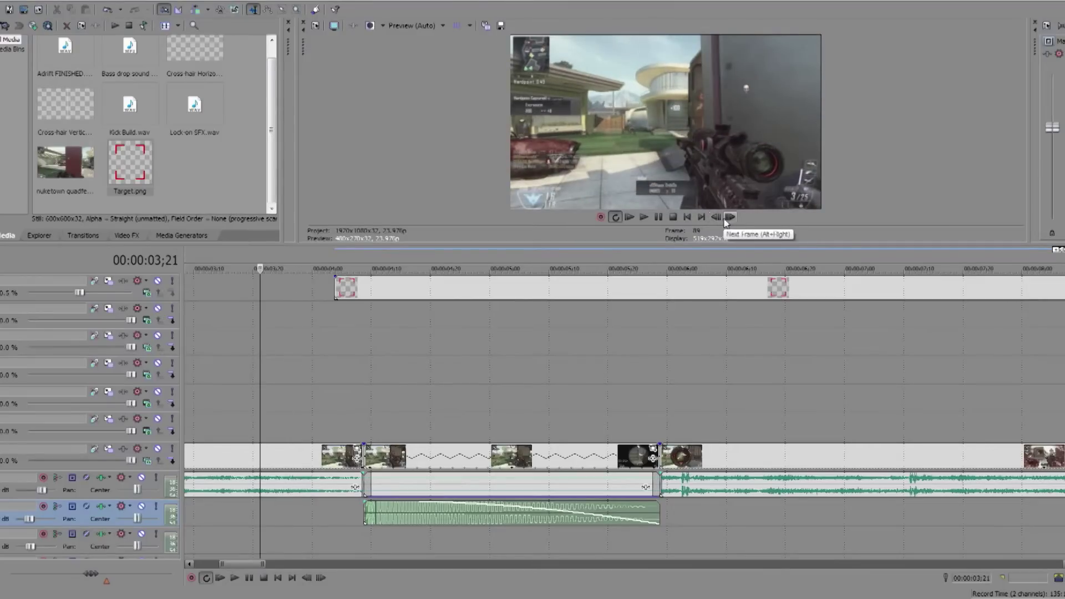
drag(557, 287, 487, 283)
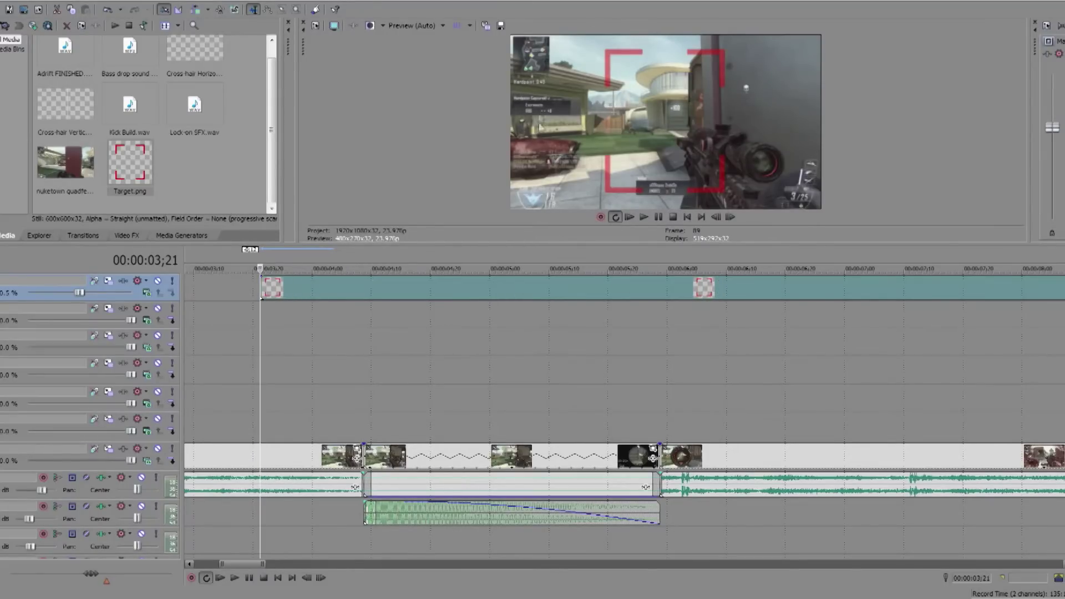
- Trim the end of the Target.png clip to line up with the end of the slowed piece
scroll(657, 362, down, 3)
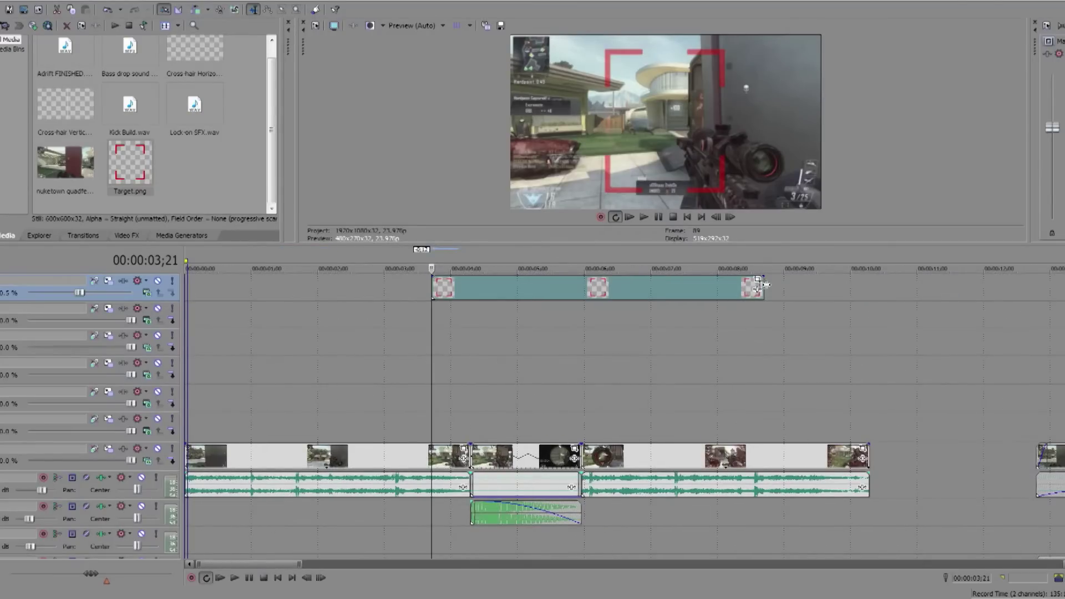
drag(762, 297, 583, 302)
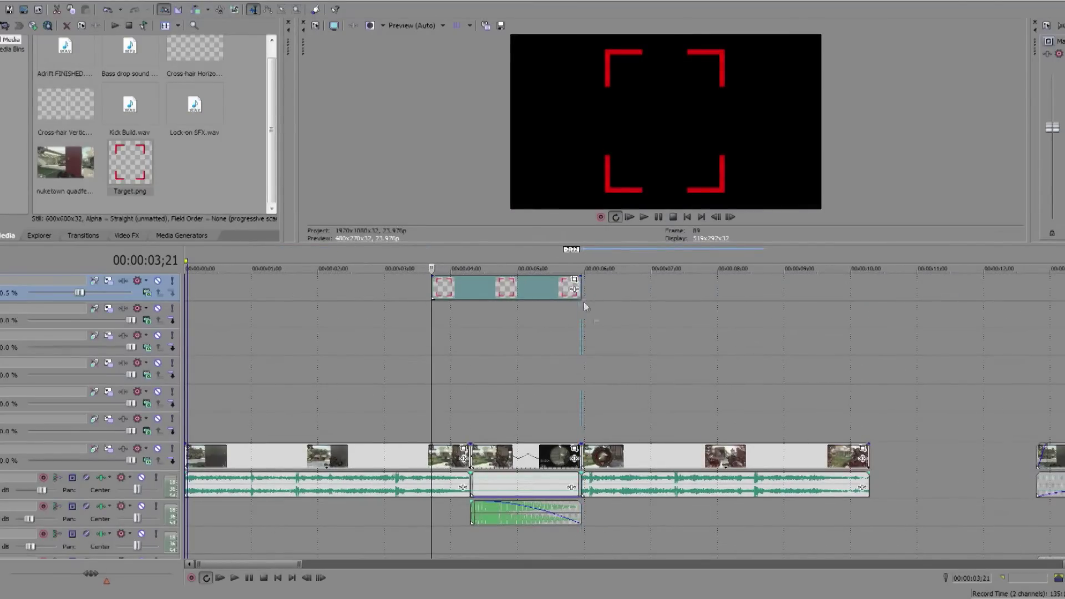
scroll(611, 325, up, 3)
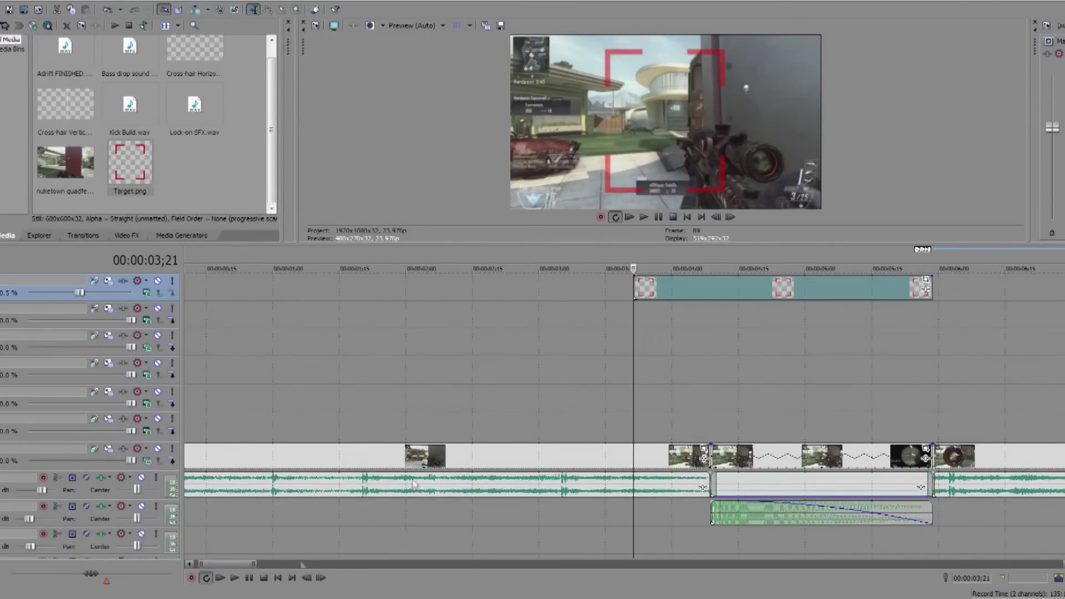
- Check the target overlay at its middle, start and end, and step frame by frame to place the cursor at 00:00:05;21
click(783, 269)
scroll(806, 319, up, 3)
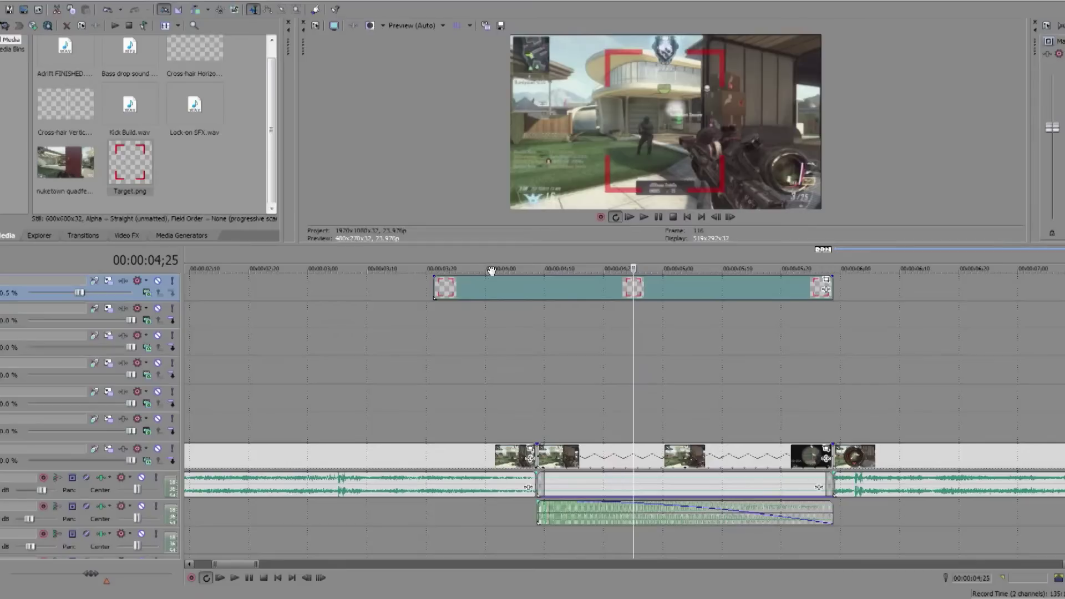
click(431, 255)
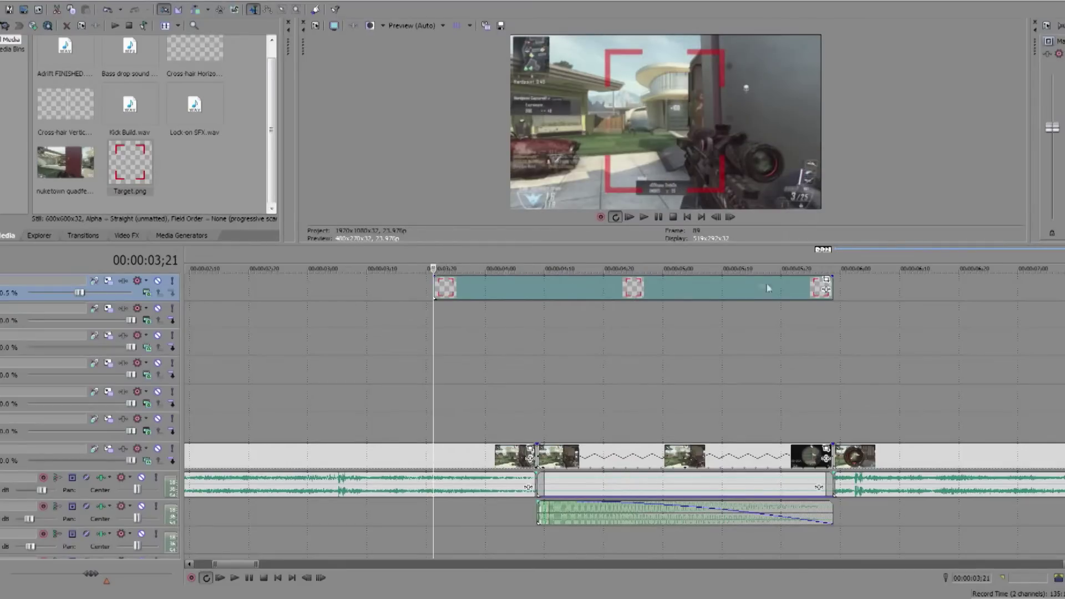
click(819, 261)
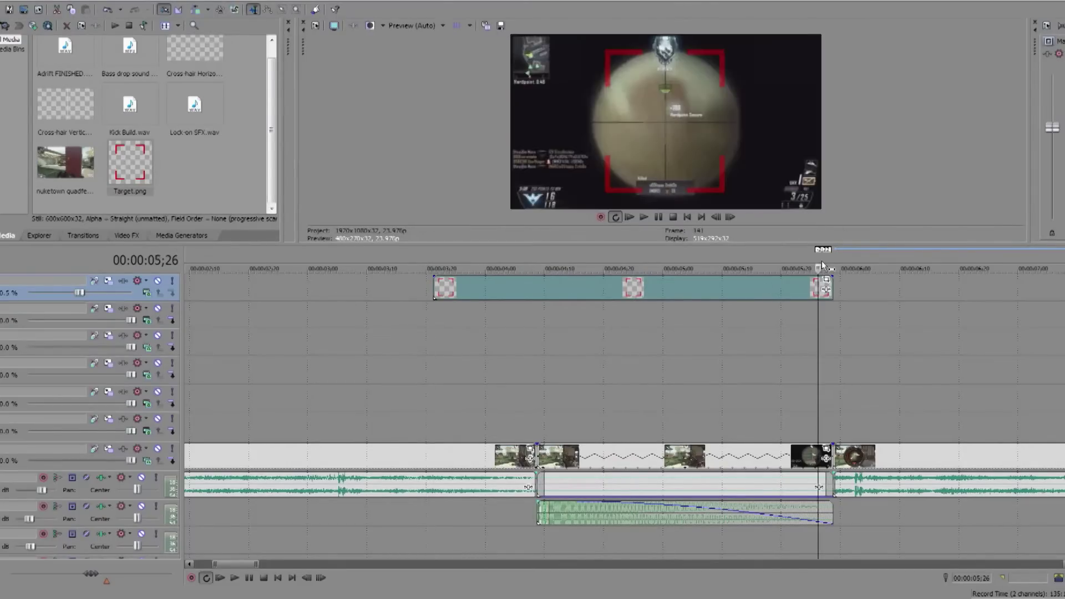
click(731, 216)
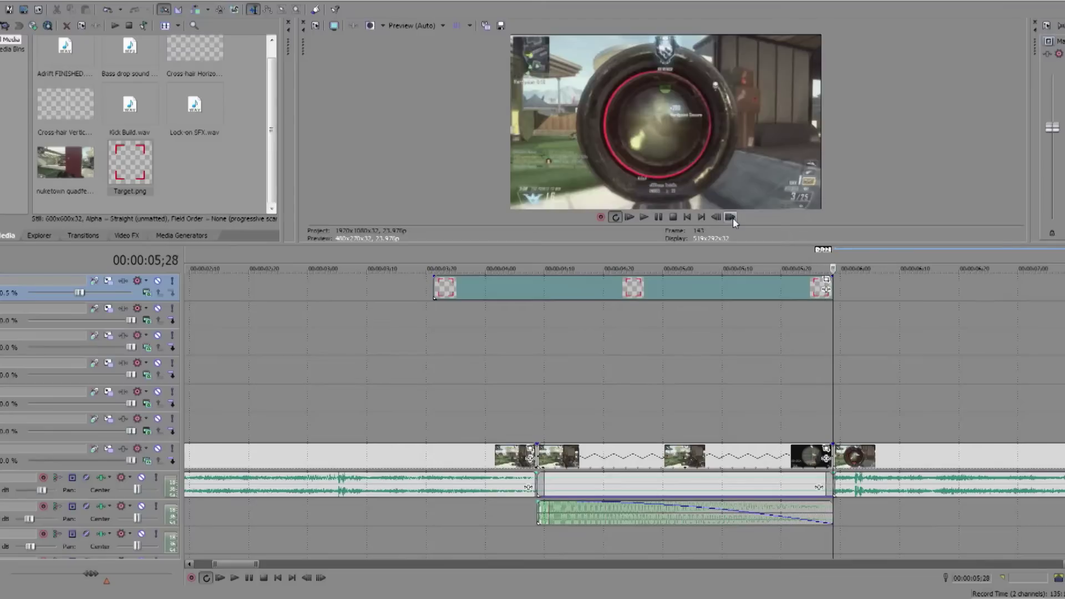
click(717, 218)
click(717, 218)
click(718, 218)
click(718, 217)
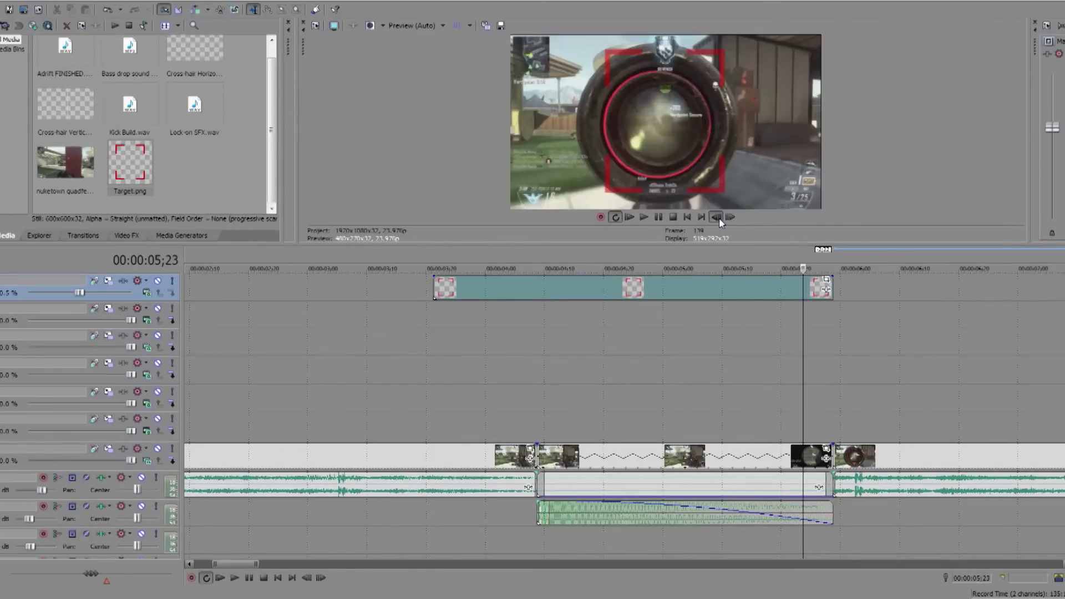
click(717, 218)
click(717, 218)
- Play the footage from 00:00:05;21 several times to check when the scope closes in on the target
key(space)
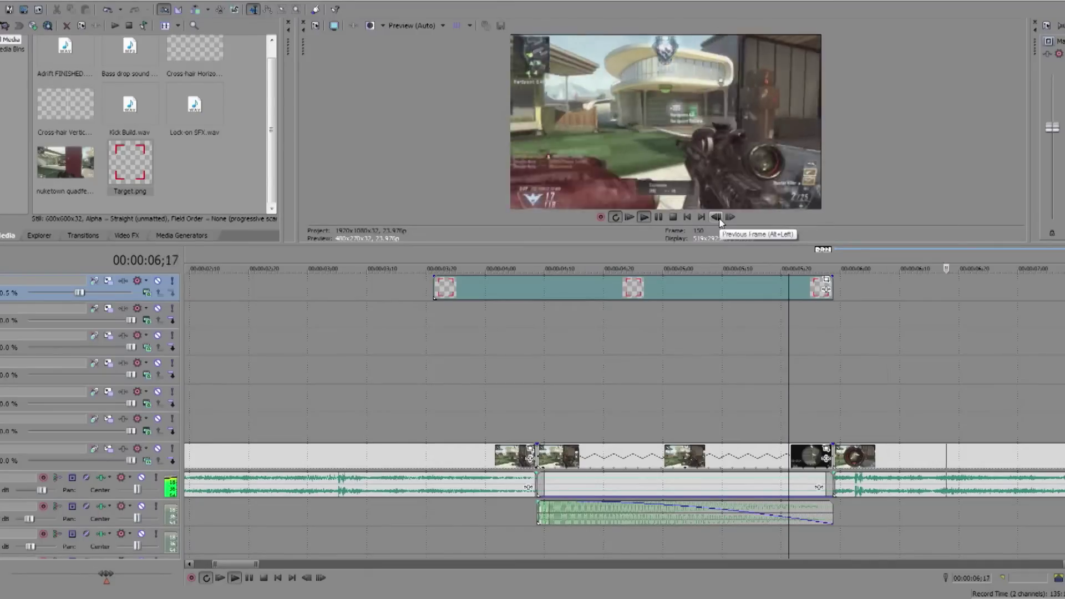
key(space)
key(space)
key(space)
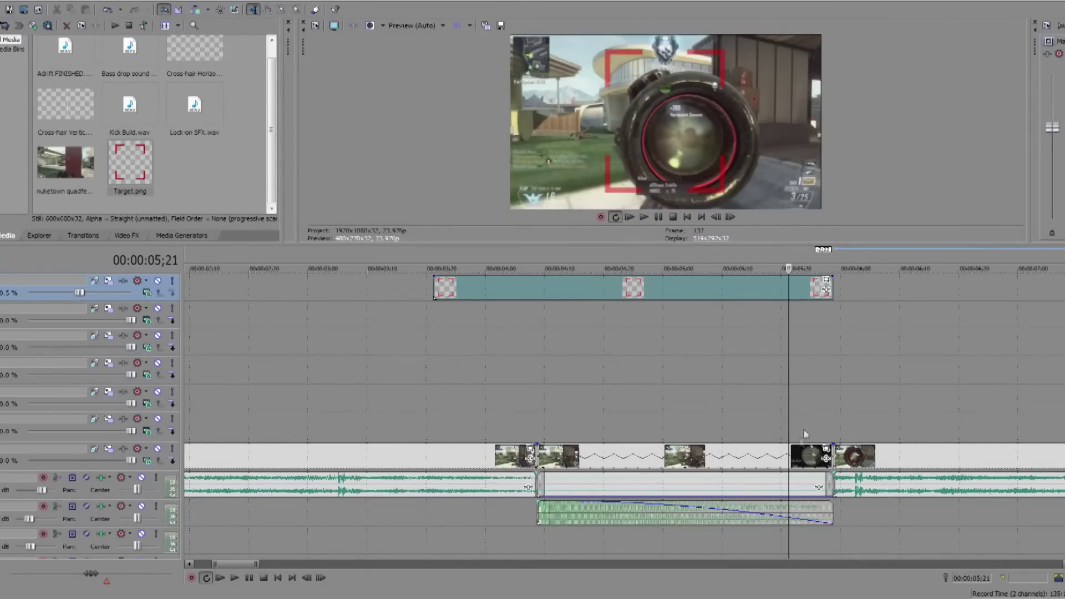
key(space)
key(space)
- Open Event Pan/Crop for the target overlay and shrink the target at 00:00:05;21 by enlarging the crop frame to 1,637.4 by 1,637.4
click(828, 284)
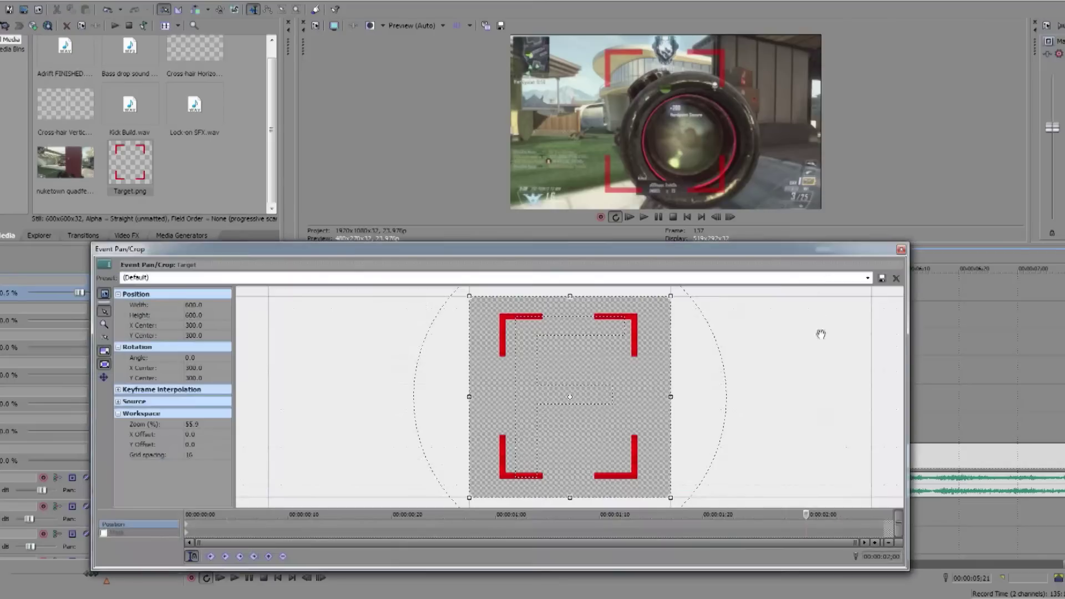
drag(670, 296, 945, 122)
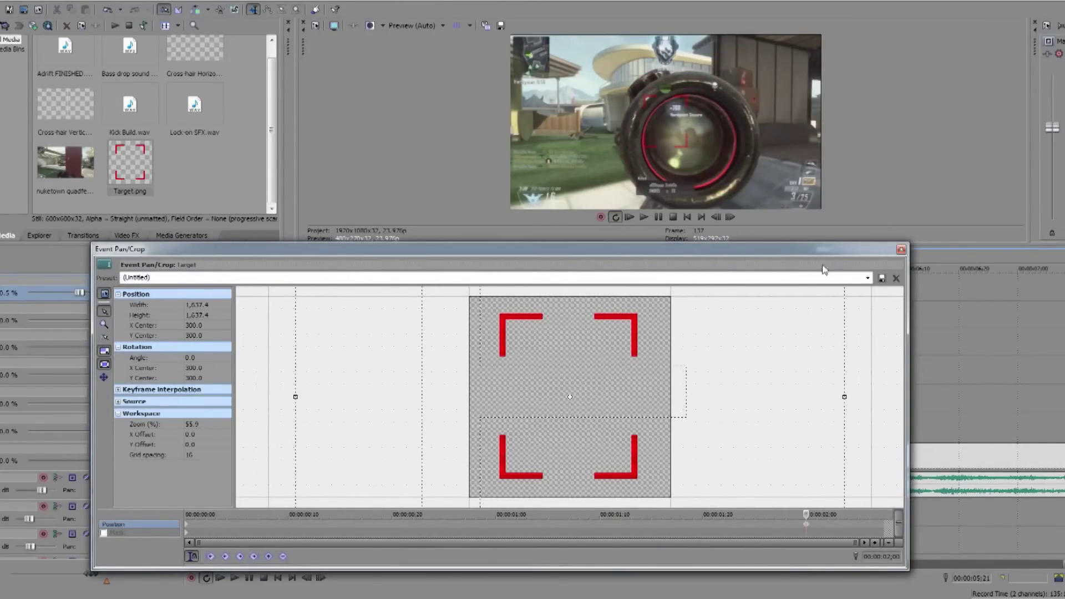
drag(807, 248, 832, 304)
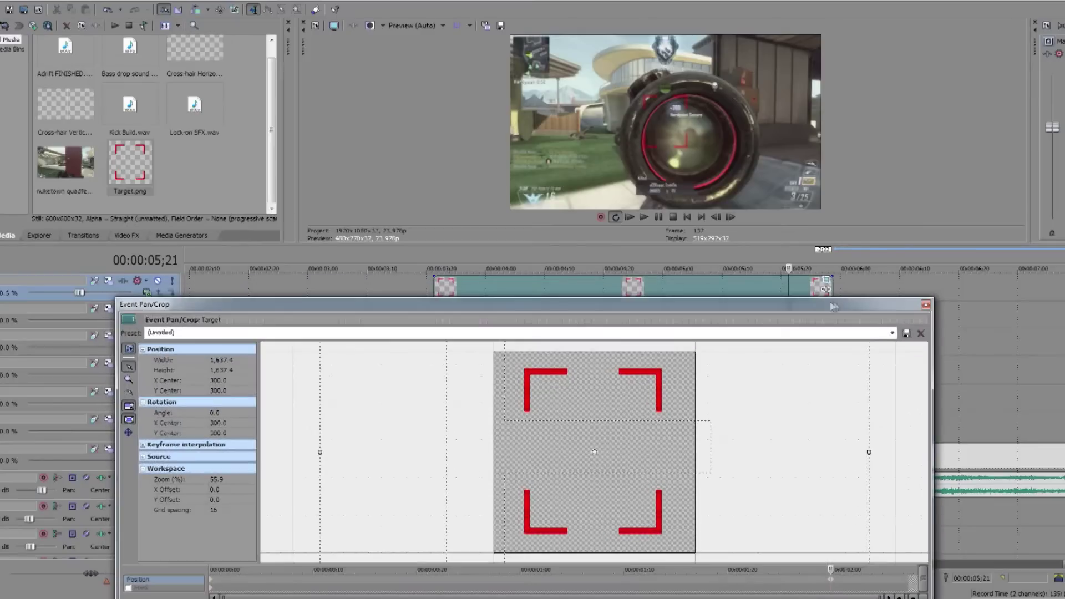
- With Sync Cursor on in Event Pan/Crop, check the target's size change at several points from 00:00:03;21 to 00:00:04;22
click(435, 258)
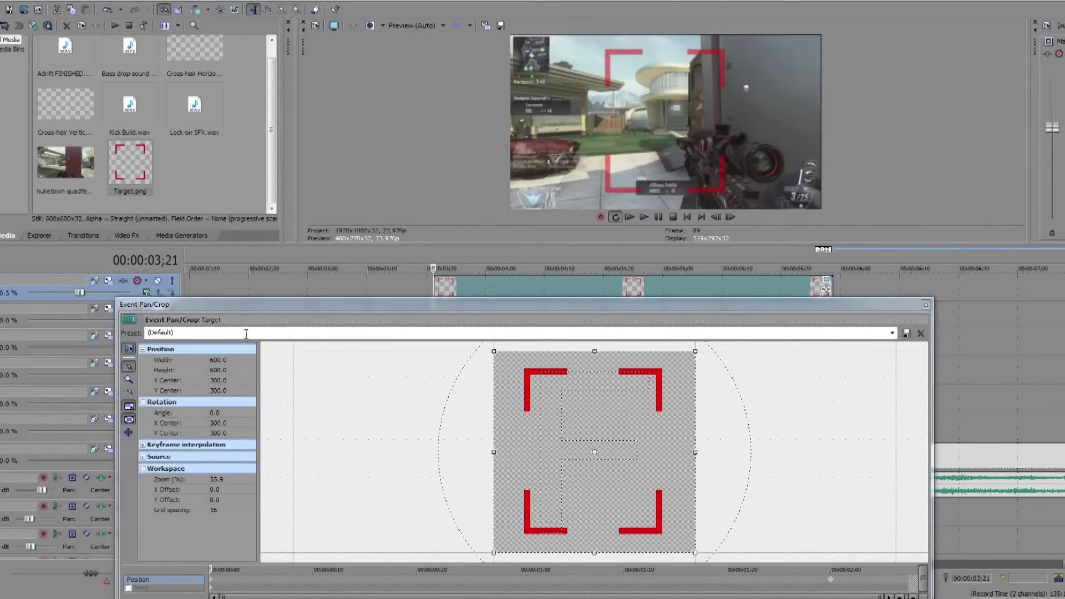
drag(316, 313, 322, 279)
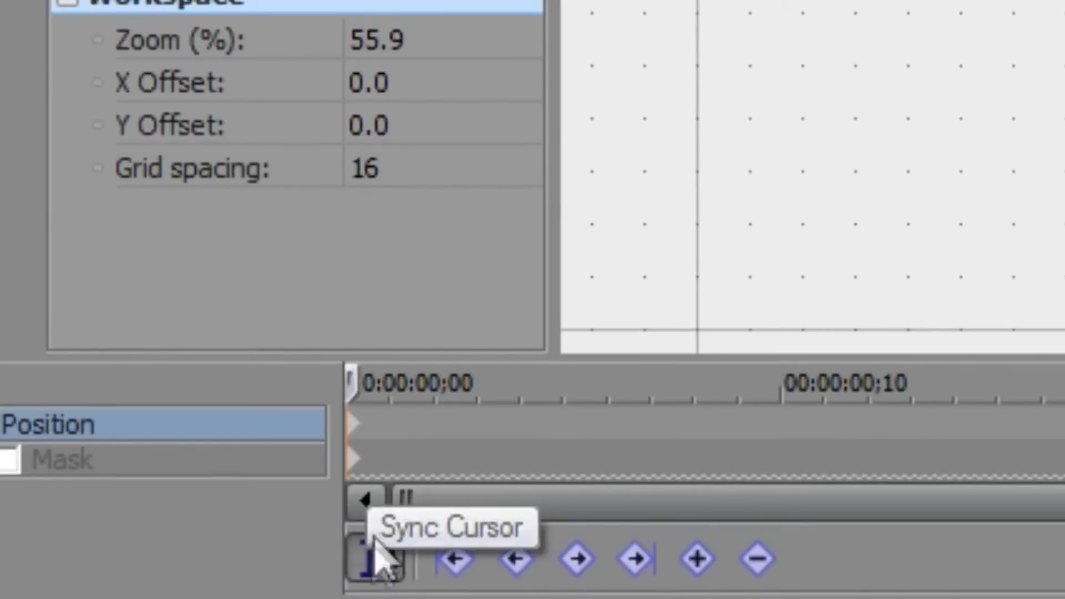
click(374, 552)
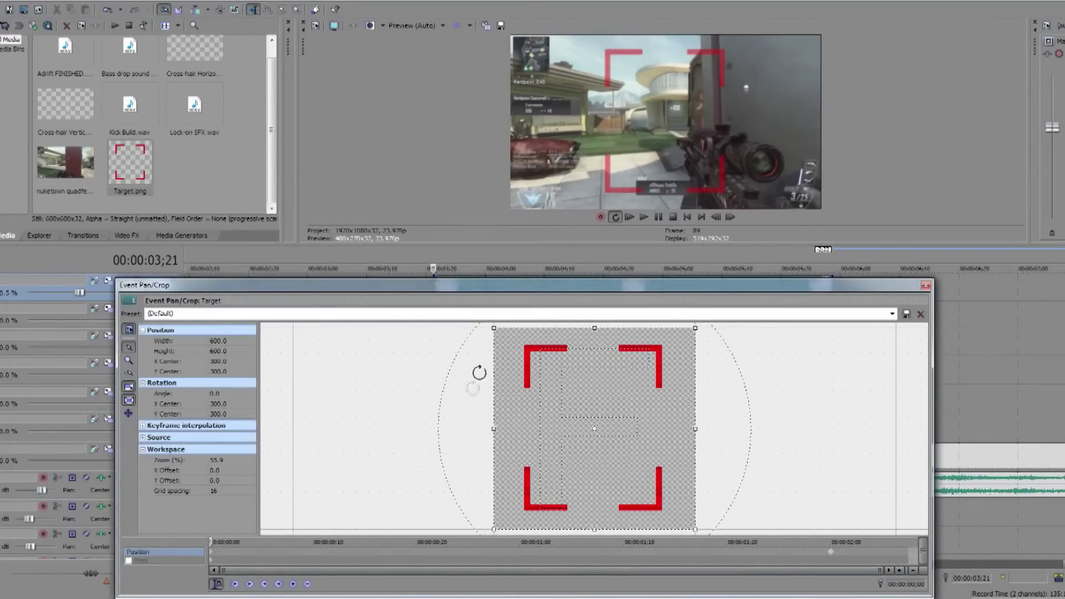
click(440, 260)
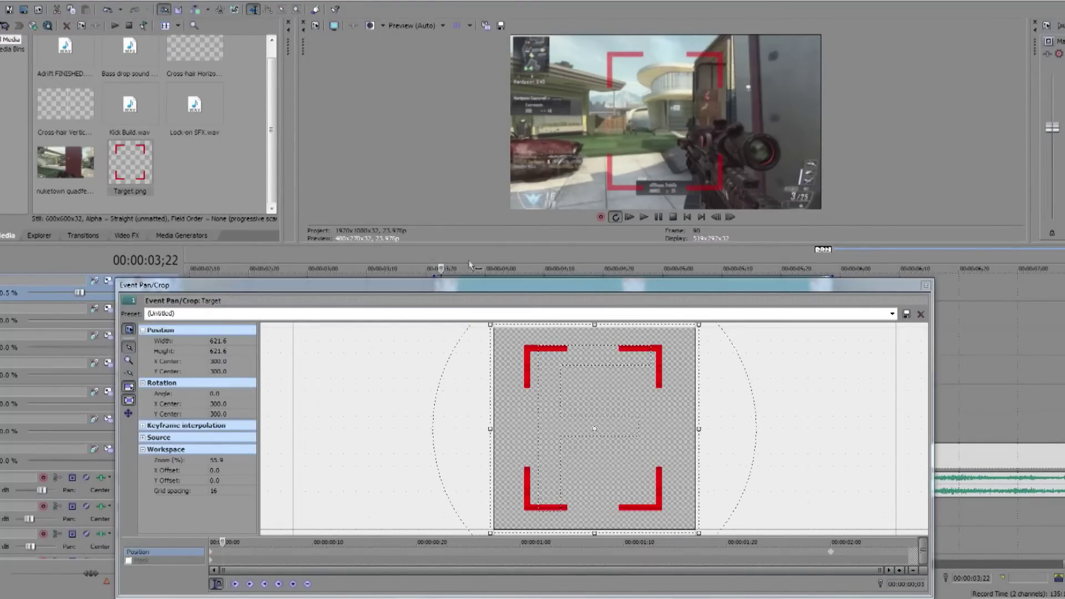
click(524, 257)
click(621, 256)
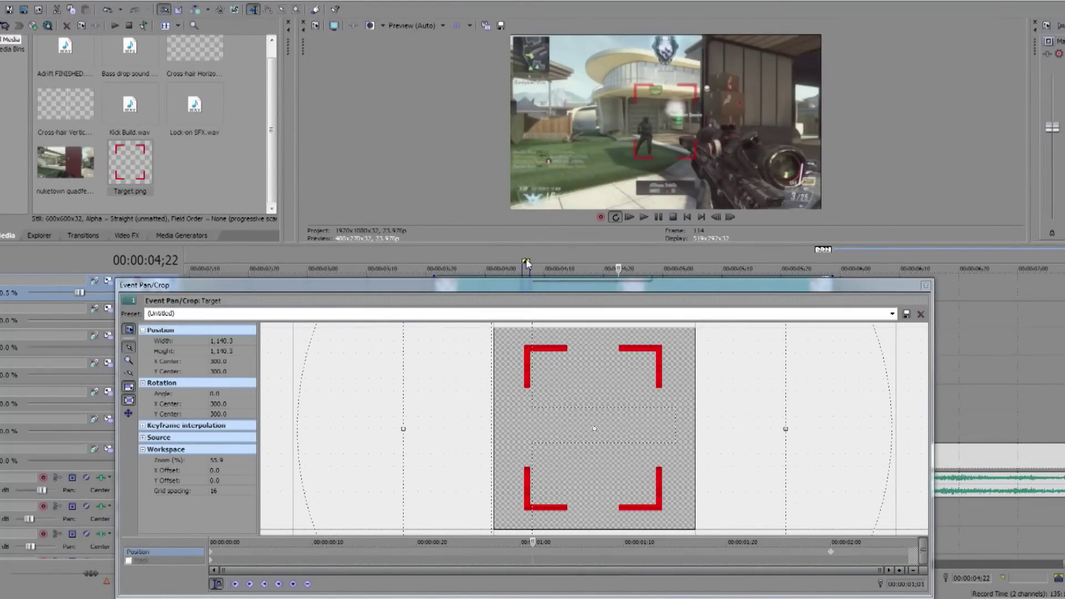
drag(526, 260, 180, 260)
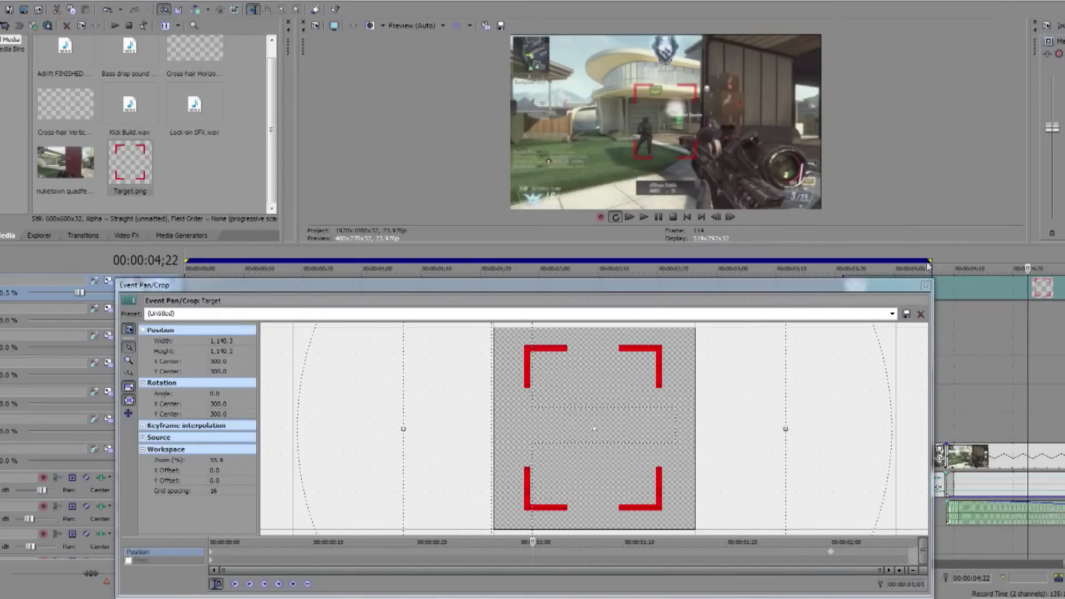
drag(930, 259, 185, 259)
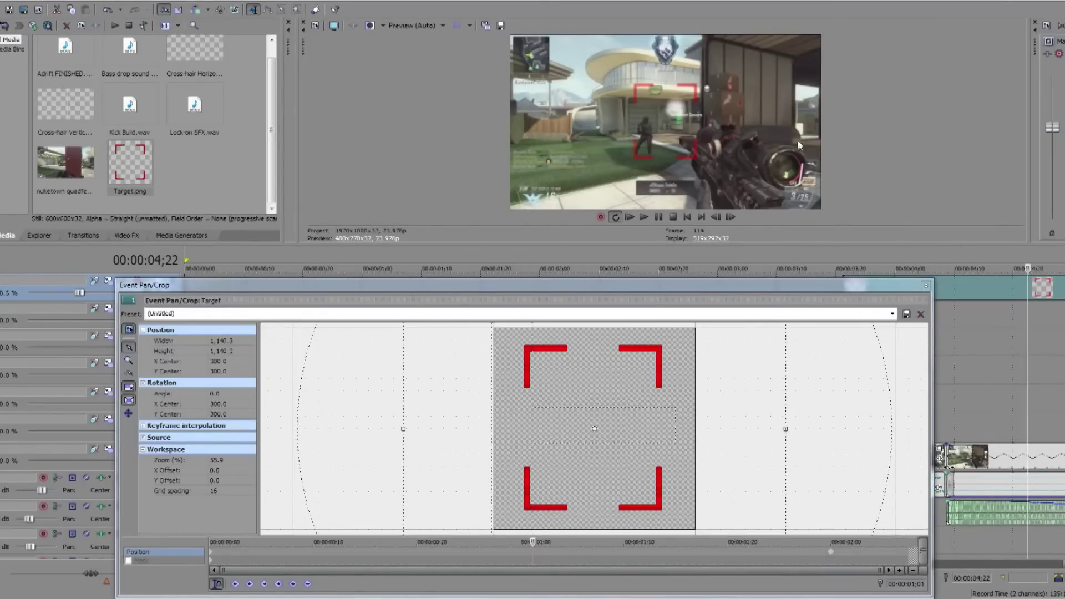
click(844, 254)
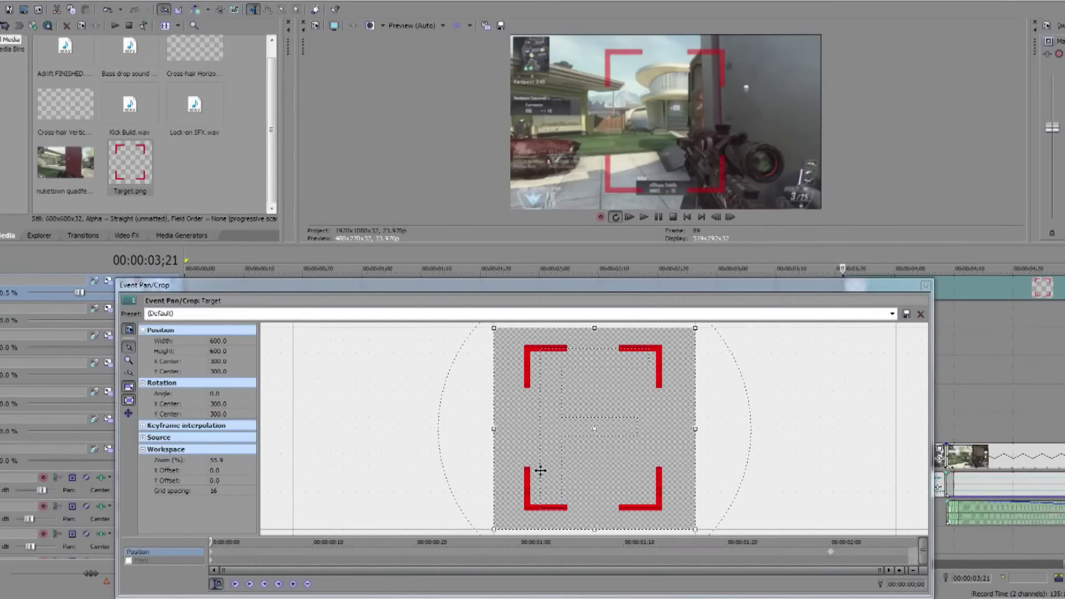
click(1036, 563)
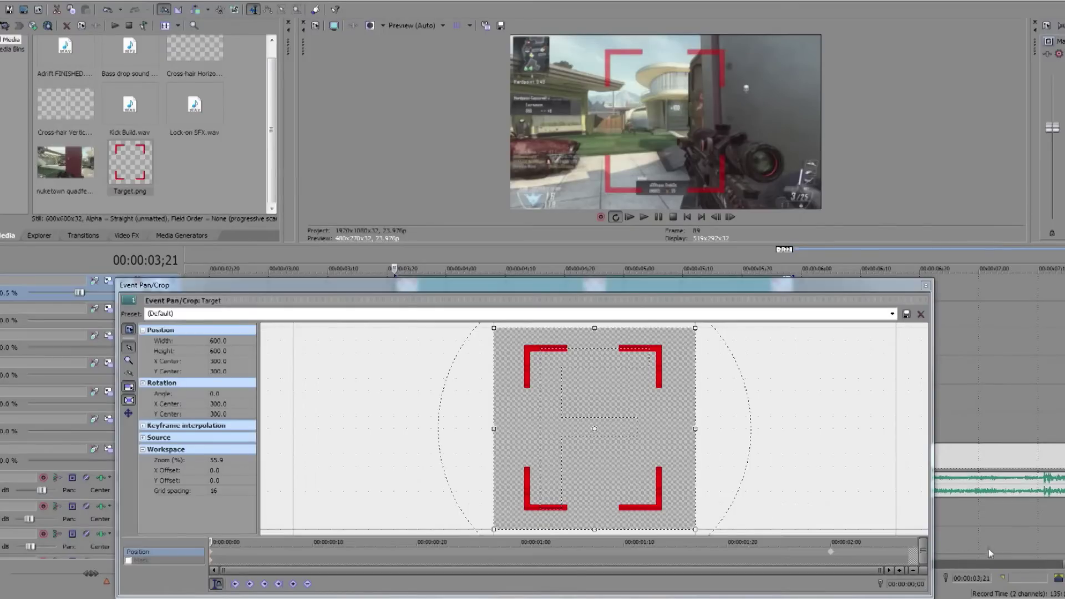
- Delete the target overlay's position keyframe at 00:00:05;21
click(214, 549)
key(space)
key(space)
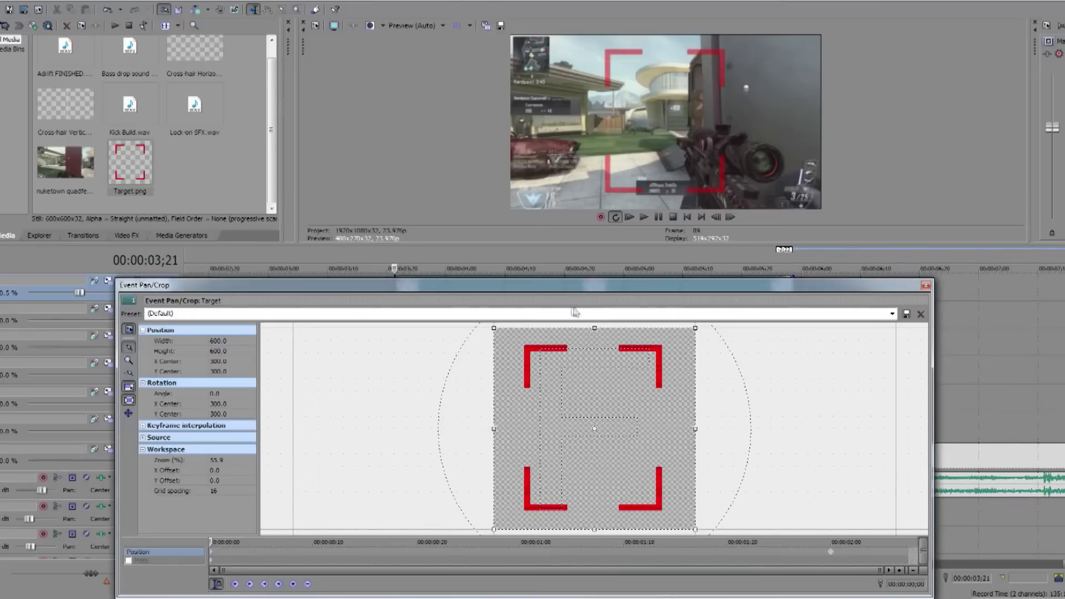
click(832, 558)
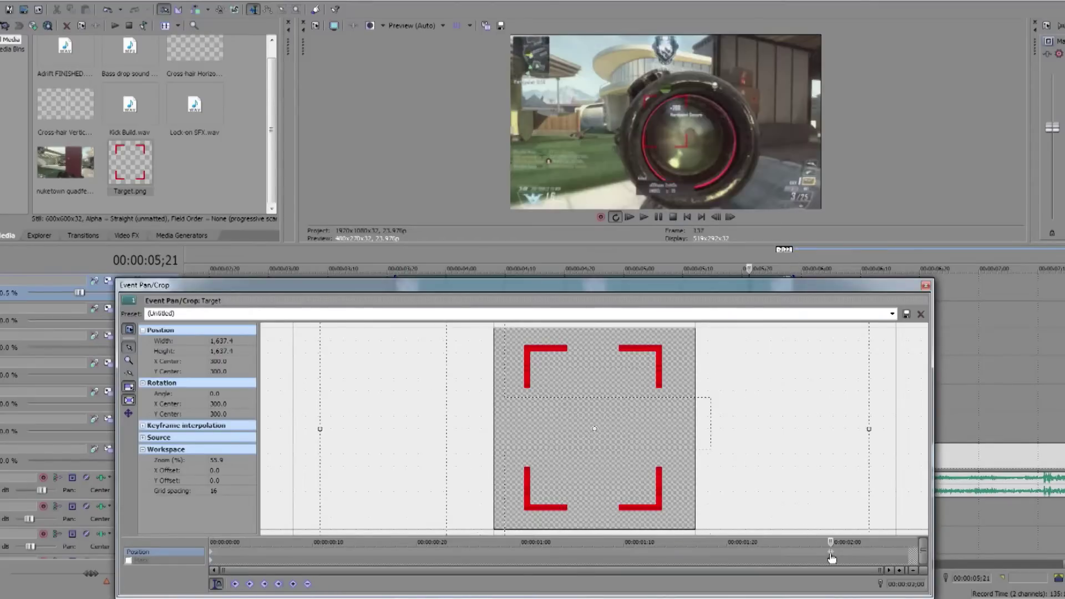
key(Delete)
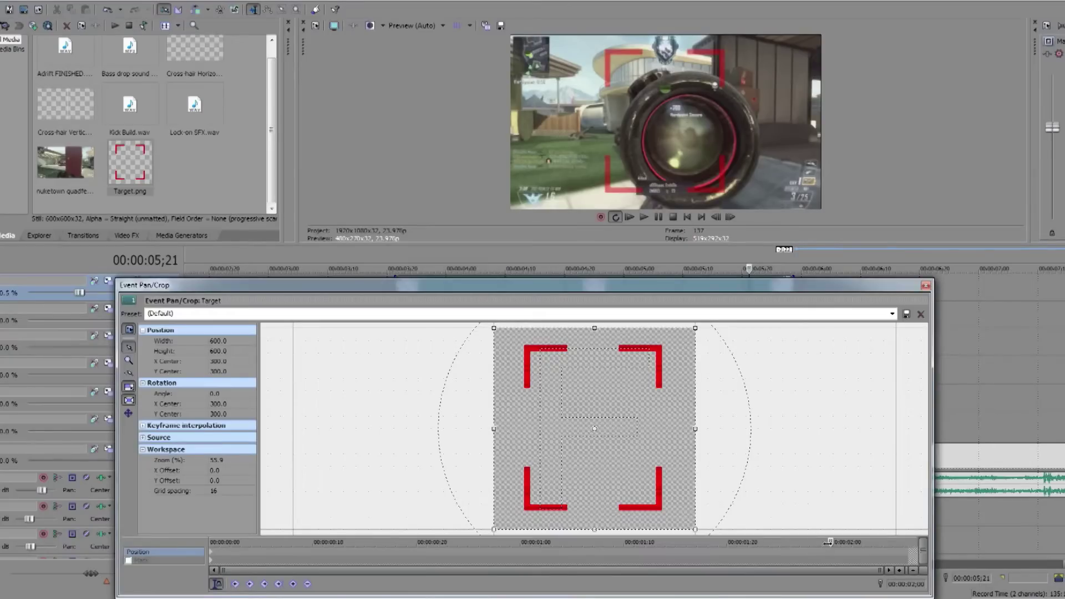
- Shrink the target at its first frame, 00:00:03;21, by enlarging the crop frame to 1,612.4 by 1,612.4
key(Home)
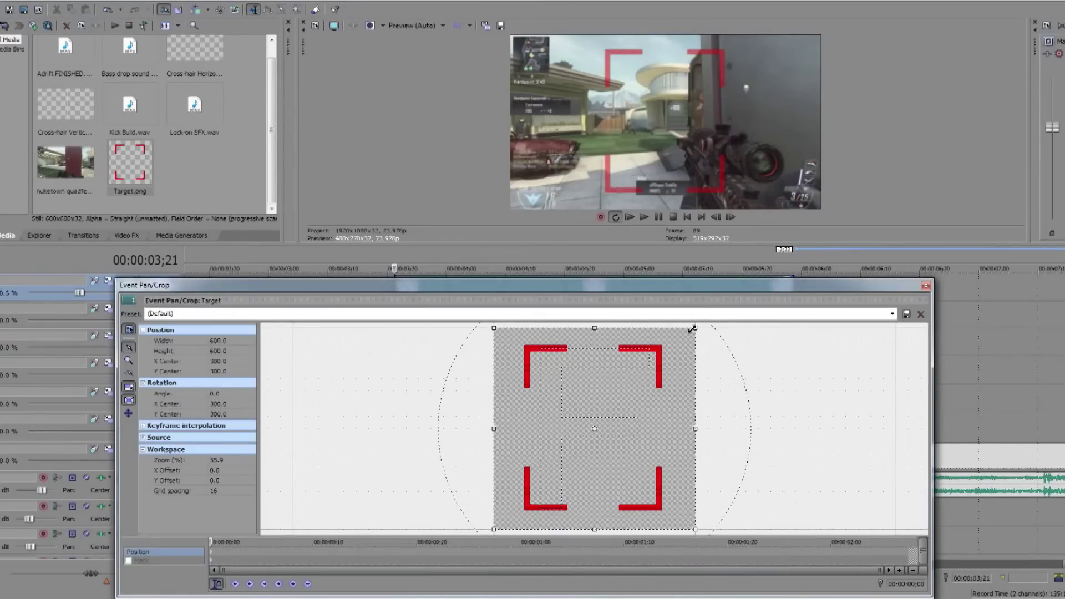
drag(697, 326, 985, 146)
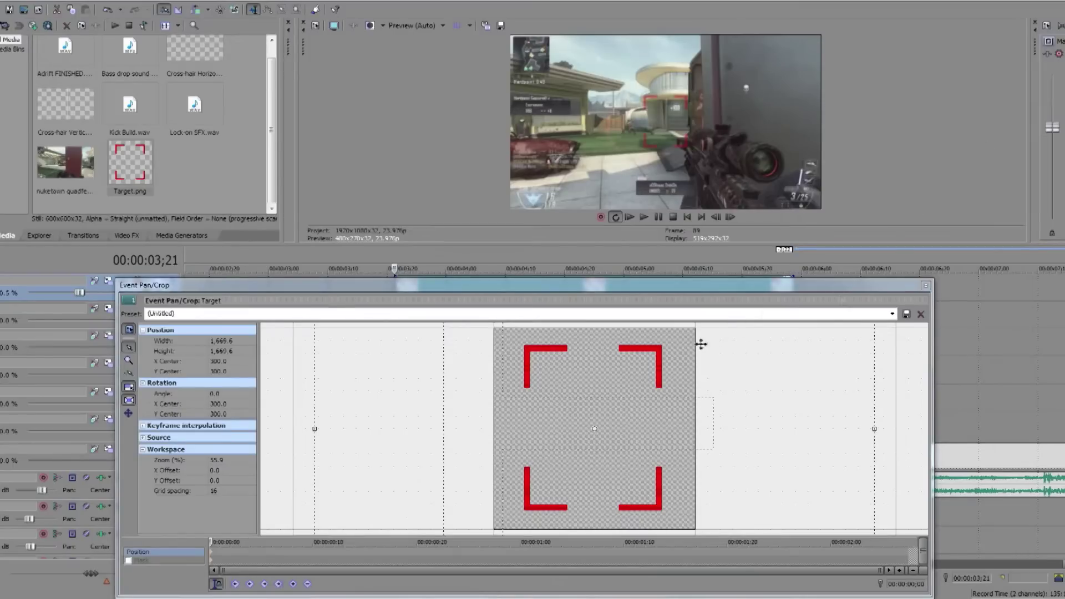
mouse_move(876, 428)
mouse_down()
mouse_move(886, 428)
mouse_move(865, 430)
mouse_up()
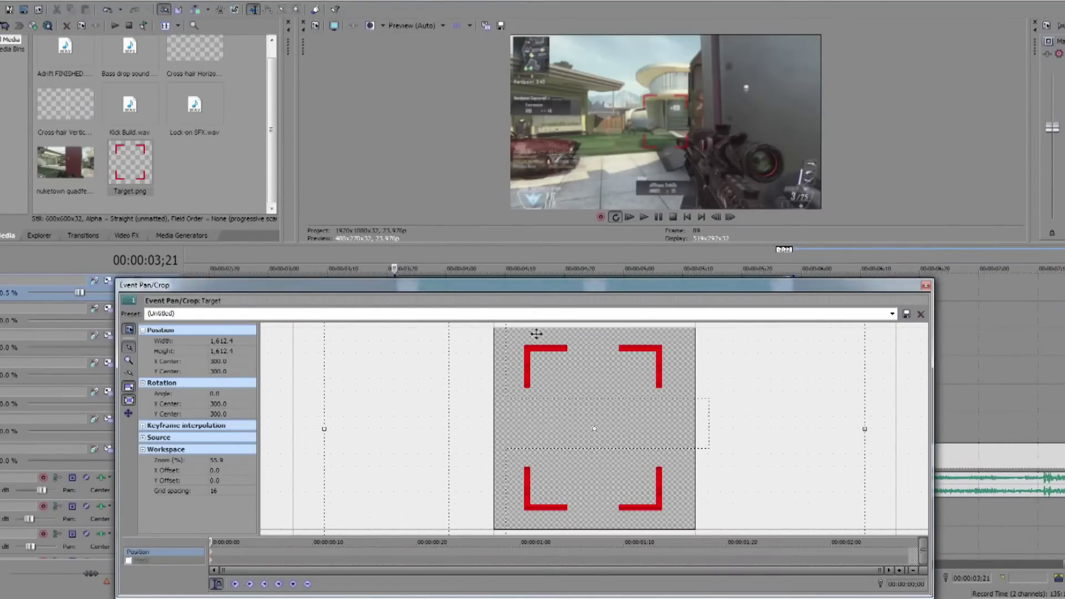
- Shift the target frame by frame from 00:00:03;22, centring the crop frame first at 382.3, 249.9 and finally at 471.7, 148.0
click(731, 218)
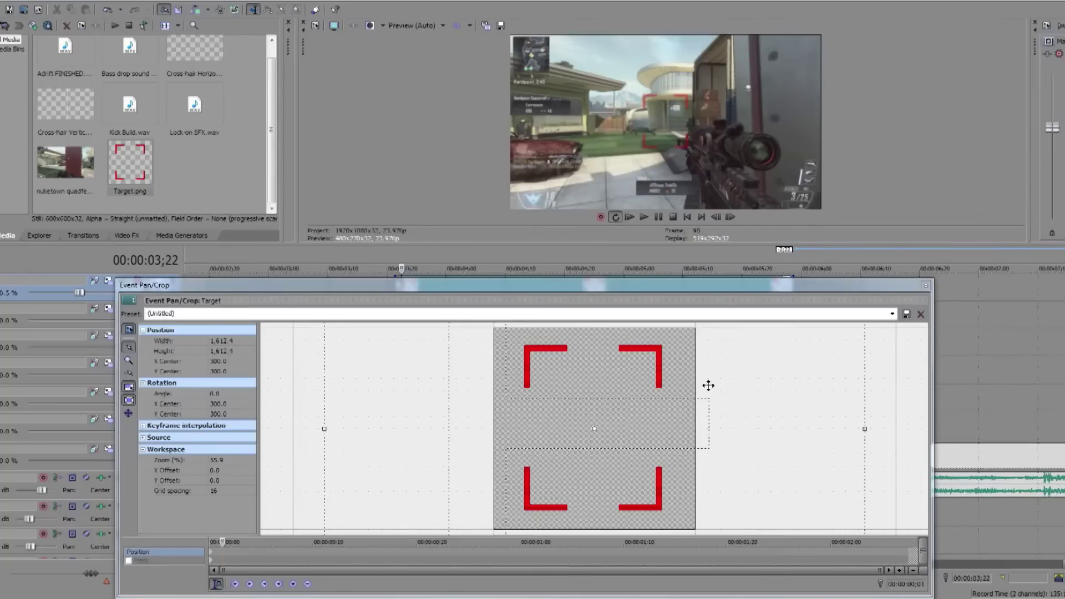
drag(708, 385, 736, 368)
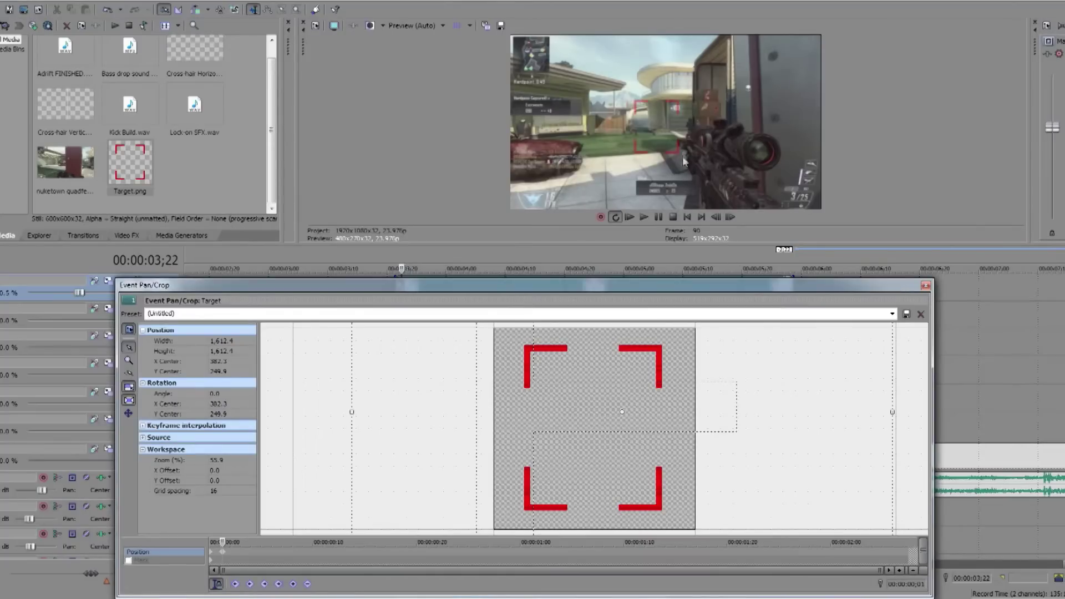
click(731, 217)
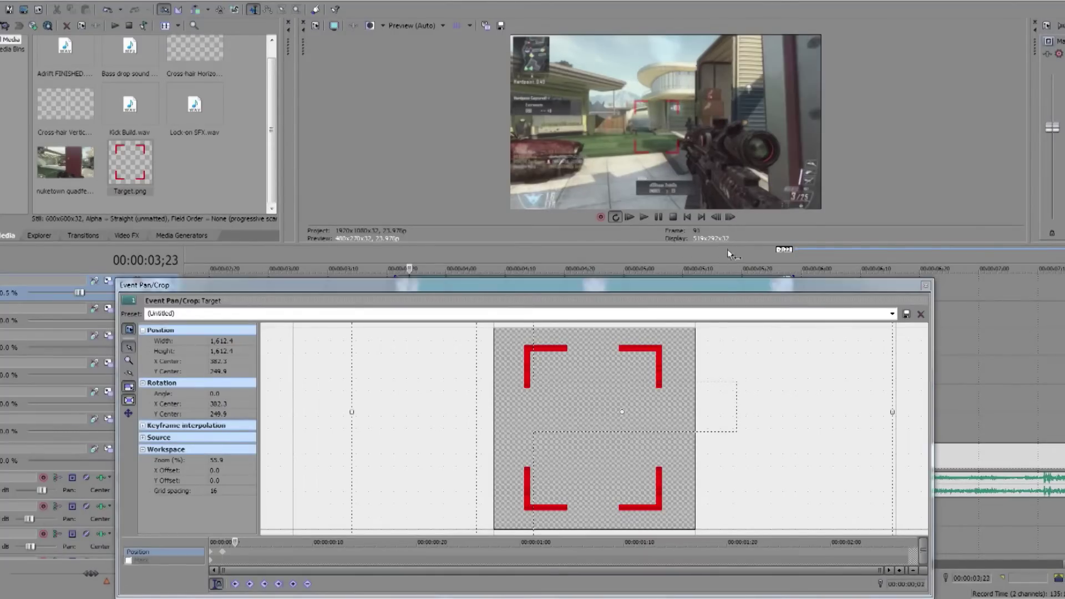
drag(717, 374, 763, 325)
click(731, 218)
click(731, 218)
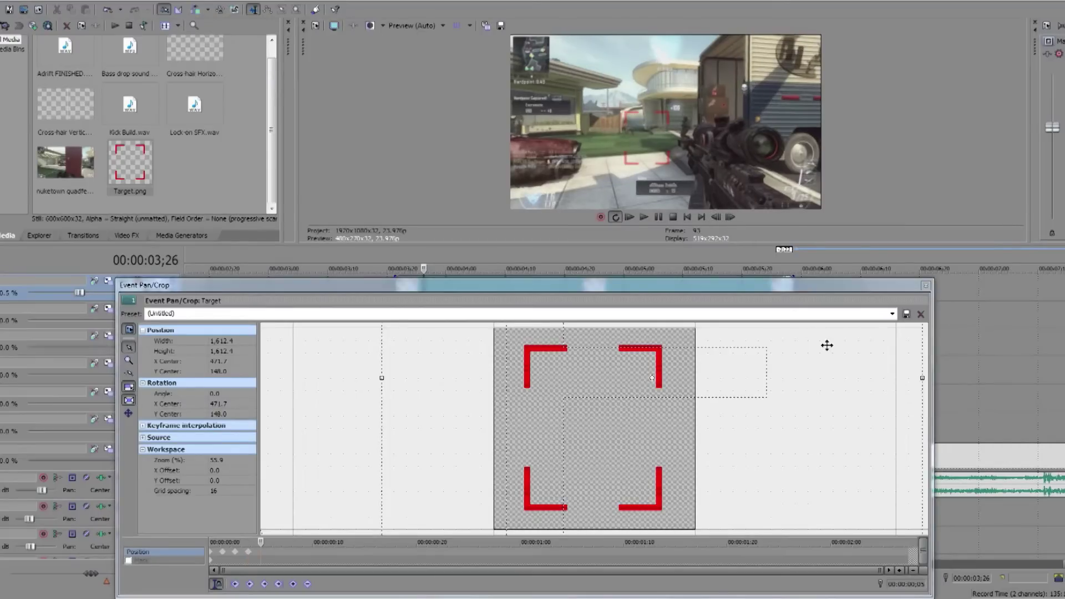
- Keep shifting the target frame by frame from 00:00:03;26 to 00:00:04;00, centring the crop frame first at 419.8, 87.2 and finally at 201.6, 56.7
drag(828, 345, 810, 324)
click(731, 218)
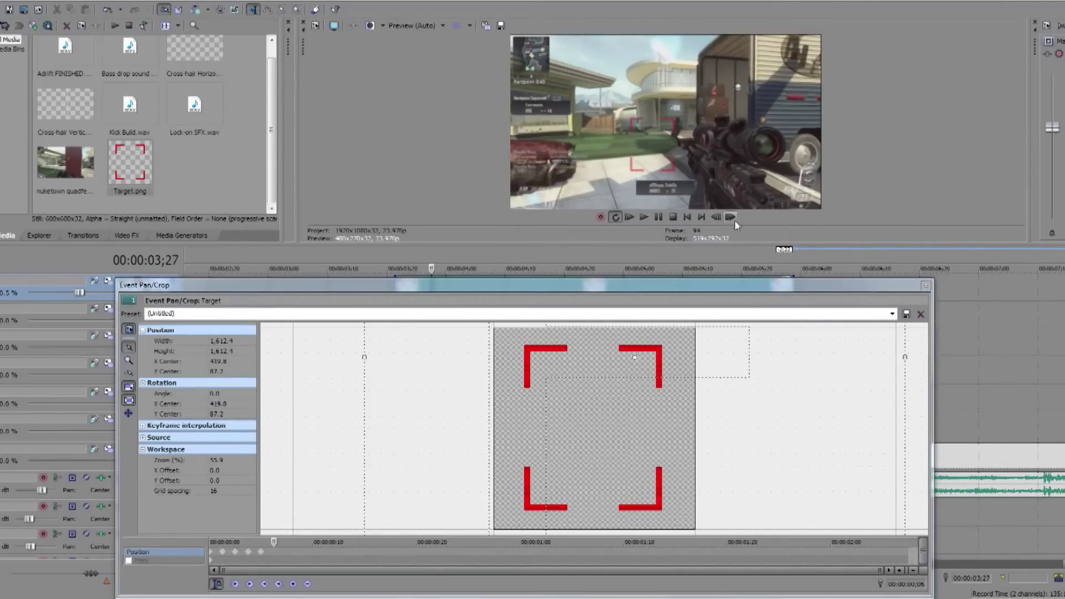
drag(830, 376, 784, 353)
click(731, 218)
click(731, 218)
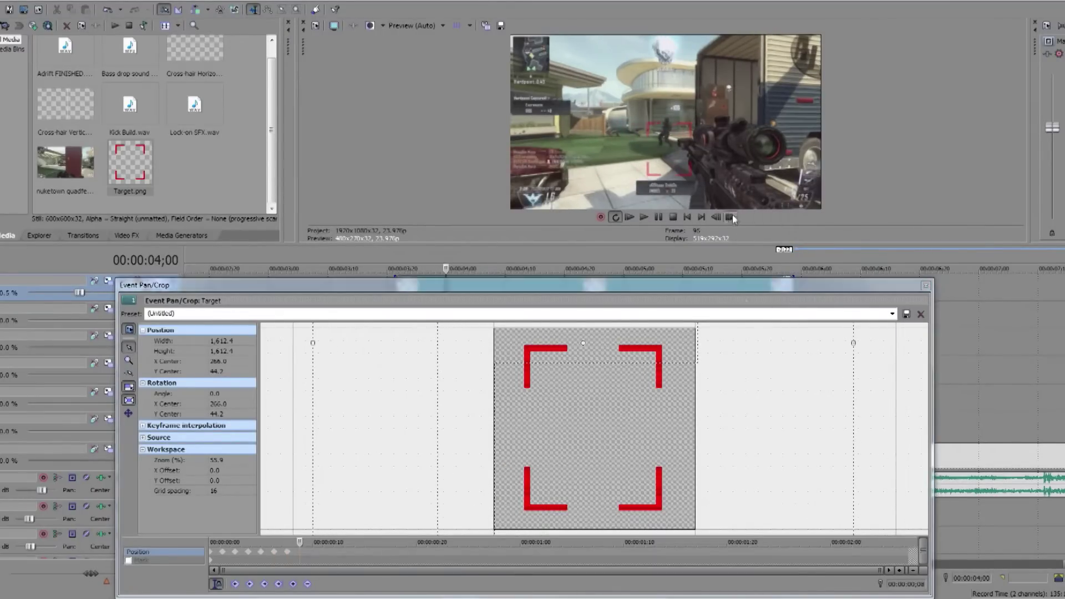
drag(777, 376, 761, 378)
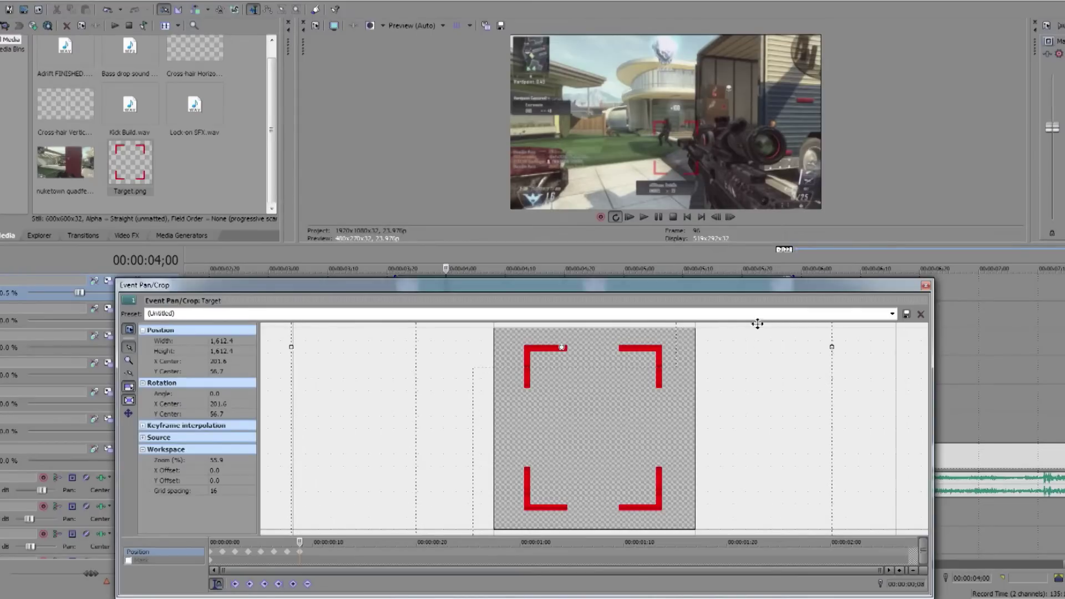
- Centre the crop frame at 130.1, 85.4 on 00:00:04;01, and at 364.4, 190.9 over the enemy on 00:00:04;02
click(731, 217)
drag(759, 355, 735, 364)
click(729, 217)
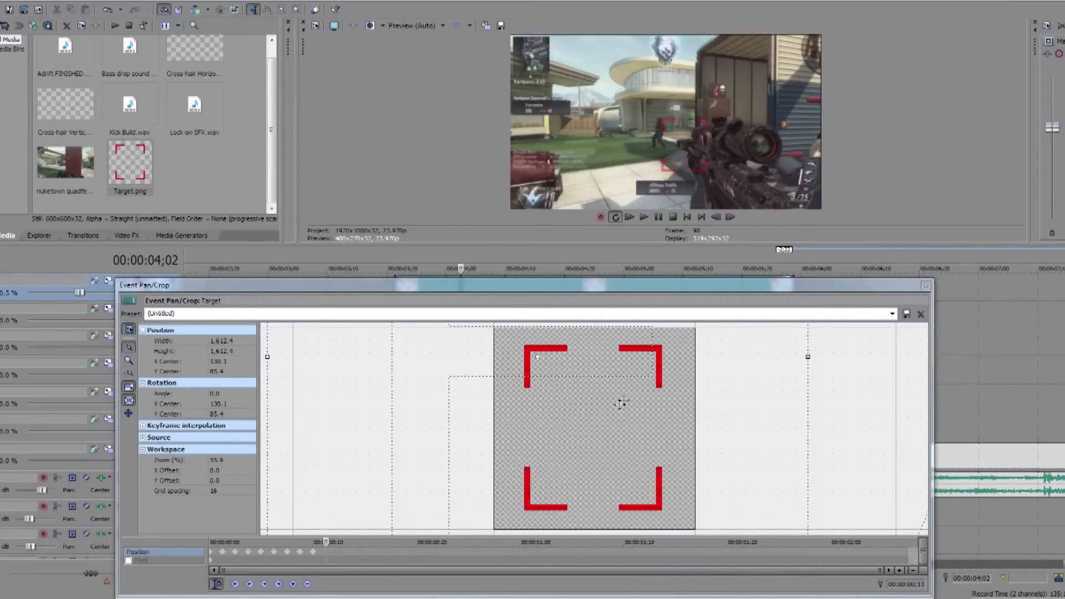
drag(580, 419, 659, 454)
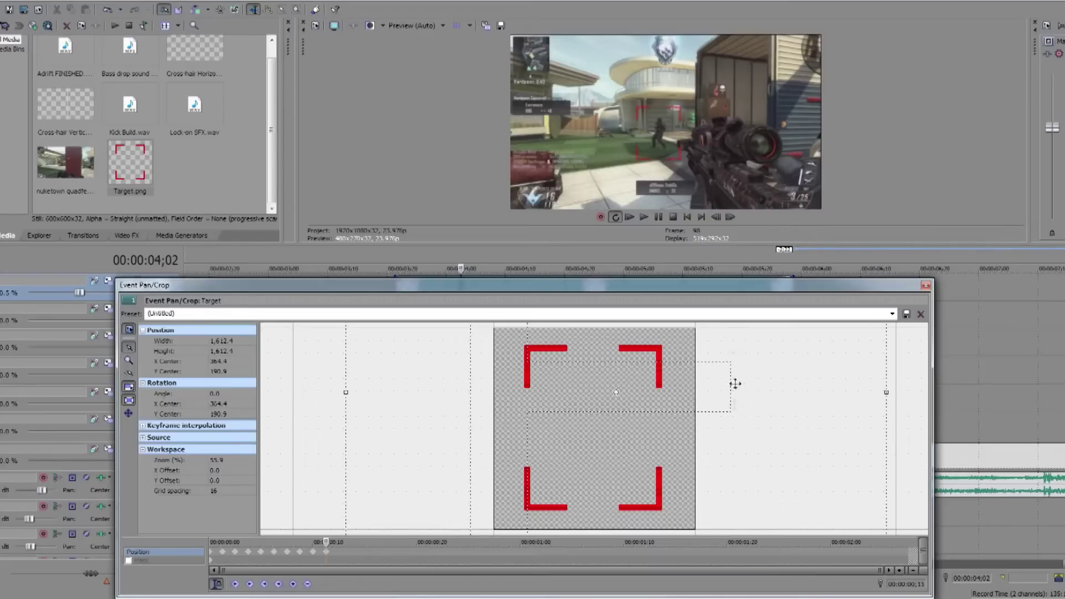
- Keep the target on the enemy frame by frame from 00:00:04;03 to 00:00:04;06, ending with the crop frame centred at 477.1, 201.6
click(728, 217)
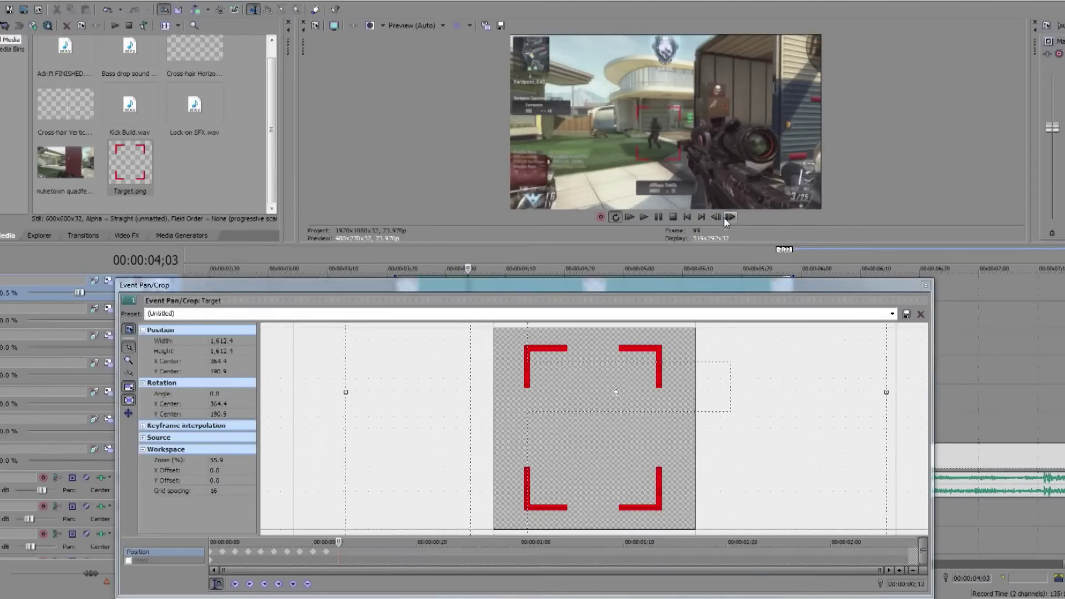
drag(764, 420, 815, 414)
click(730, 217)
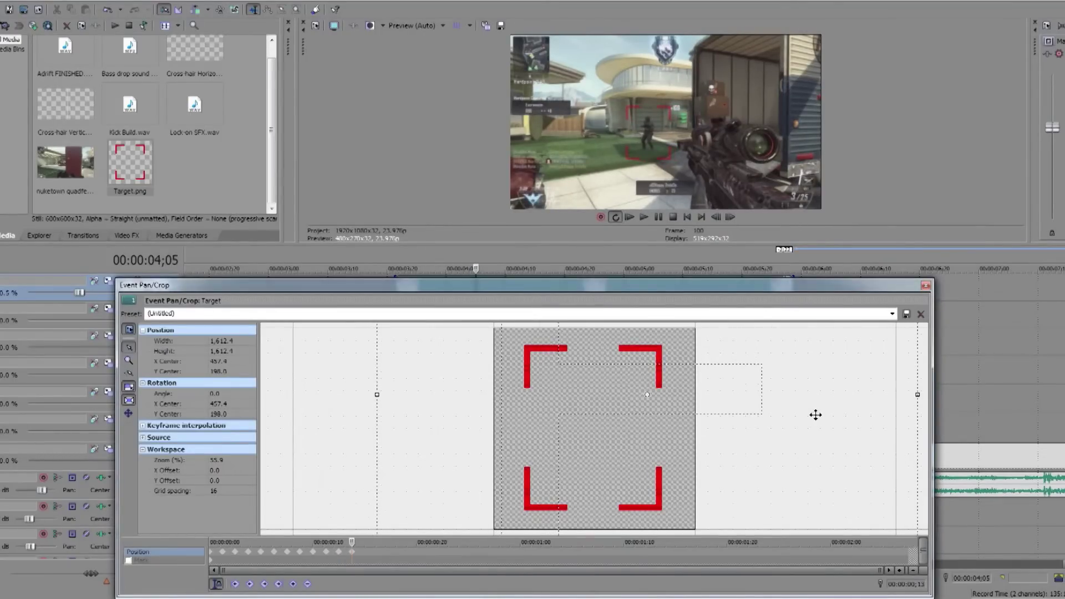
click(730, 217)
drag(810, 368, 817, 370)
- Shrink the target onto the enemy at 00:00:04;07 with a 3,883.2 by 3,883.2 crop frame centred at 817.4, 378.9
click(730, 217)
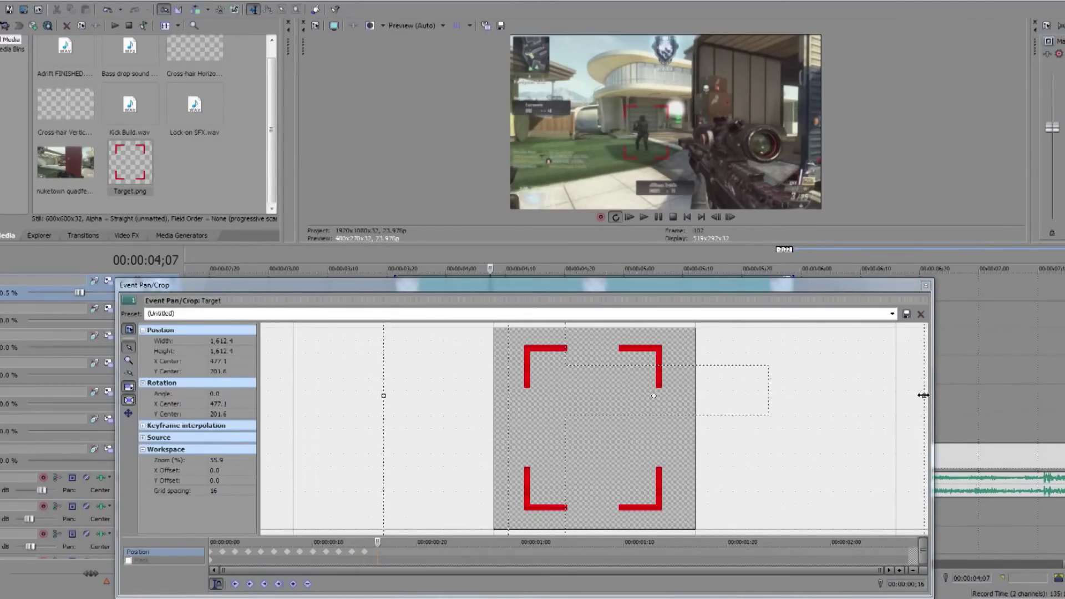
scroll(909, 395, down, 2)
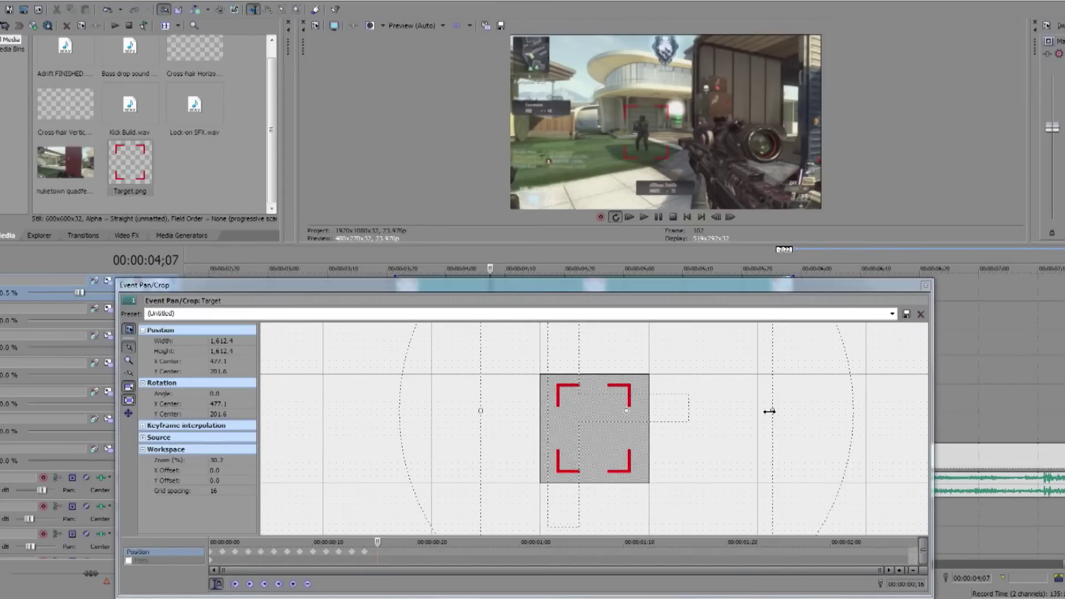
drag(769, 411, 929, 405)
drag(809, 408, 801, 441)
scroll(808, 438, down, 3)
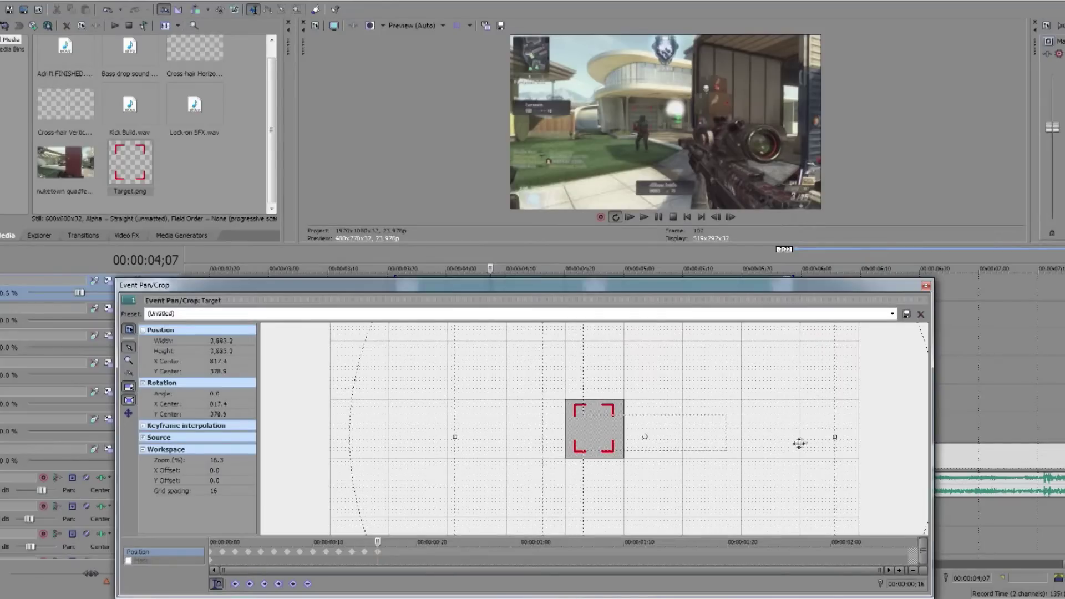
- Nudge the target at 00:00:04;08 to a crop centre of 817.4, 360.5, advance to 00:00:04;11 and close Event Pan/Crop
click(730, 218)
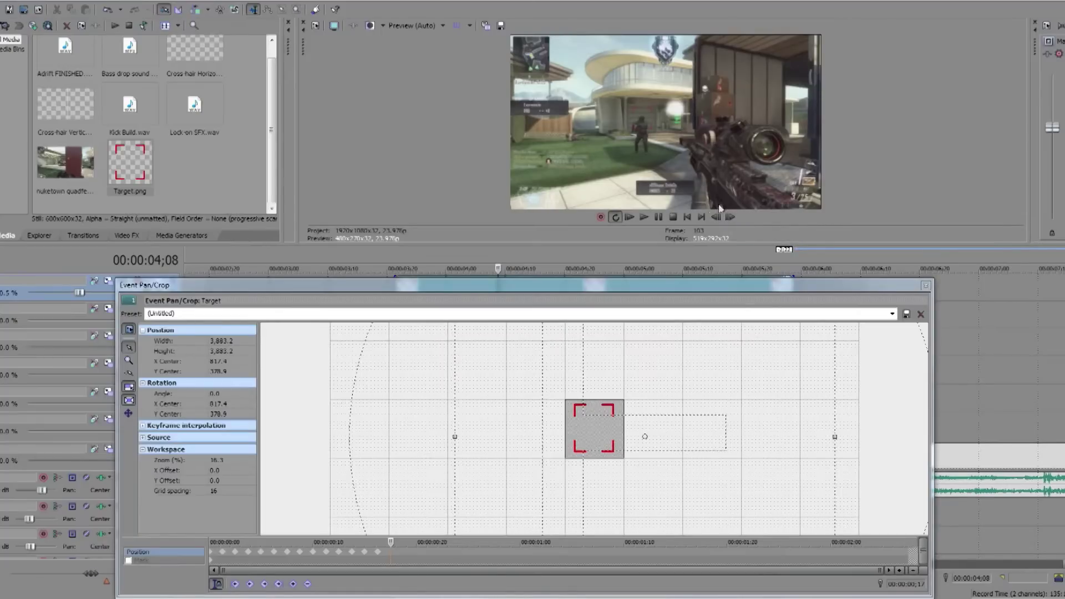
click(715, 216)
click(730, 217)
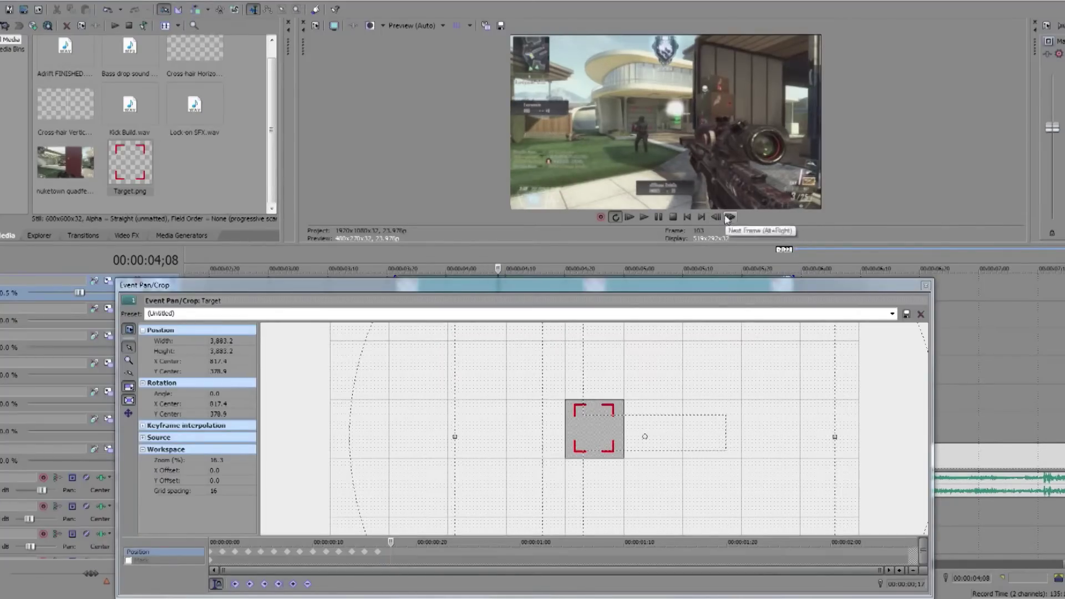
drag(746, 352, 747, 349)
click(730, 218)
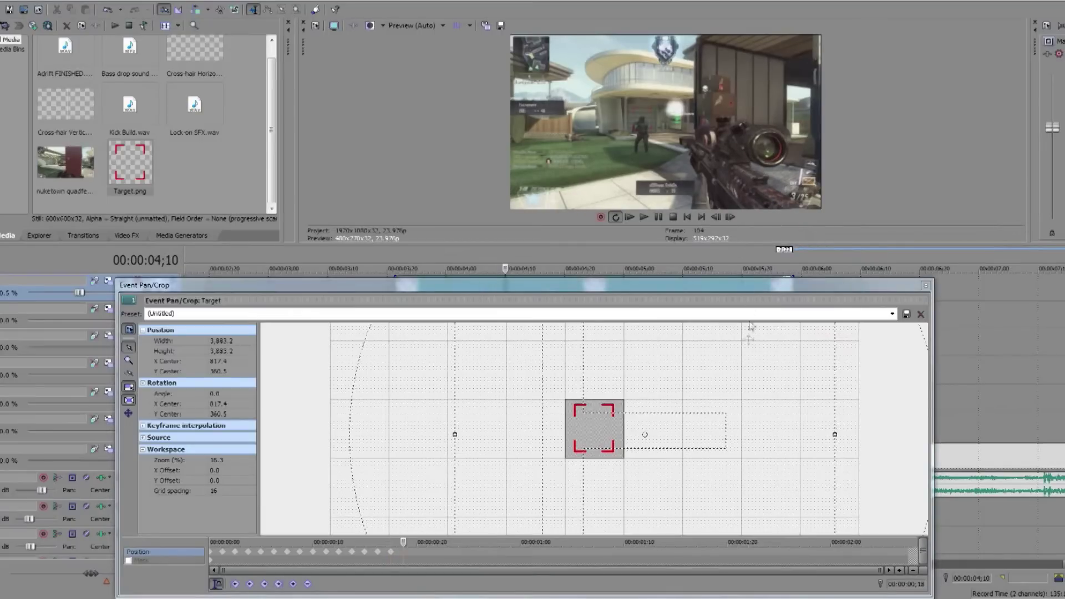
click(731, 217)
click(925, 287)
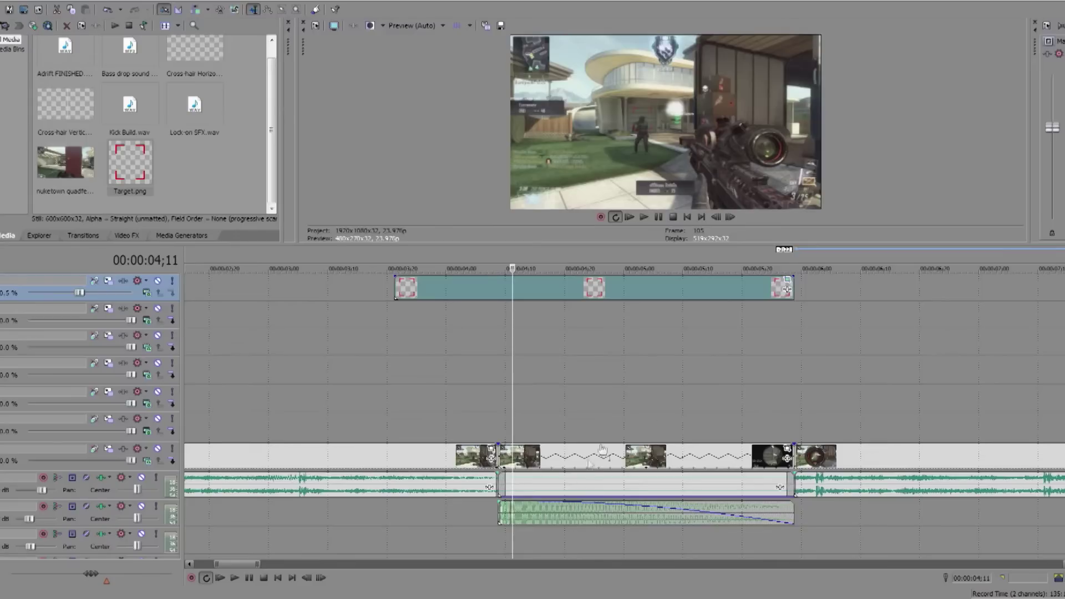
click(787, 457)
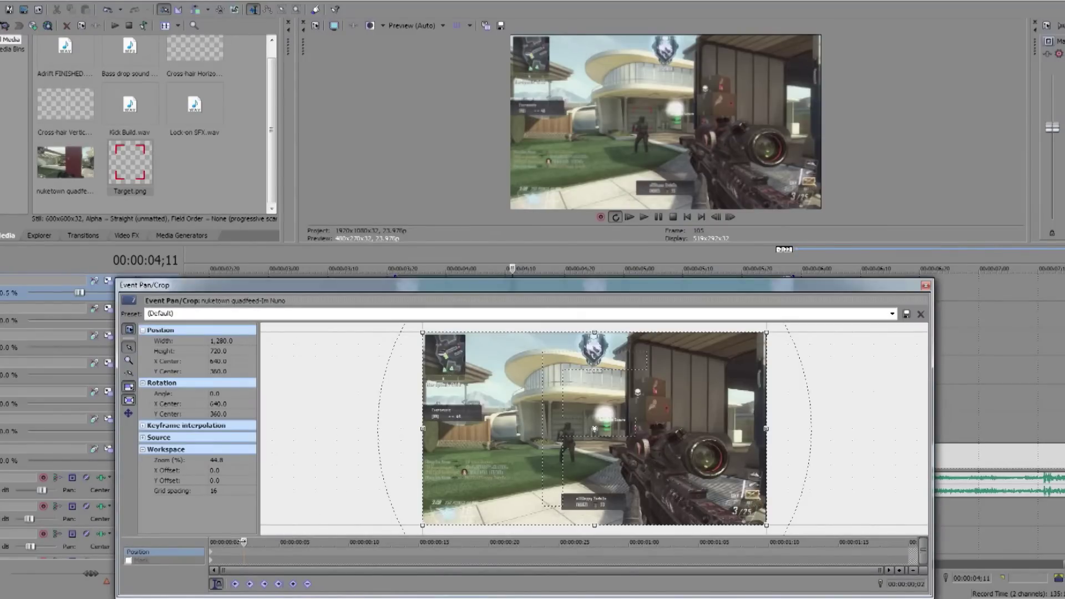
drag(242, 542, 202, 541)
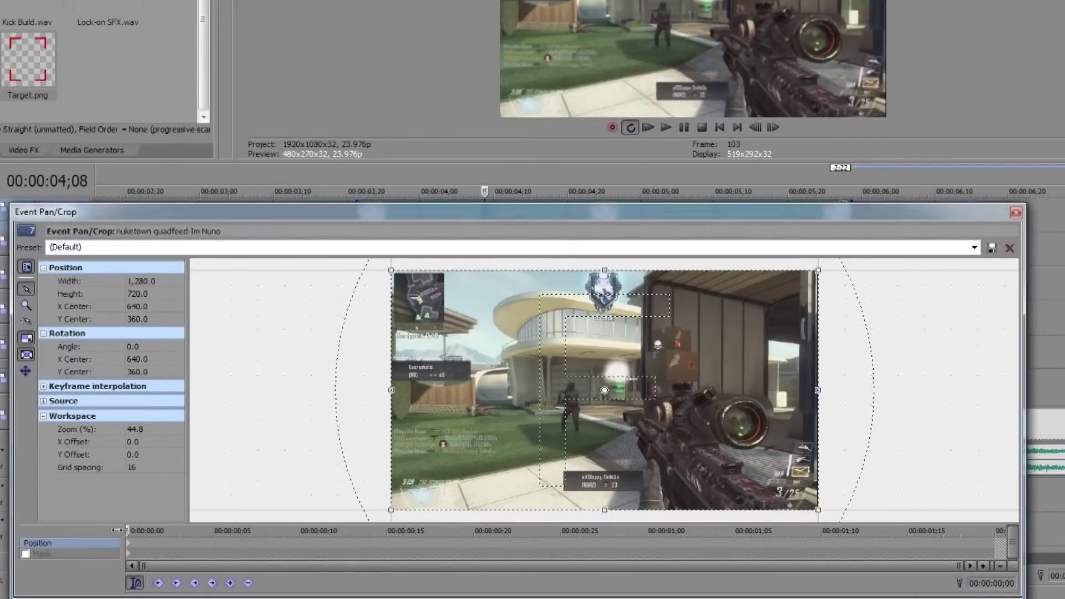
mouse_move(117, 530)
mouse_down()
mouse_move(146, 529)
mouse_move(121, 530)
mouse_up()
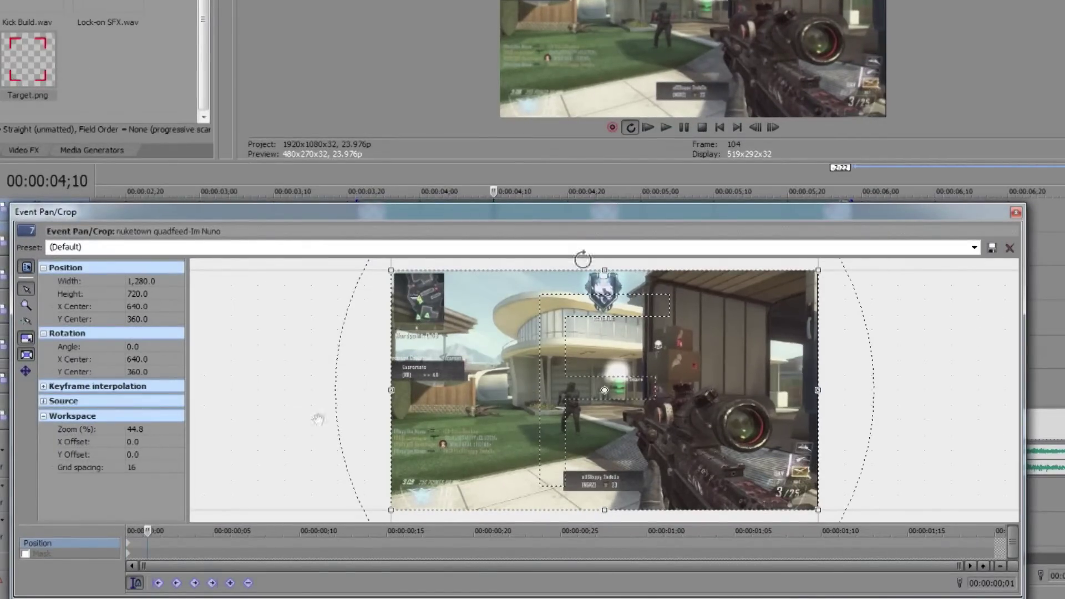
click(772, 128)
click(773, 127)
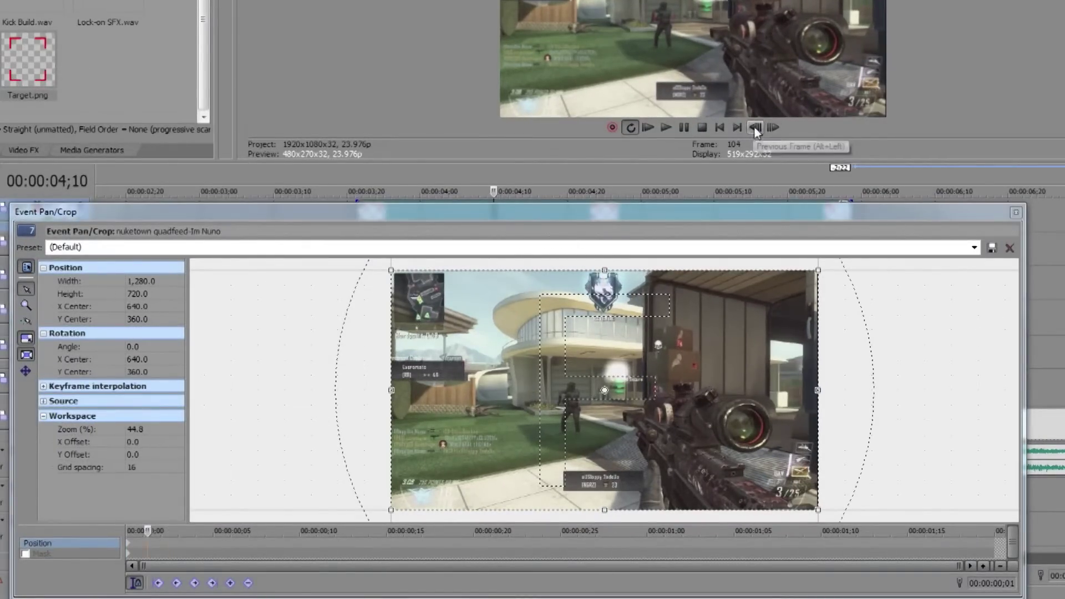
click(756, 129)
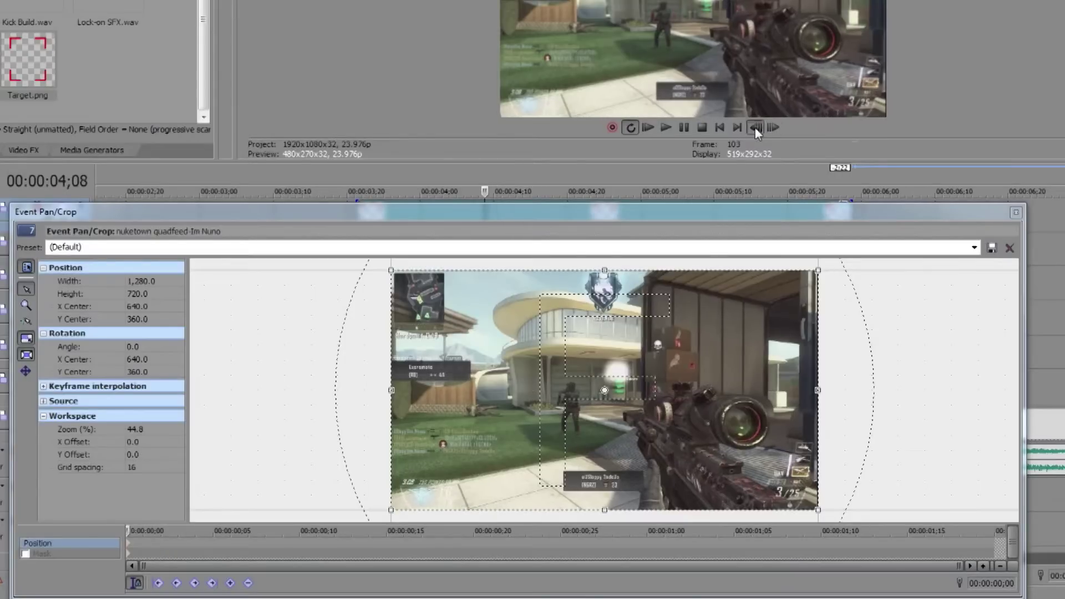
click(755, 128)
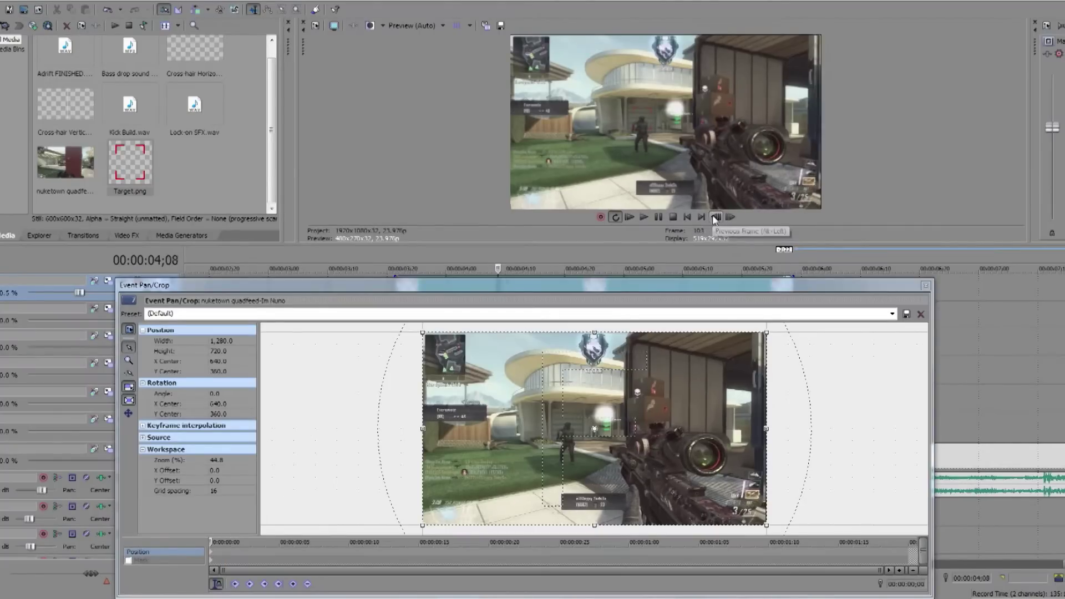
click(715, 217)
click(715, 217)
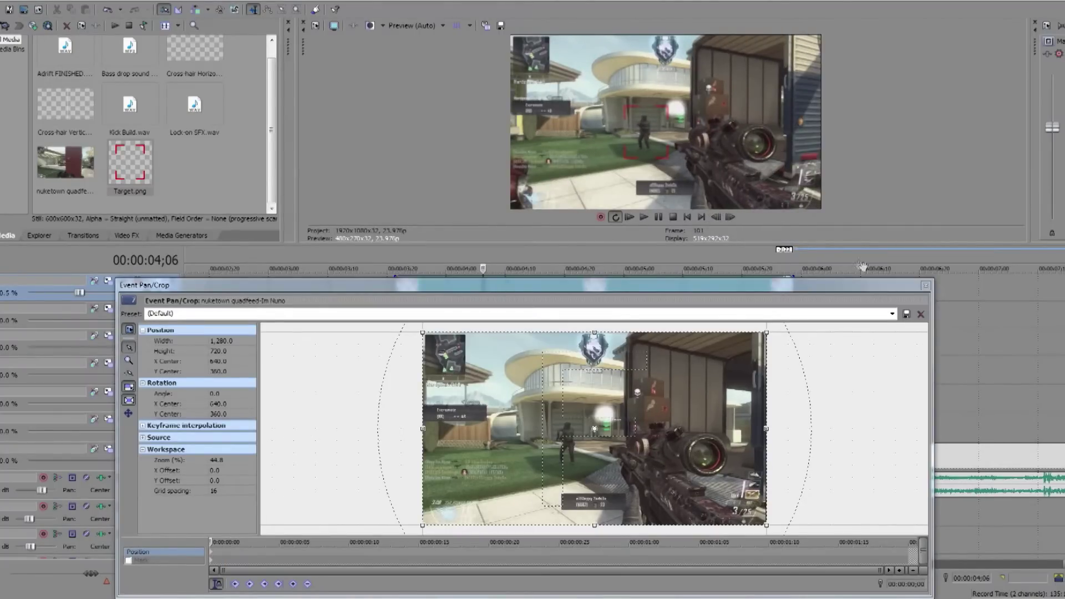
click(925, 285)
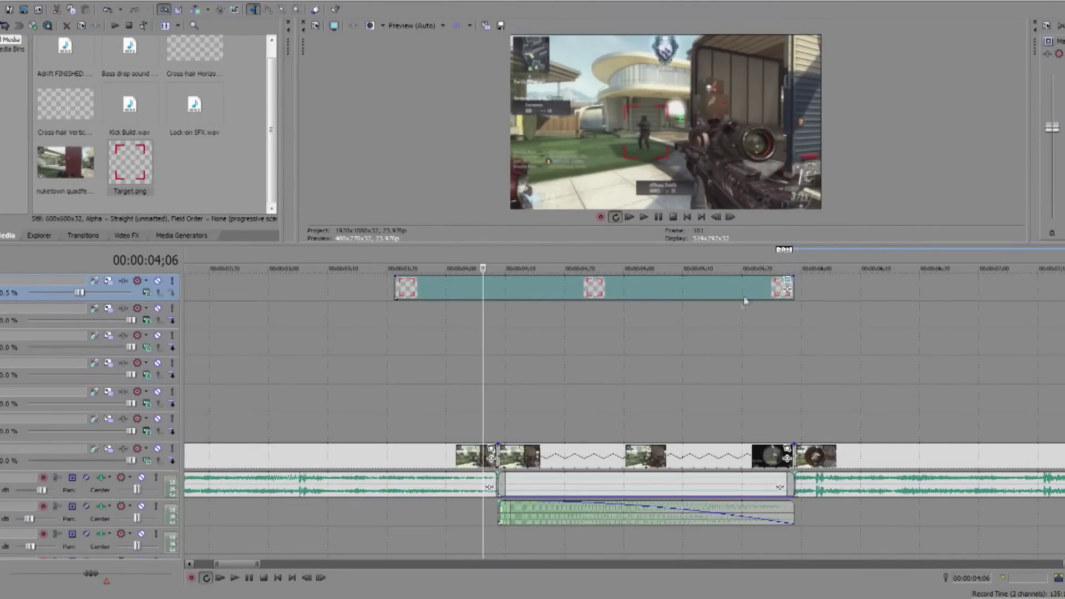
- Open Event Pan/Crop for the target and hold its crop centre at 817.4, 360.5 with position keyframes through 00:00:04;11
click(786, 280)
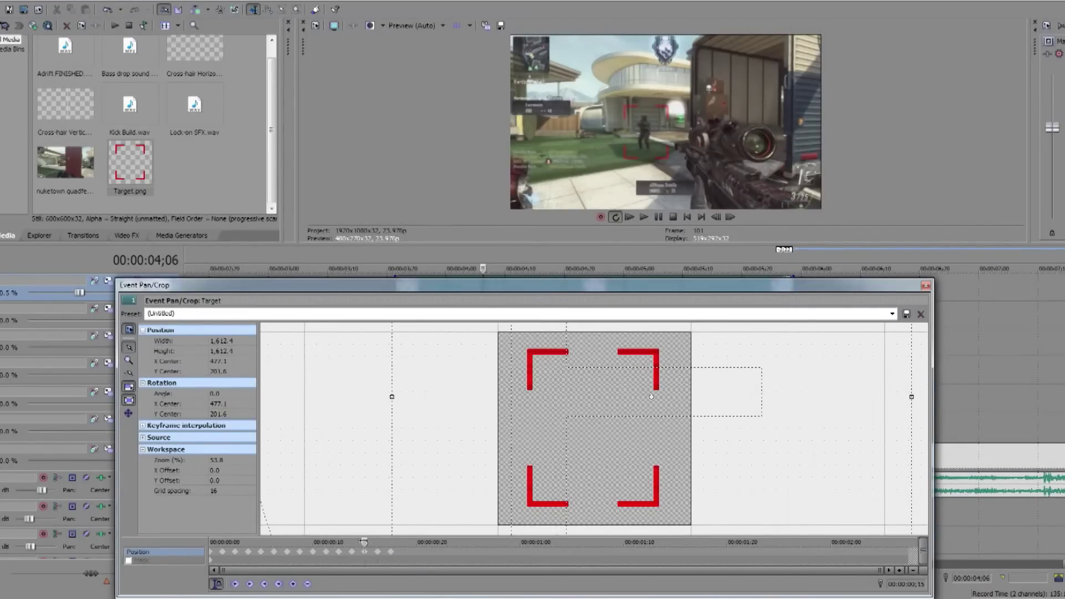
drag(365, 541, 400, 541)
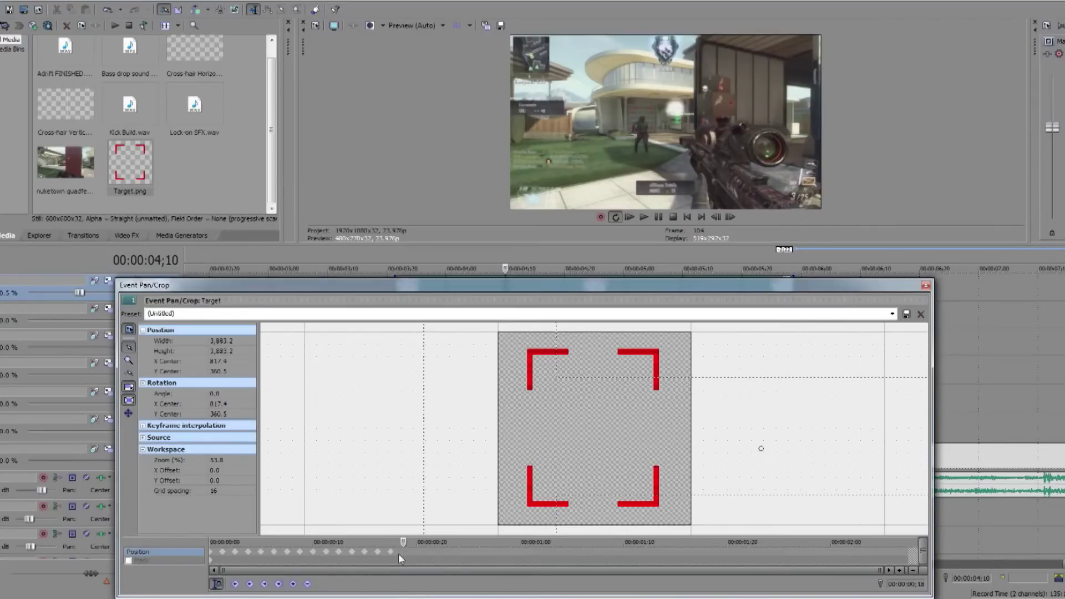
key(Left)
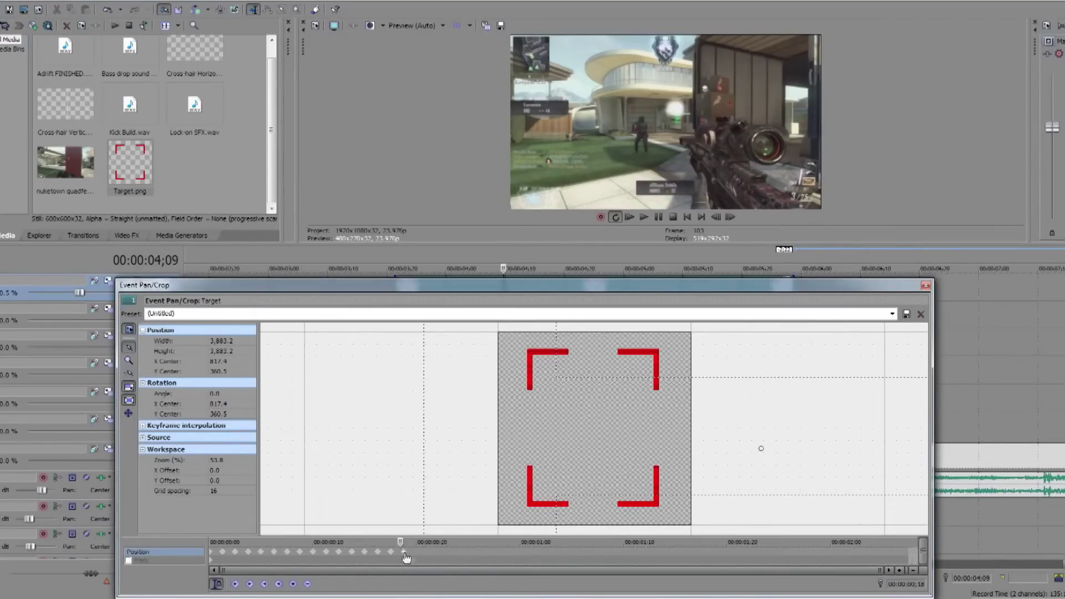
click(415, 557)
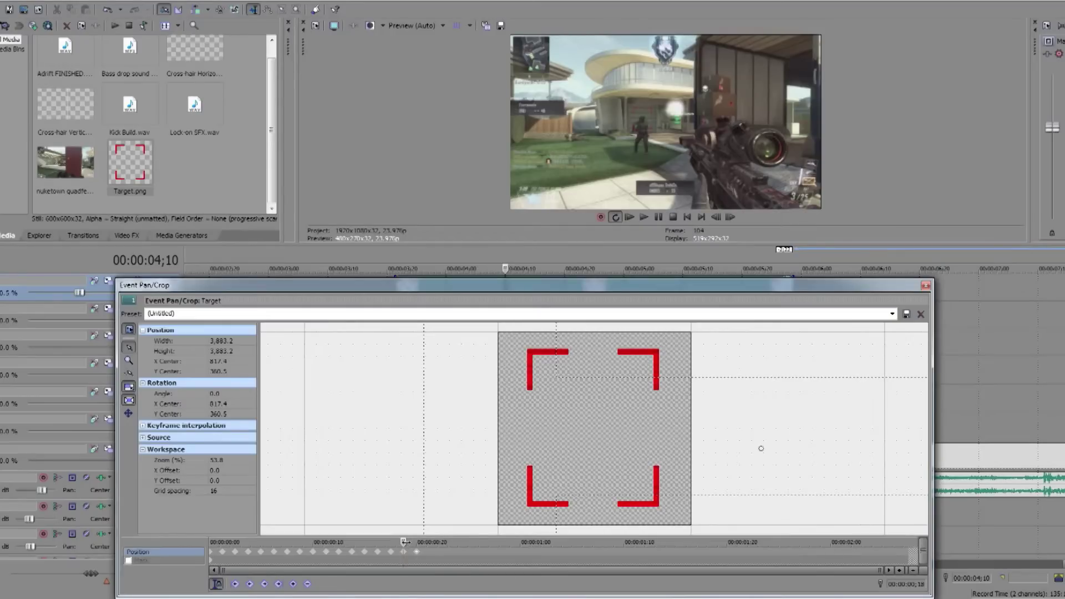
drag(415, 541, 404, 542)
click(418, 557)
- Nudge the target's crop frame to a centre of 817.4, 353.1 from 00:00:04;12 and fine-tune it again at 00:00:04;13
drag(416, 541, 424, 542)
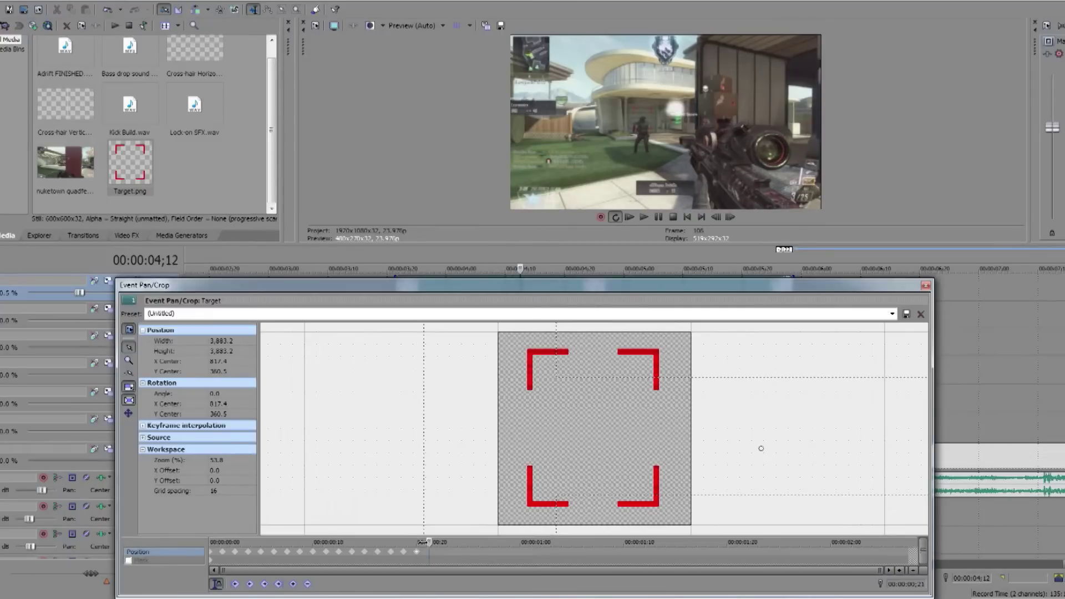
mouse_move(428, 542)
mouse_down()
mouse_move(416, 541)
mouse_move(429, 541)
mouse_up()
drag(535, 475, 535, 469)
drag(435, 542, 442, 542)
drag(557, 442, 558, 440)
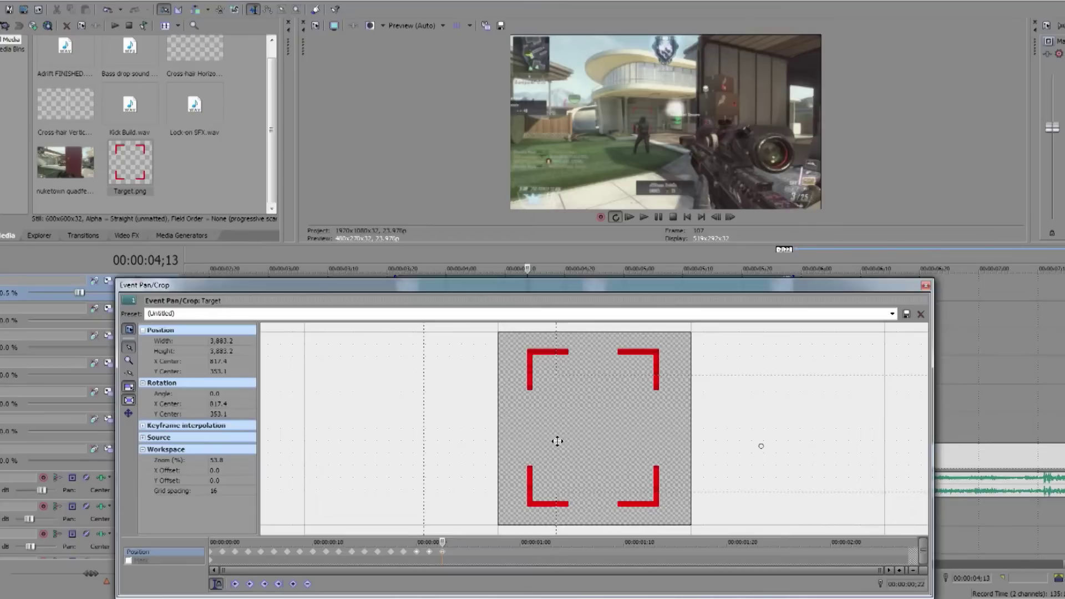
key(Right)
key(Right)
click(442, 552)
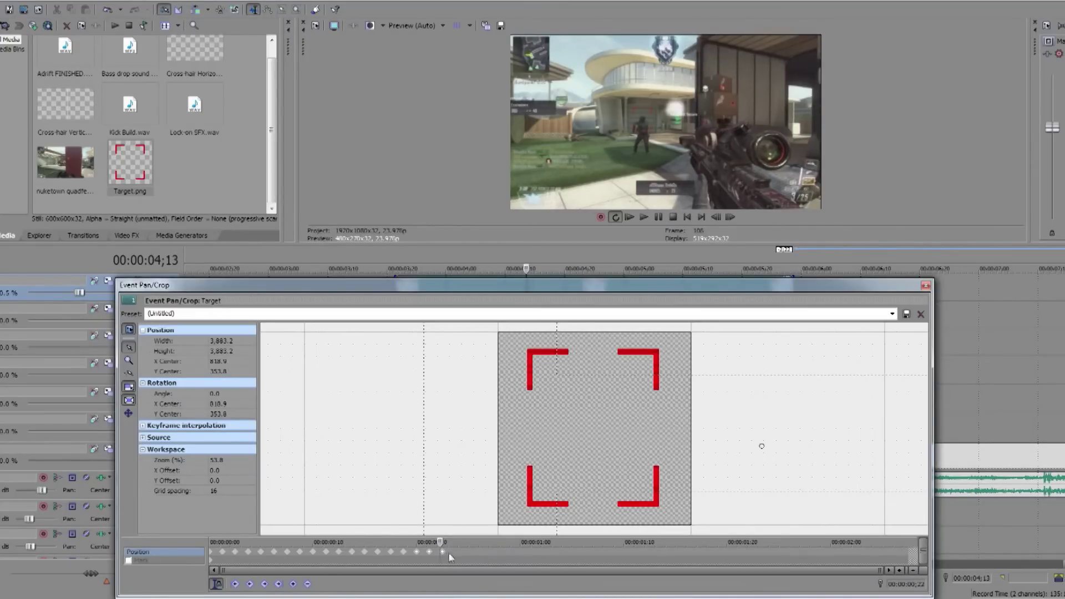
click(453, 554)
click(442, 553)
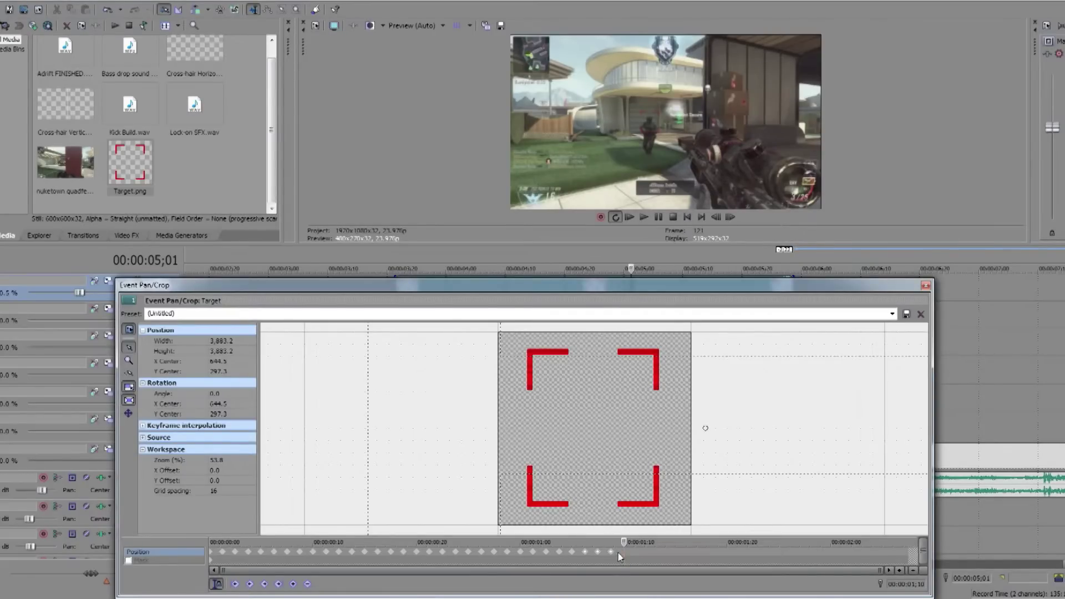
- Examine the target's position keyframes around 00:00:04;29 and 00:00:05;01, including the keyframe interpolation options
drag(620, 551, 611, 553)
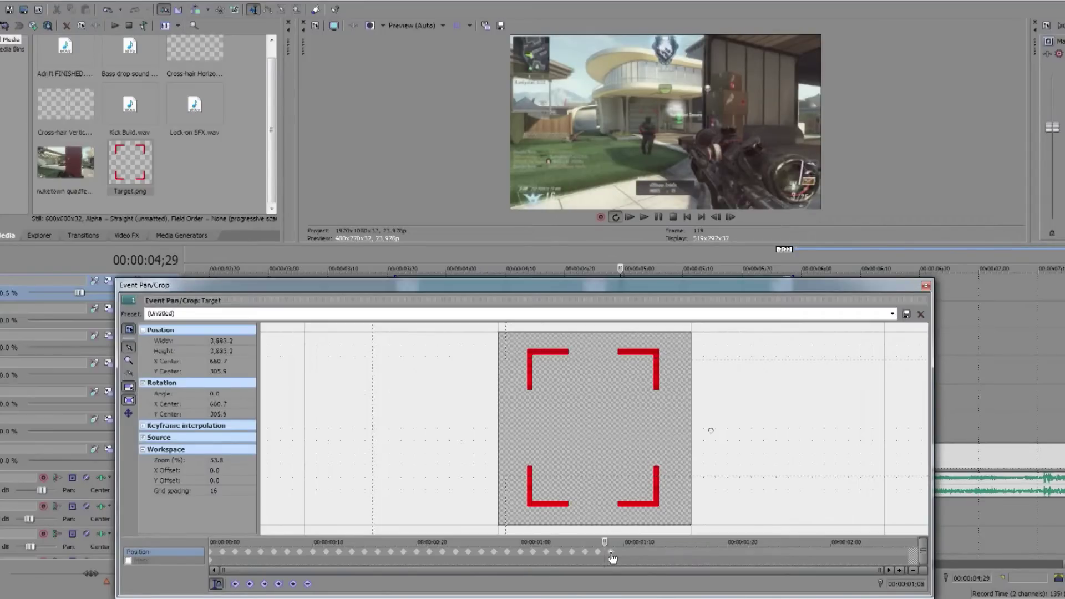
drag(613, 554, 620, 553)
click(622, 554)
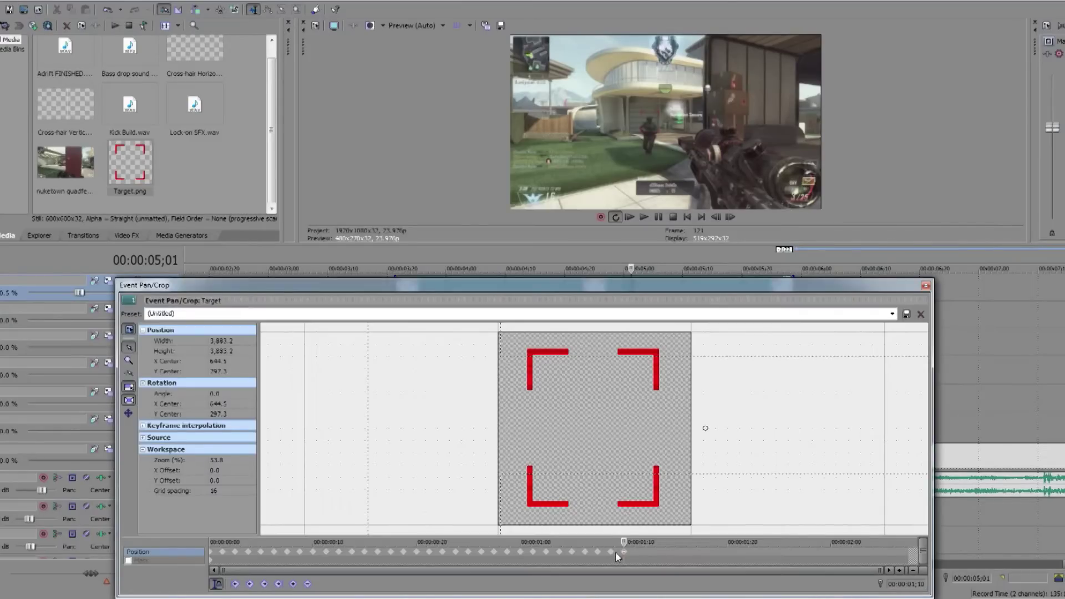
click(610, 553)
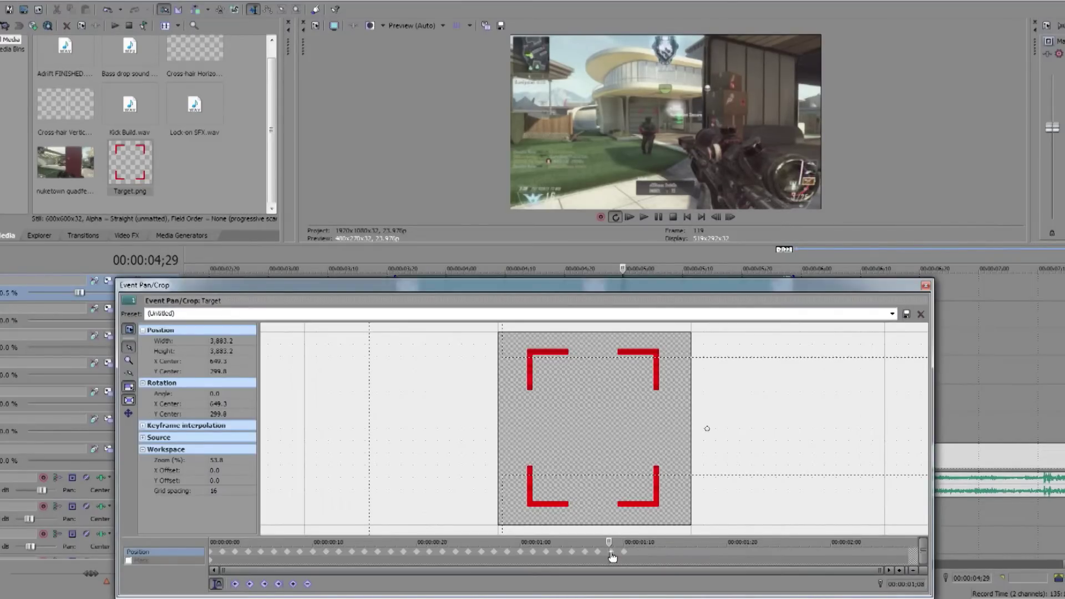
right_click(610, 553)
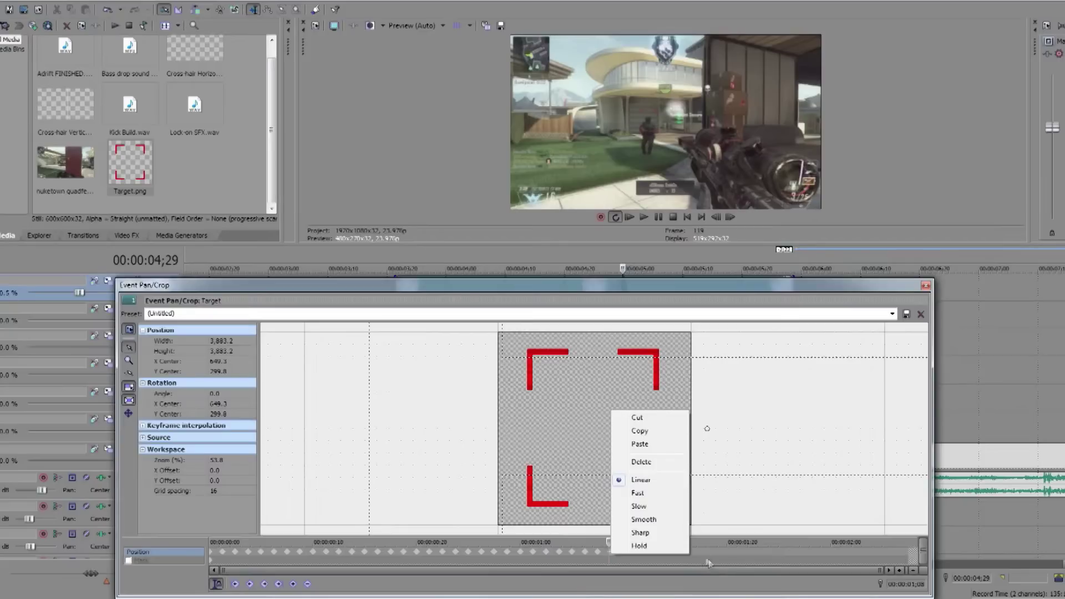
click(624, 553)
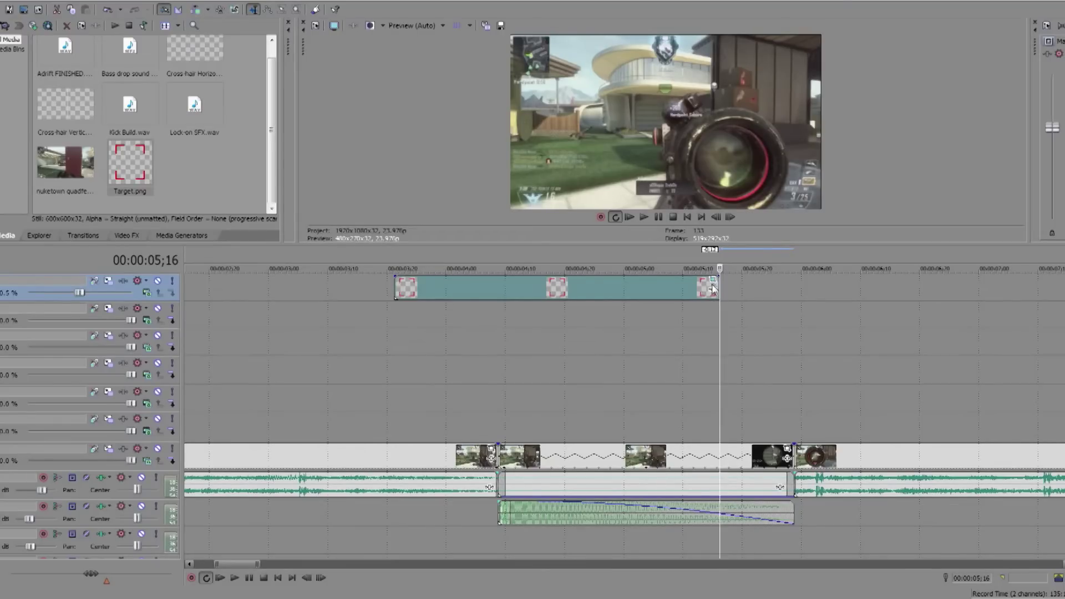
- Play the lock-on sequence back from 00:00:03;20 to check the target's tracking
click(388, 258)
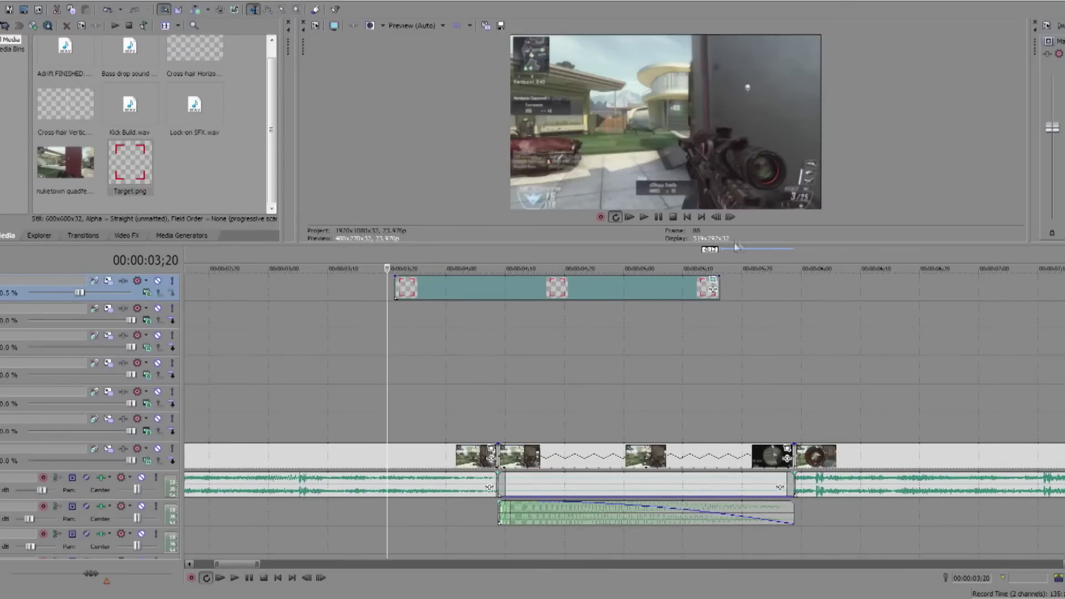
click(646, 216)
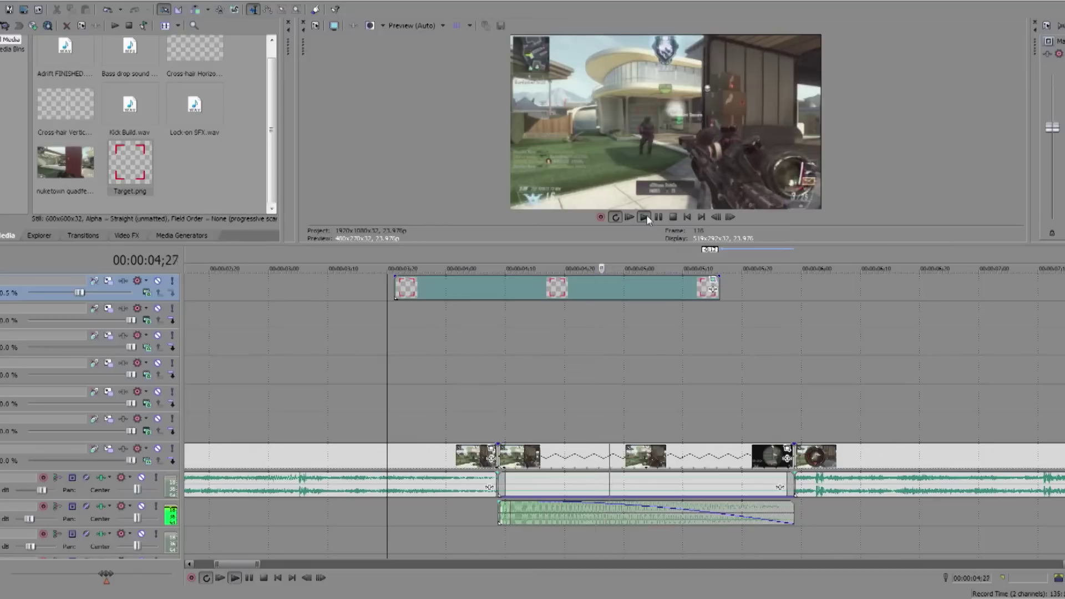
key(space)
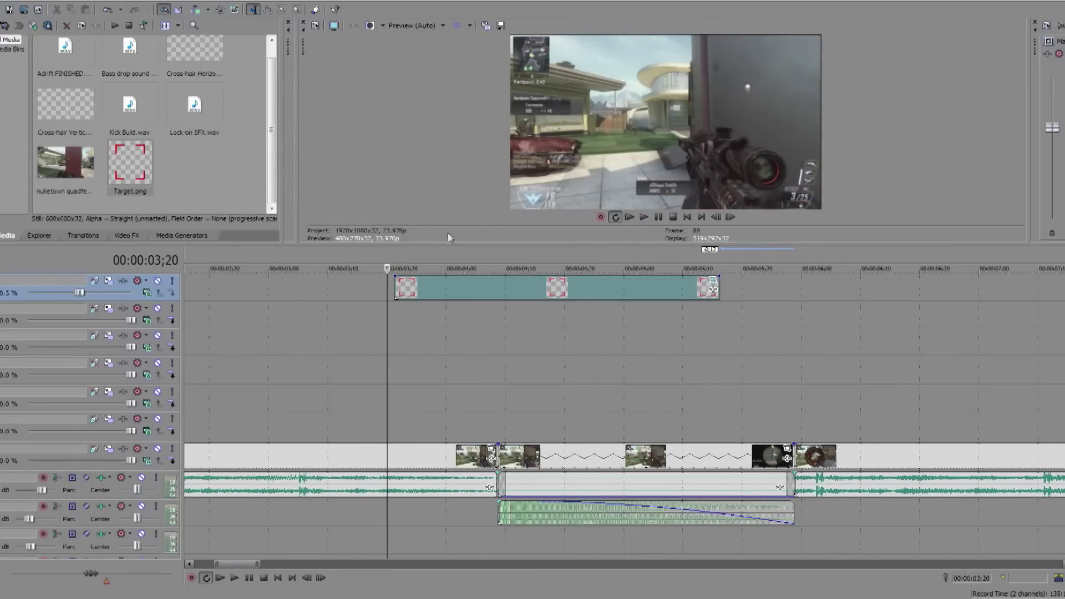
key(space)
key(space)
key(space)
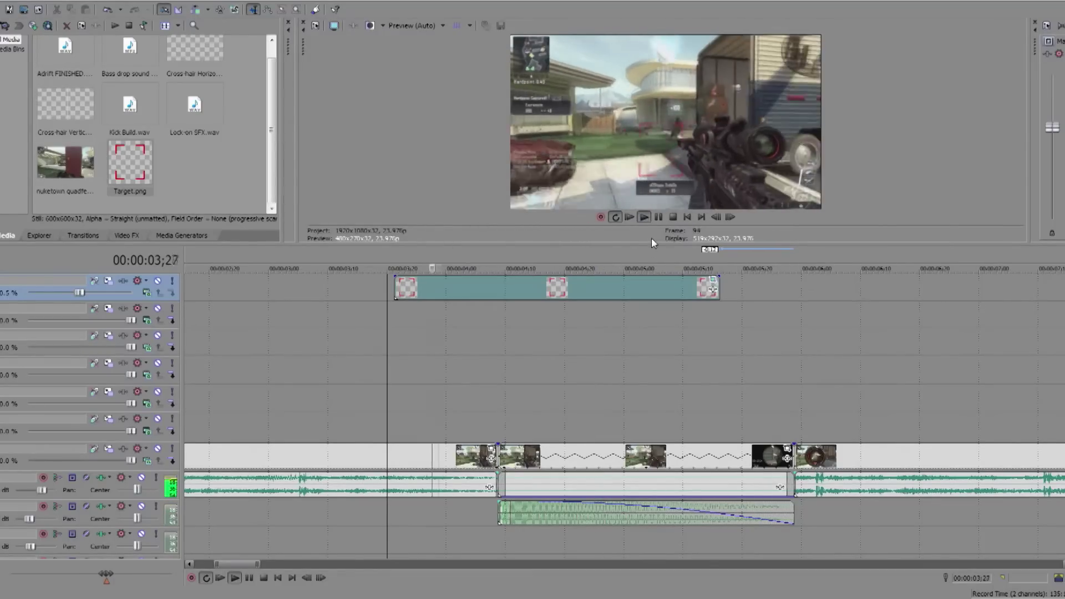
key(space)
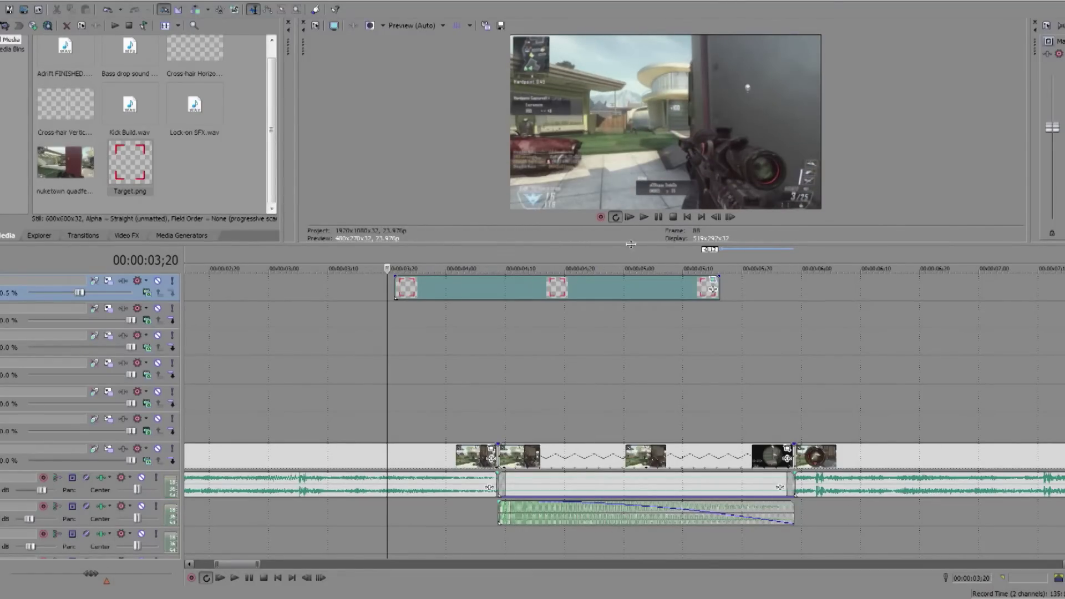
- Enlarge the video preview and check the target's position on the enemy frame by frame through 00:00:05;11
drag(629, 244, 638, 313)
click(730, 286)
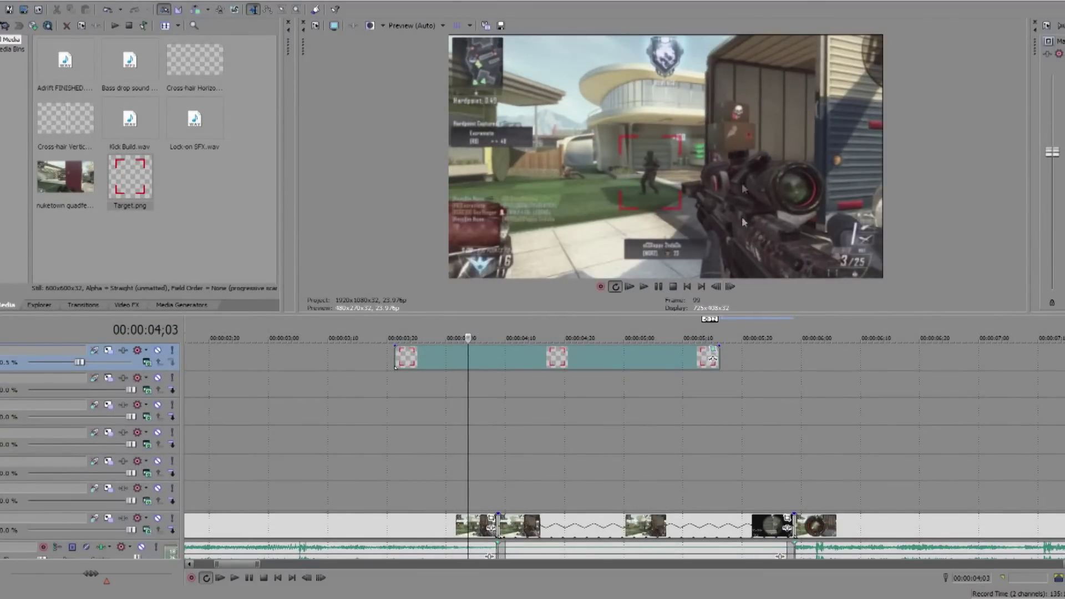
click(729, 287)
click(730, 286)
click(729, 286)
click(730, 286)
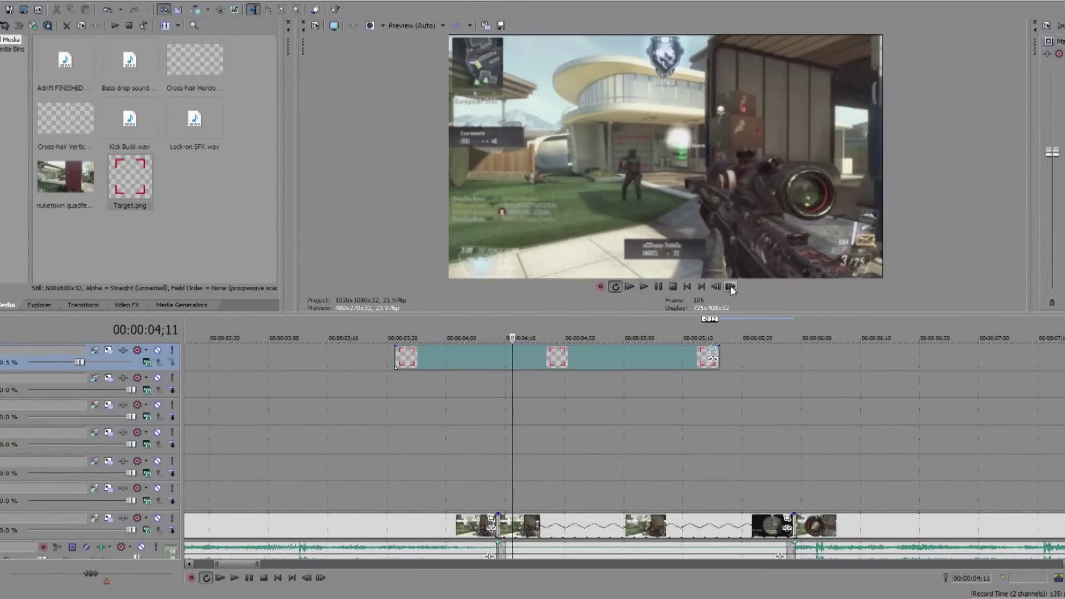
click(731, 286)
click(731, 286)
click(730, 286)
click(731, 286)
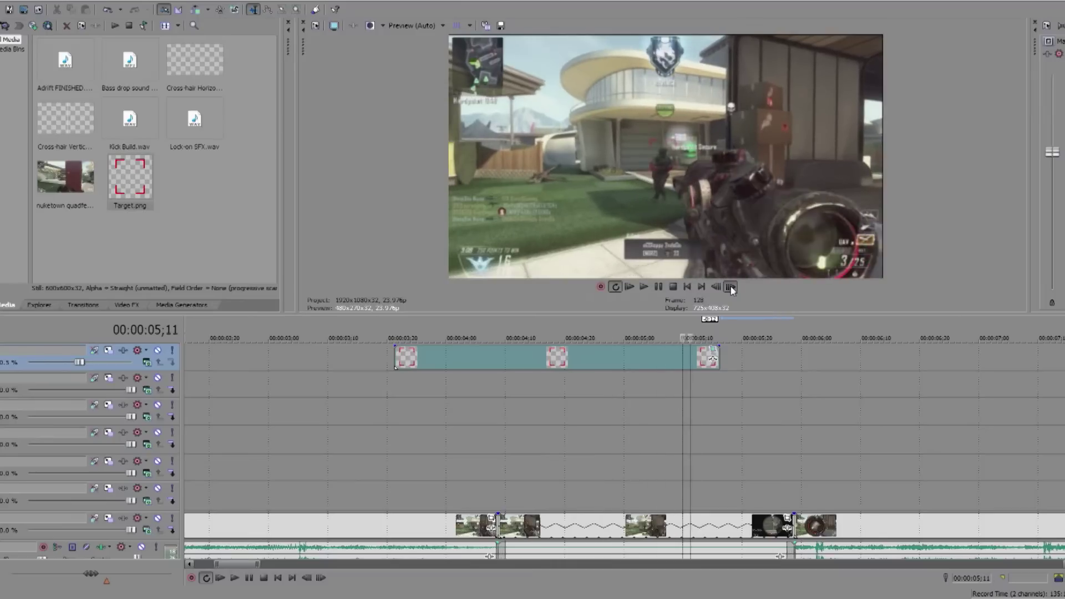
click(731, 286)
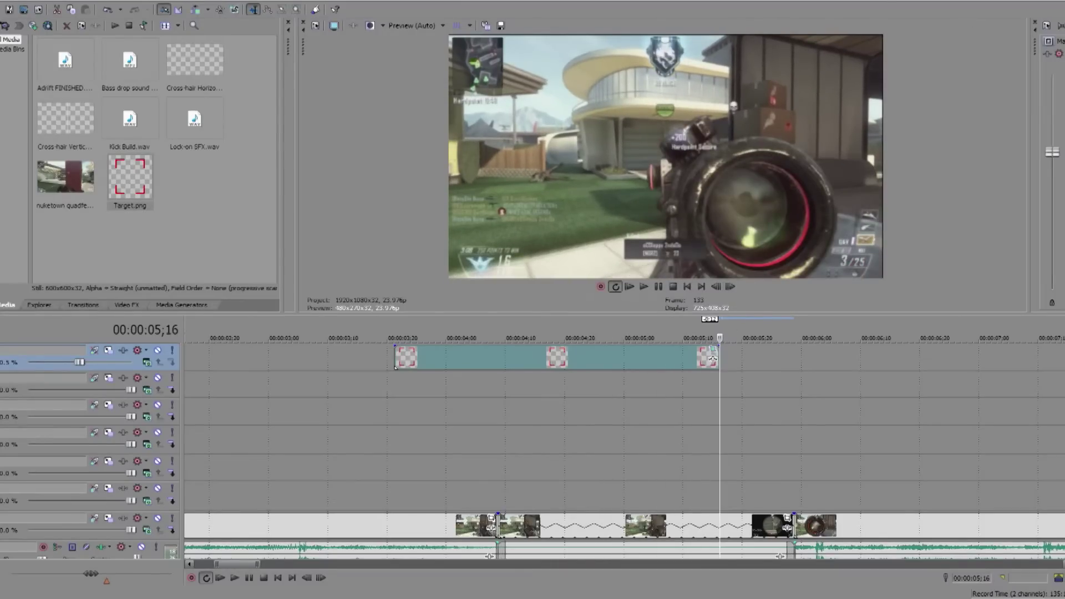
- Try the target track at full opacity from 00:00:03;21, lower it back to semi-transparent, and advance to 00:00:03;22 with a slightly taller track
click(392, 332)
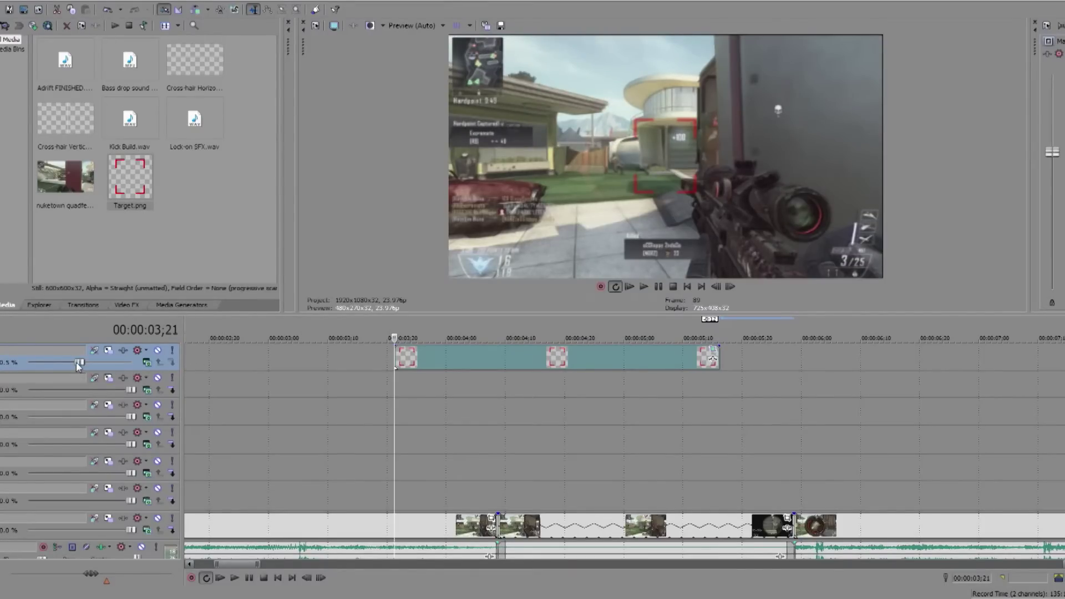
drag(79, 364, 155, 373)
key(space)
key(space)
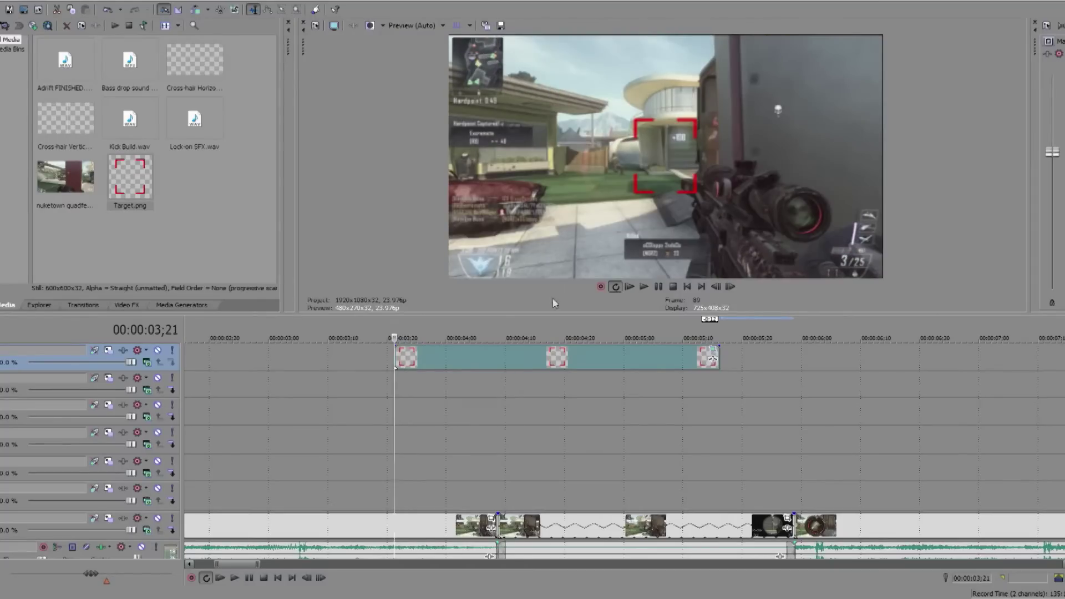
drag(131, 363, 82, 366)
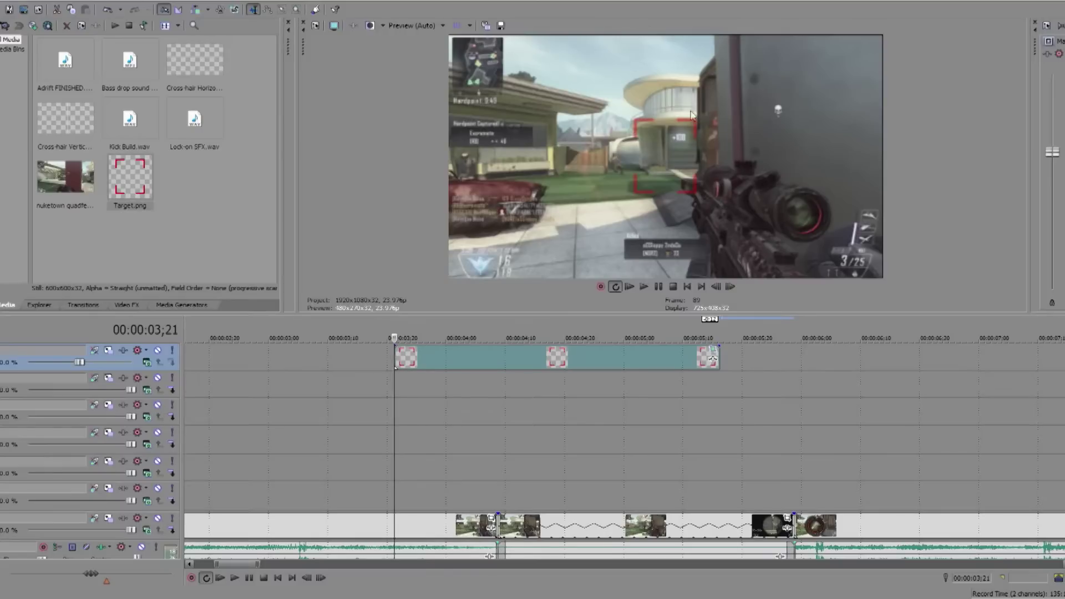
mouse_move(48, 370)
mouse_down()
mouse_move(48, 395)
mouse_move(48, 375)
mouse_up()
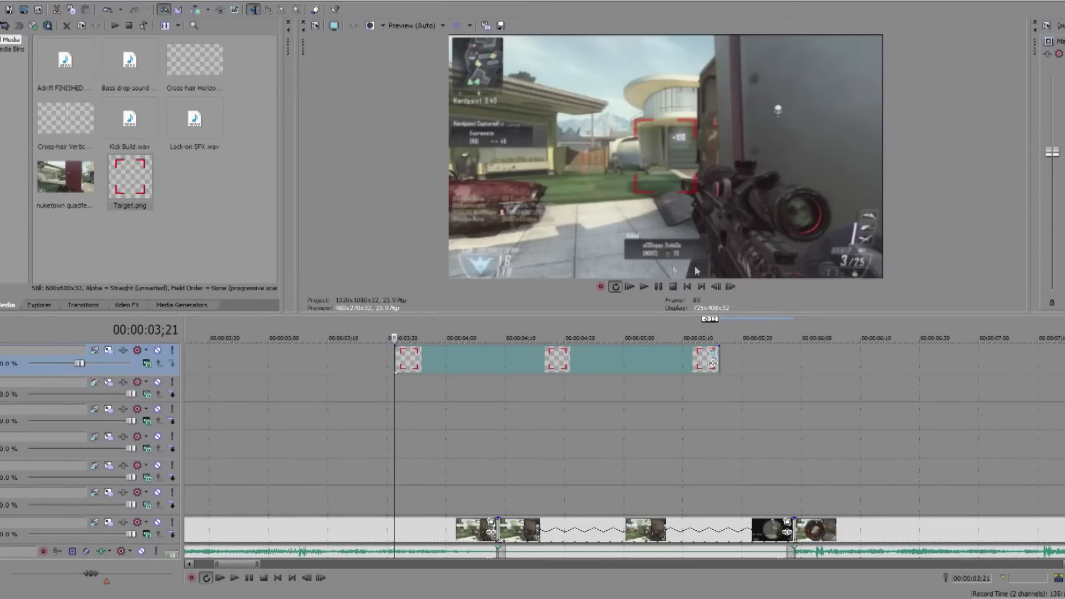
click(730, 286)
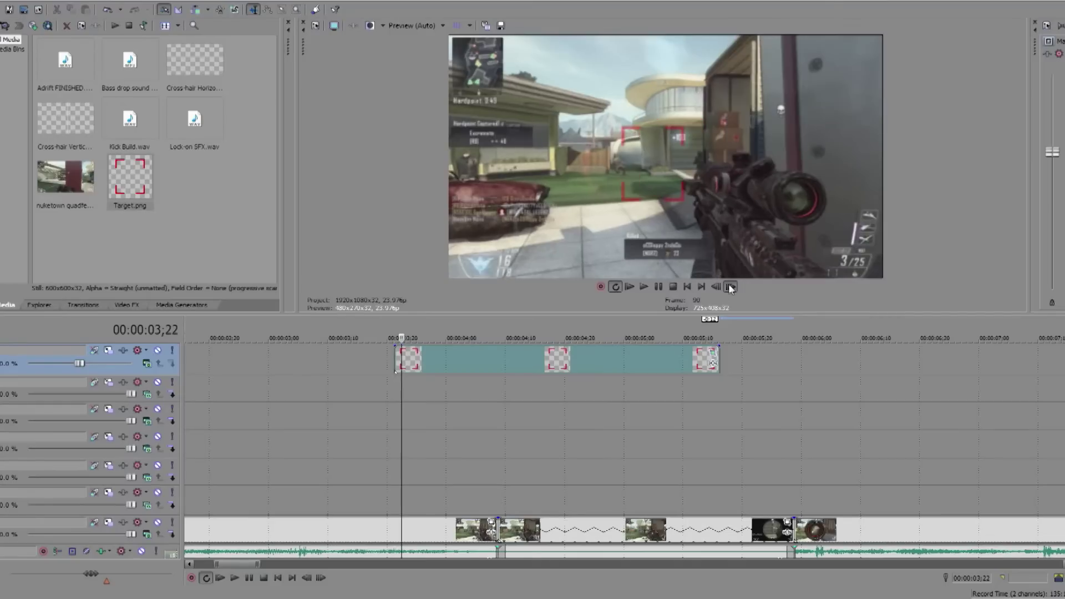
- Check the target's tracking frame by frame from 00:00:03;22 to 00:00:05;02, and go back to 00:00:04;02
click(729, 286)
click(730, 286)
click(730, 286)
click(730, 286)
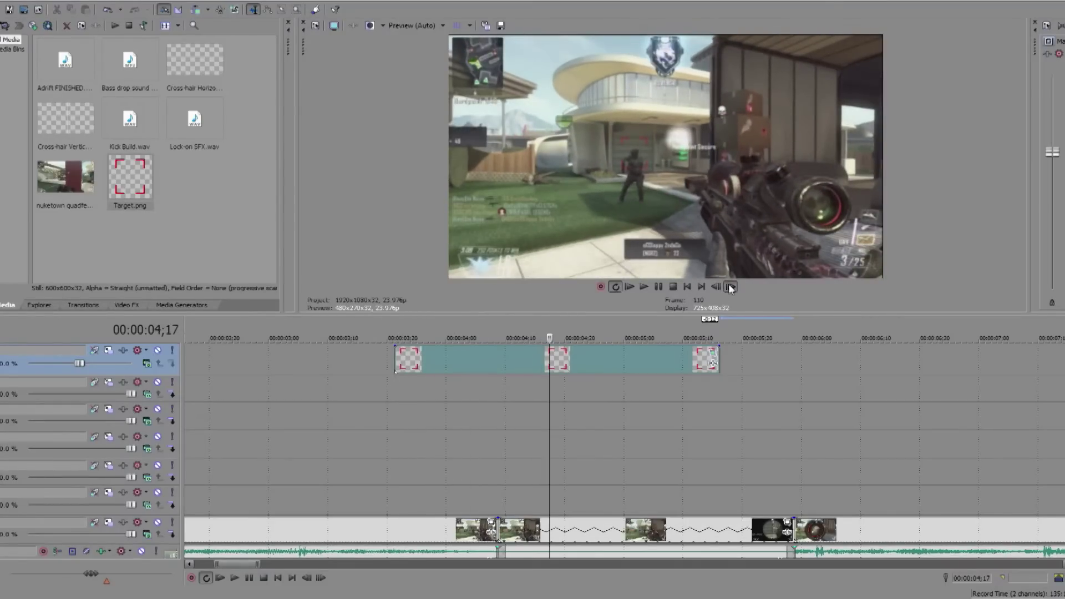
click(730, 286)
click(730, 286)
click(730, 286)
click(730, 287)
click(729, 286)
click(729, 286)
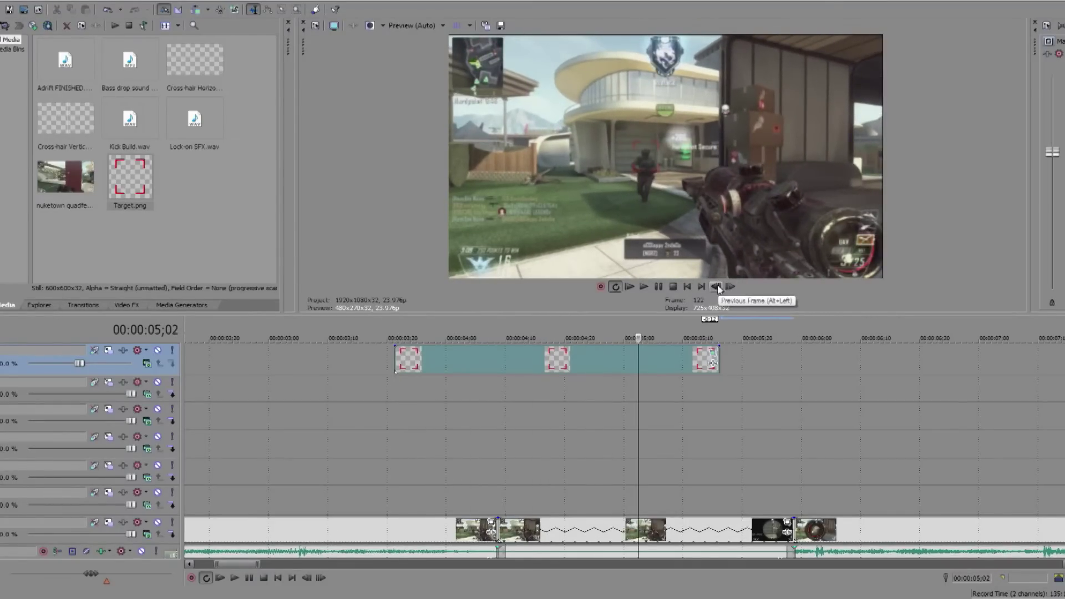
click(716, 286)
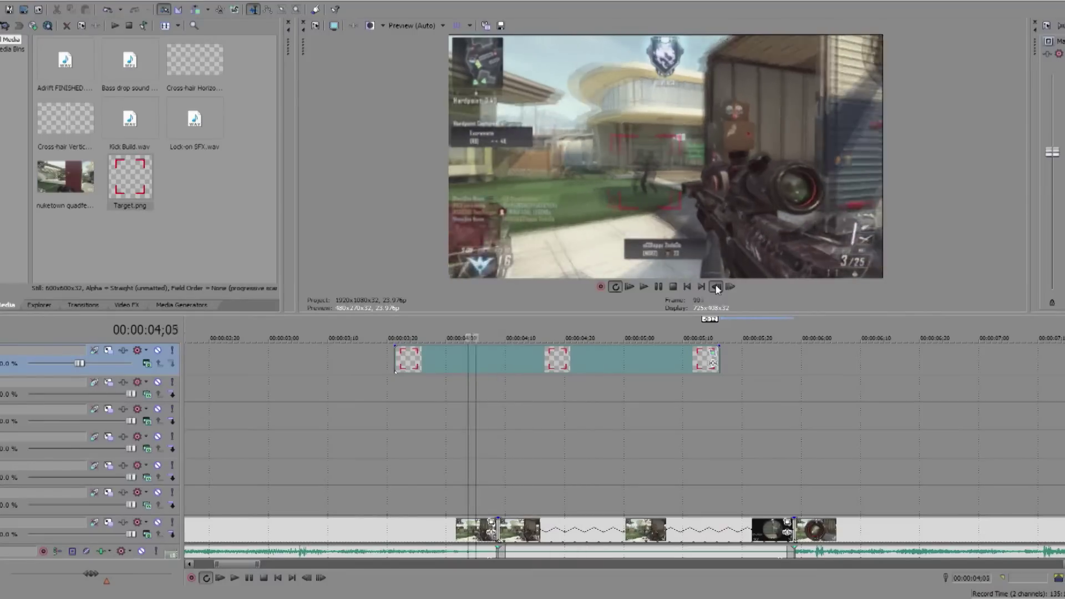
drag(729, 287, 730, 290)
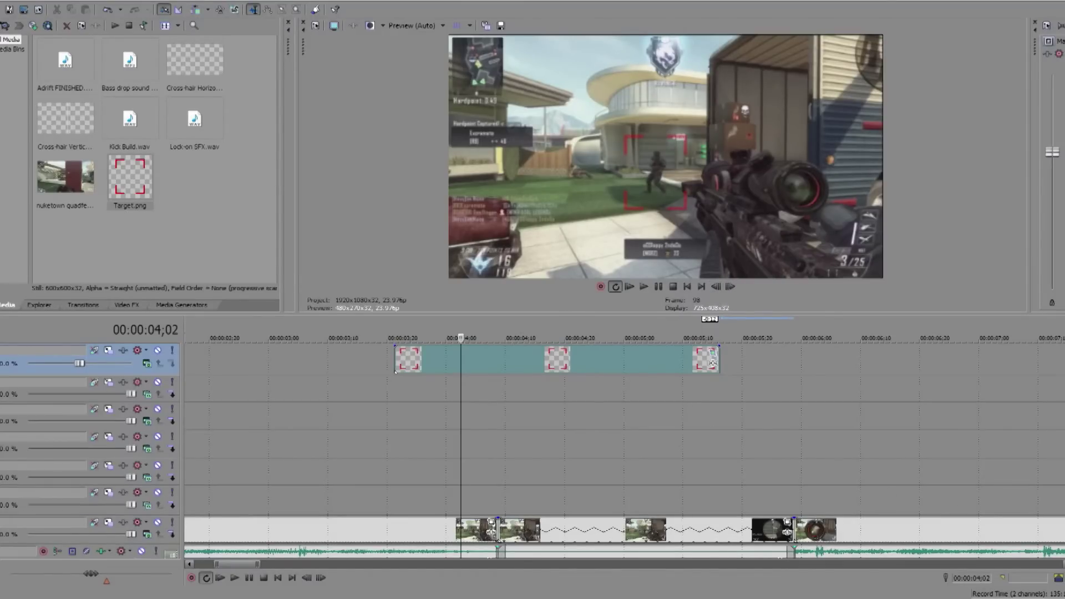
- Shrink the video preview to enlarge the timeline and duplicate the slow-motion clip onto the track directly above it
scroll(713, 363, down, 1)
drag(901, 314, 899, 218)
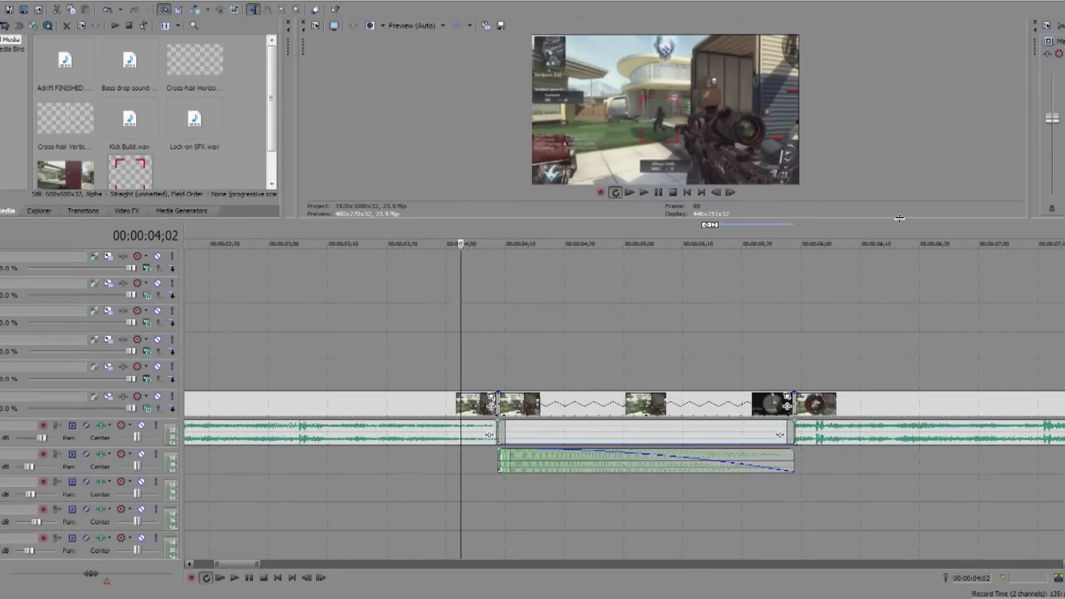
scroll(841, 409, down, 6)
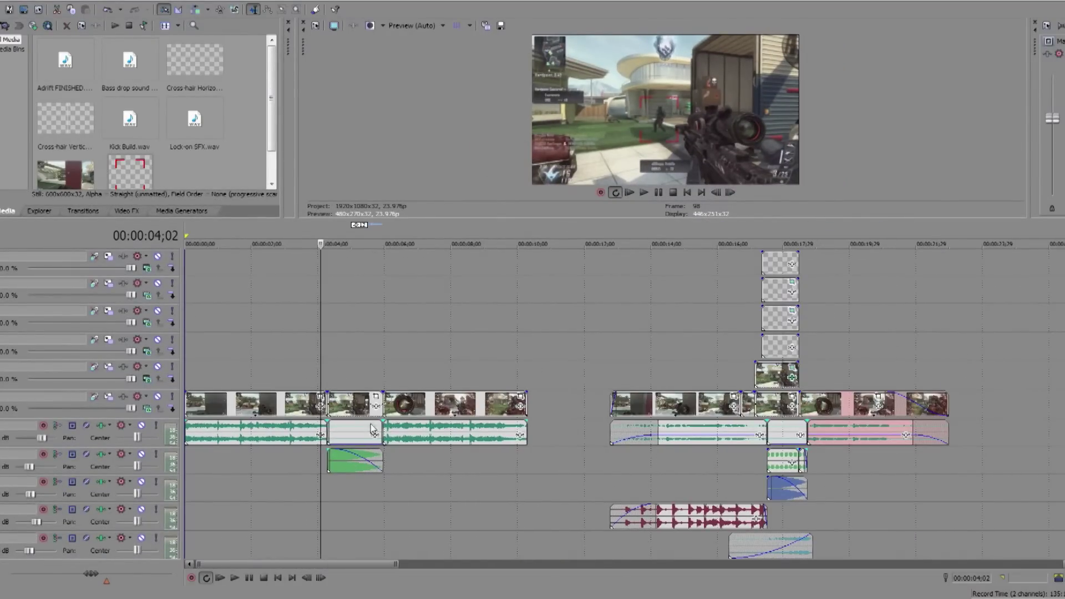
click(350, 407)
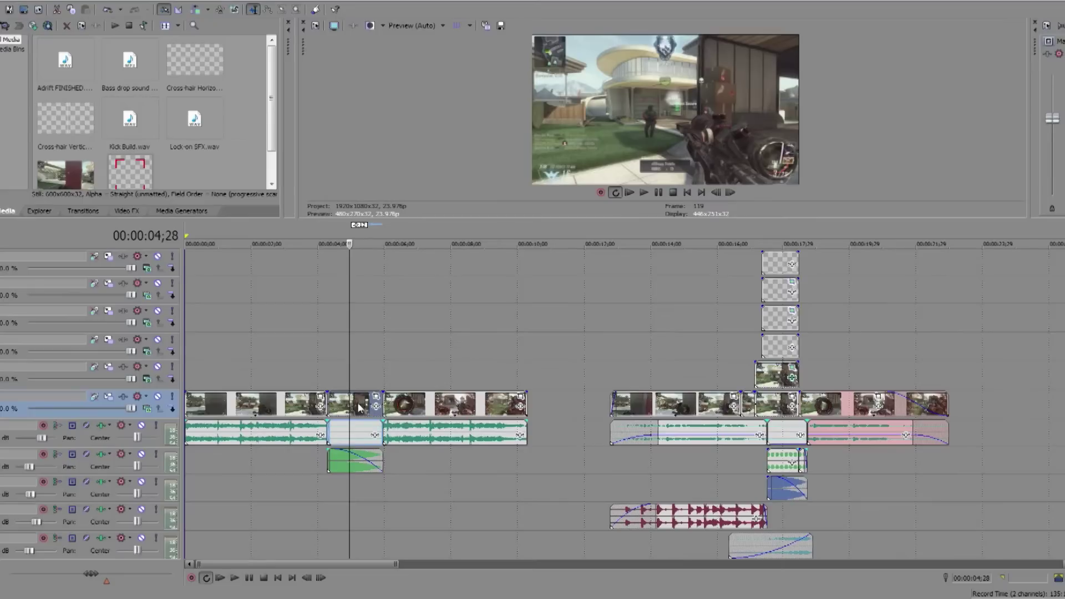
drag(359, 405, 356, 376)
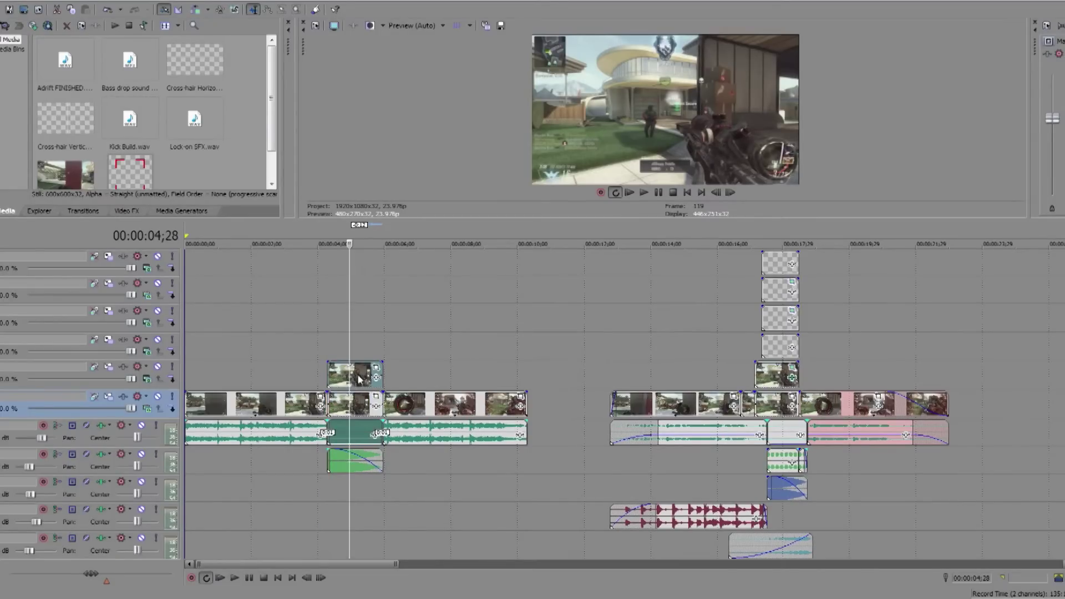
- Play the sequence from 00:00:03;21 to check the lead-in to the duplicated clip
click(310, 234)
key(space)
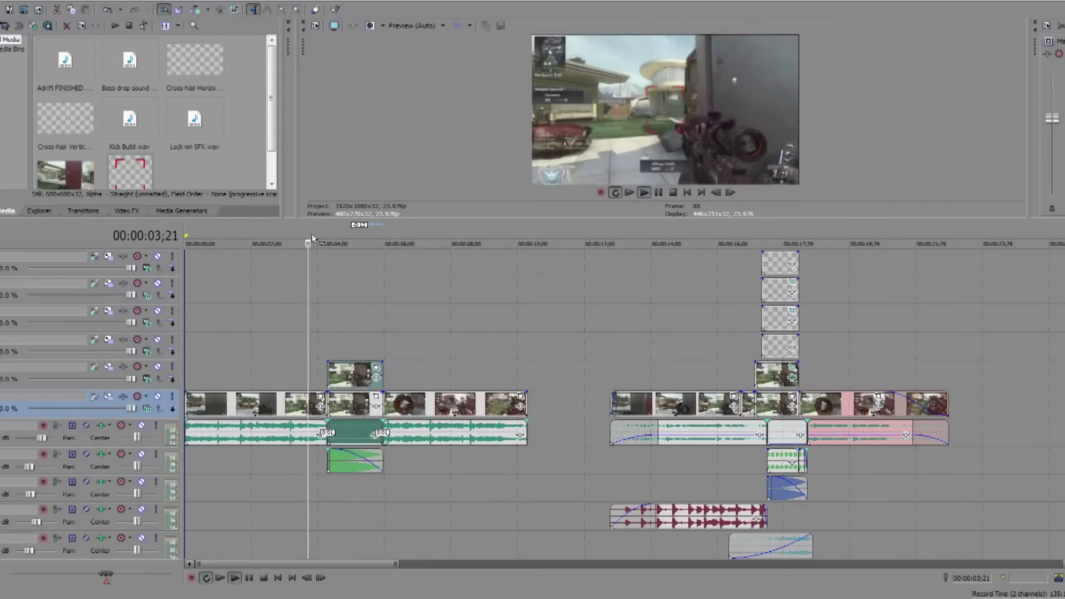
key(space)
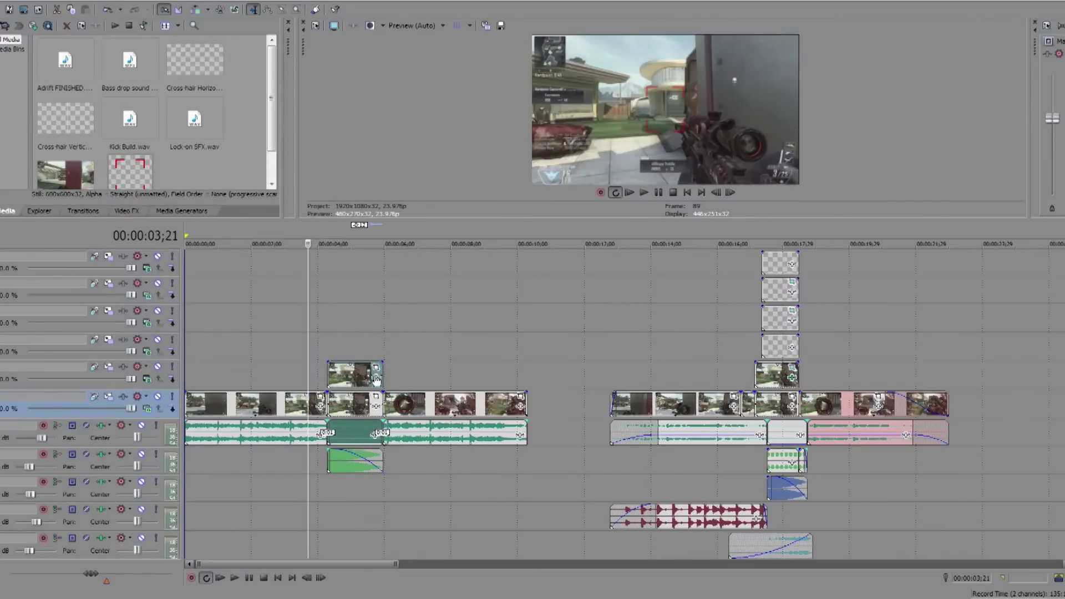
- Apply the Sony Invert effect to the duplicated slow-motion clip with a blend amount of 1.000
click(322, 237)
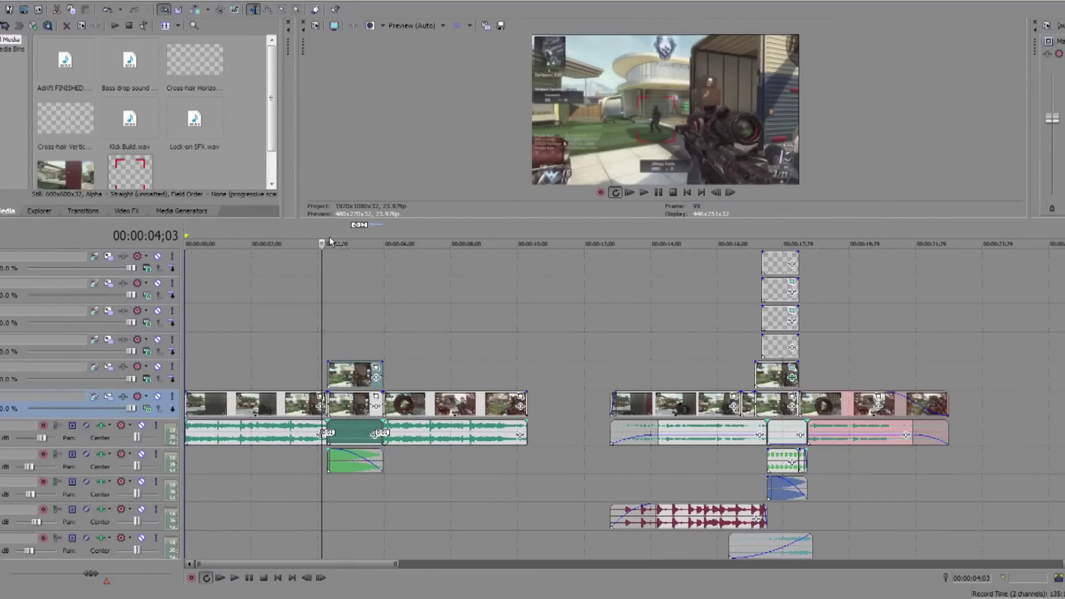
click(327, 236)
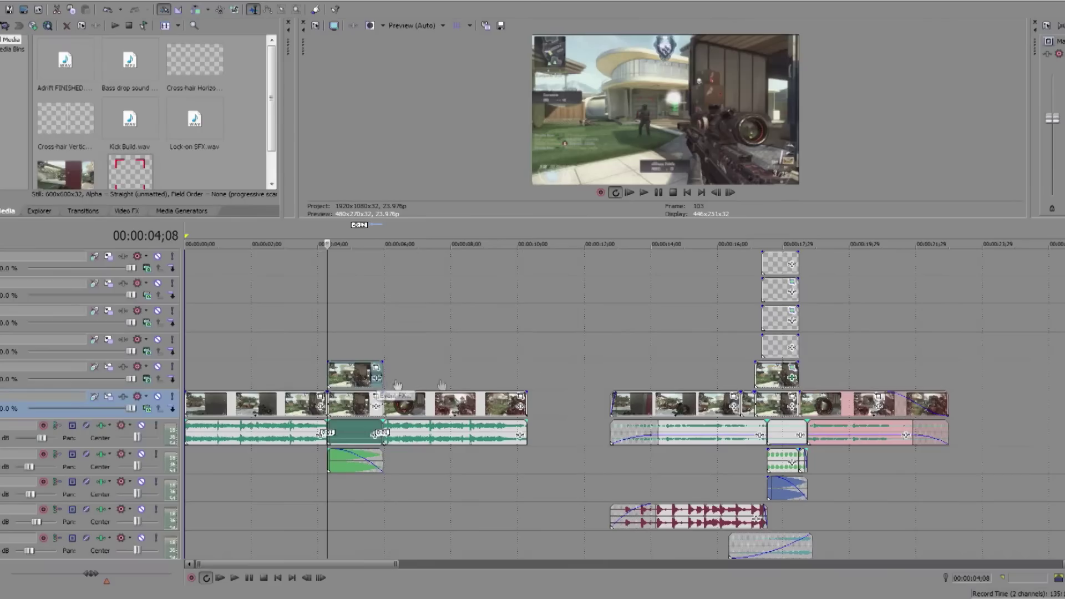
click(328, 281)
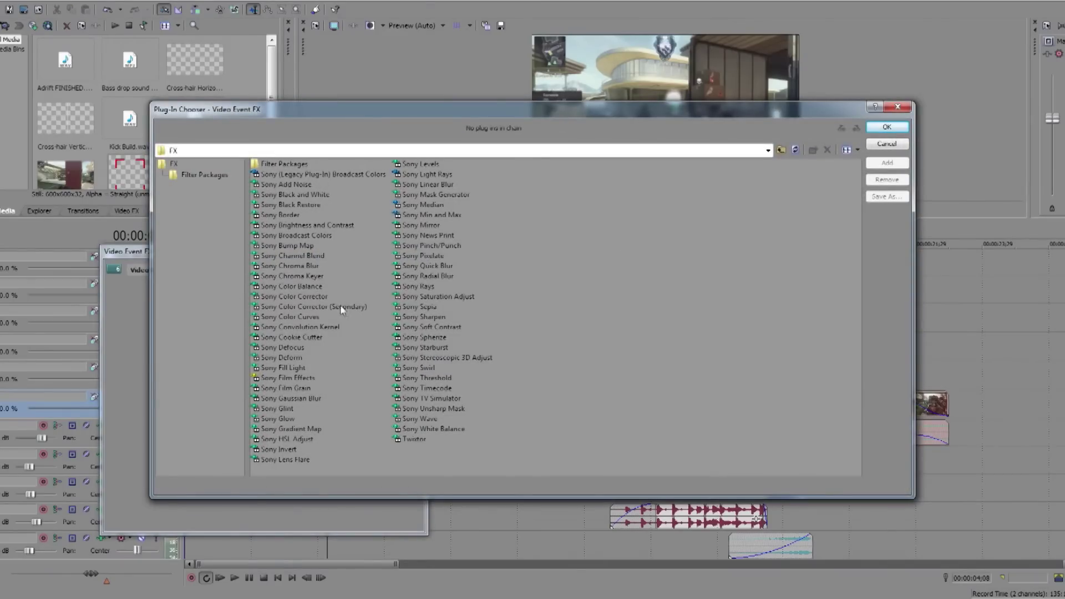
double_click(288, 449)
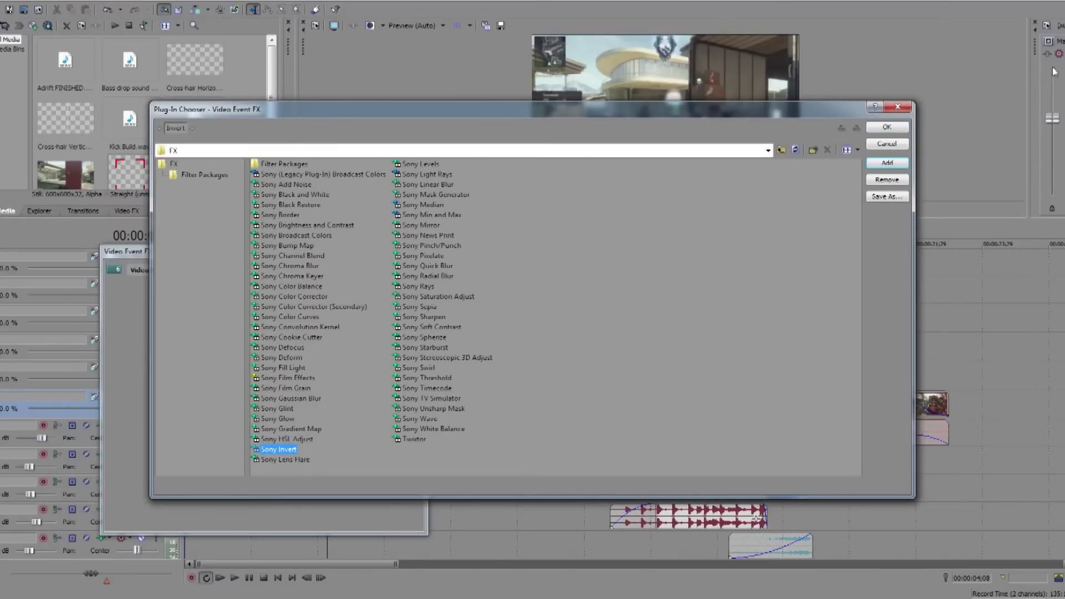
click(892, 131)
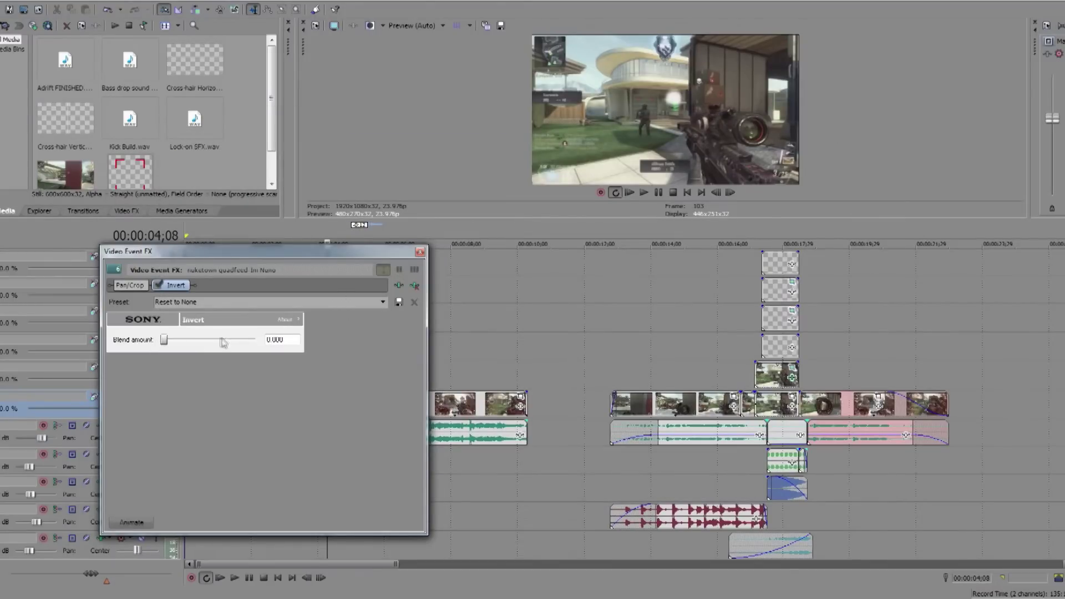
drag(164, 345, 463, 337)
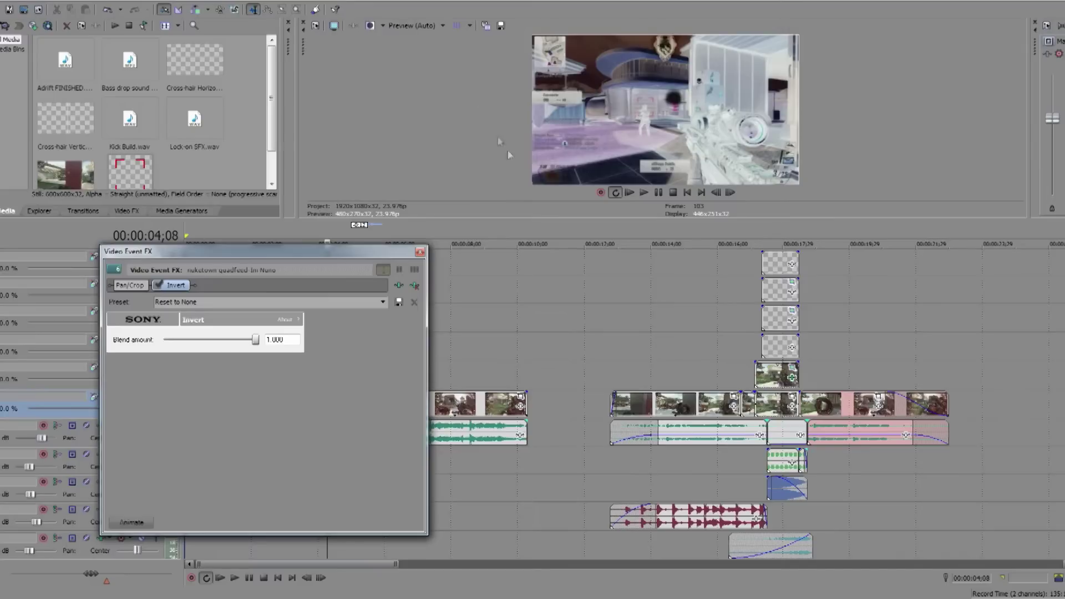
click(420, 252)
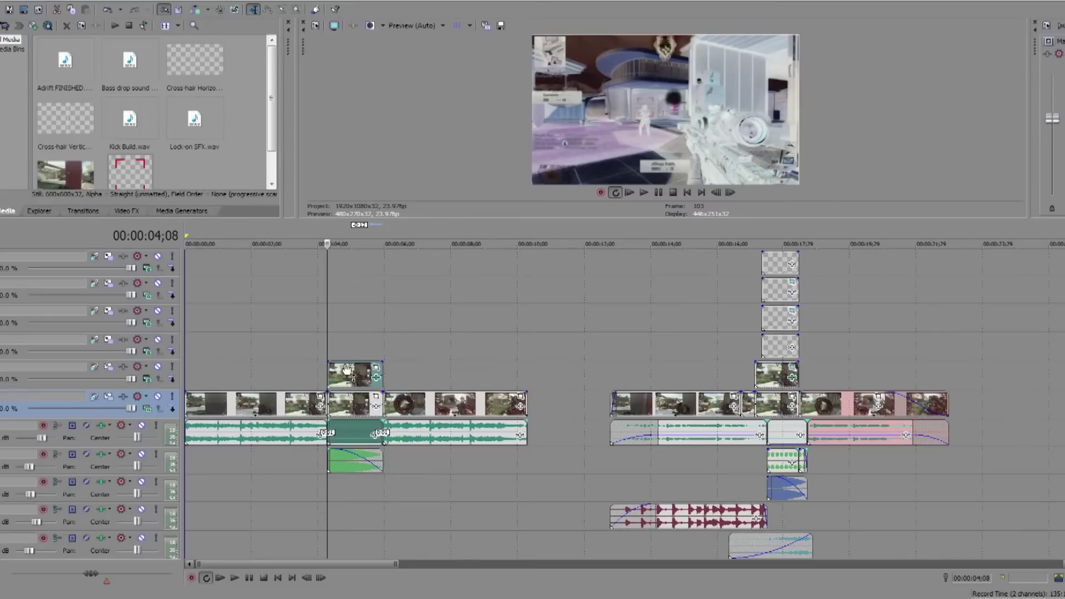
- Play the sequence repeatedly from 00:00:03;21 to check the switch to inverted colours
click(309, 239)
key(space)
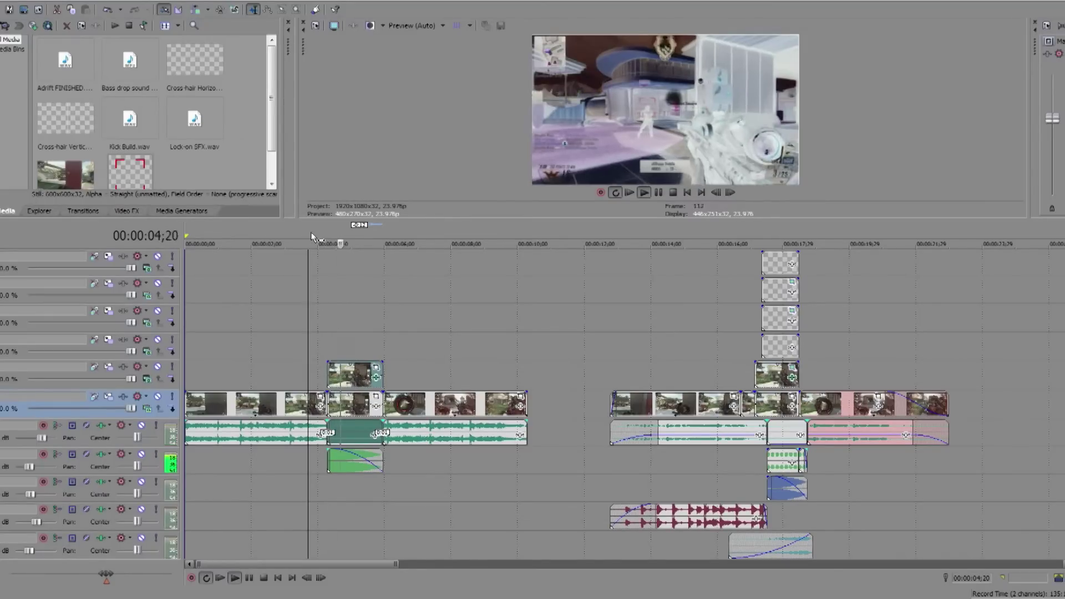
key(space)
key(space)
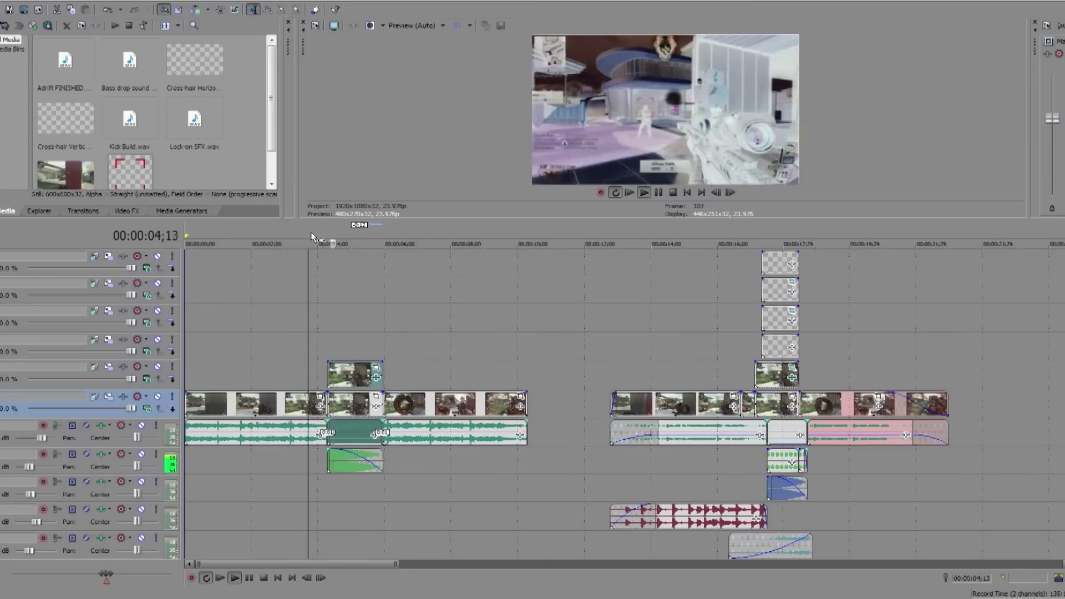
key(space)
key(space)
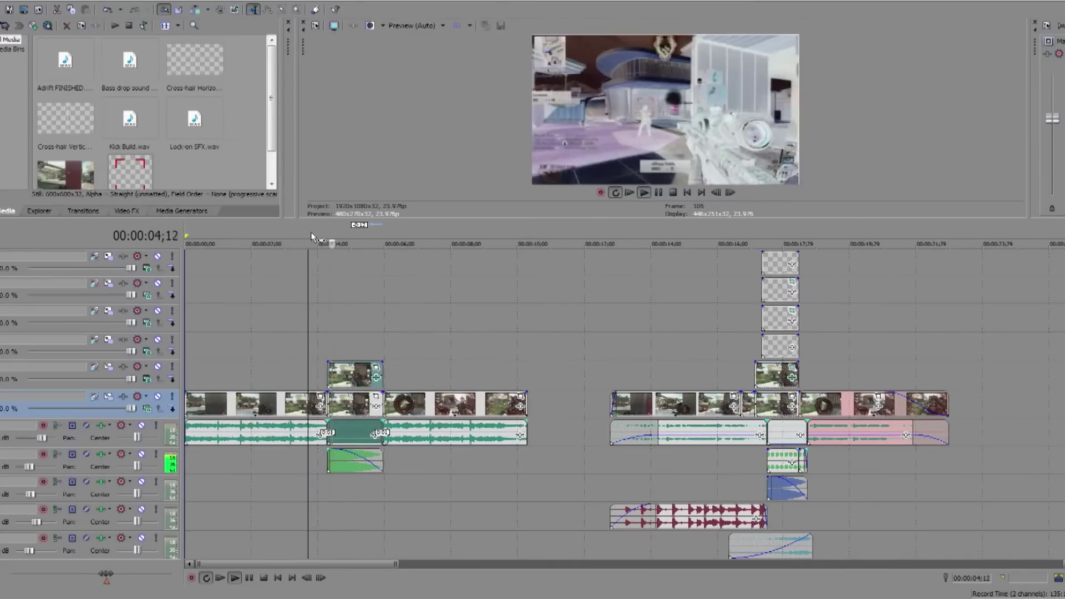
key(space)
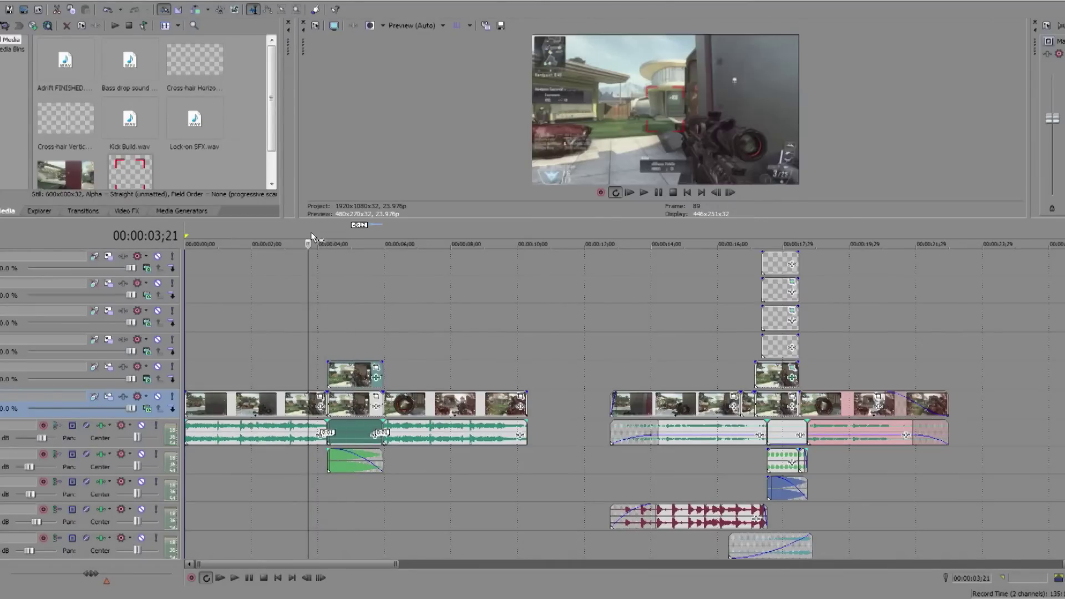
- Enable the mask in the duplicated clip's Pan/Crop and draw a thin closed strip along the frame's bottom edge on its first frame
click(376, 368)
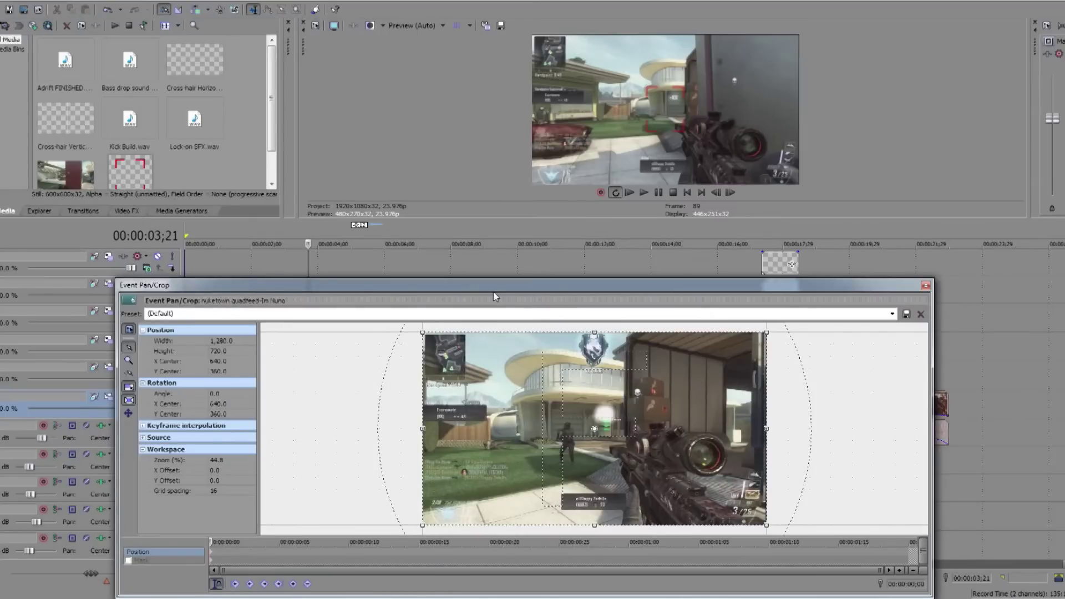
click(128, 561)
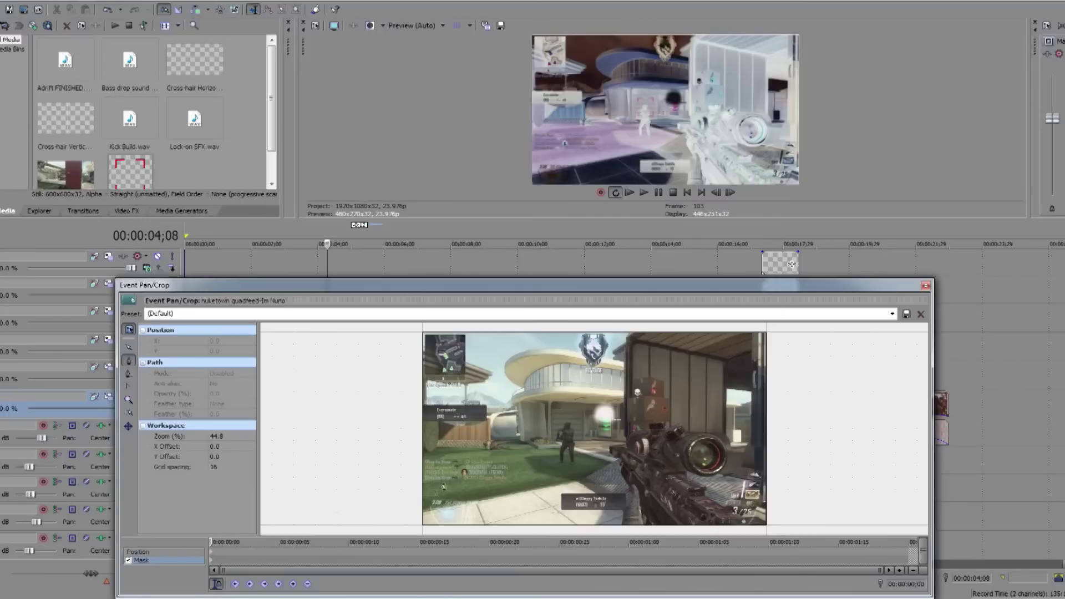
click(418, 530)
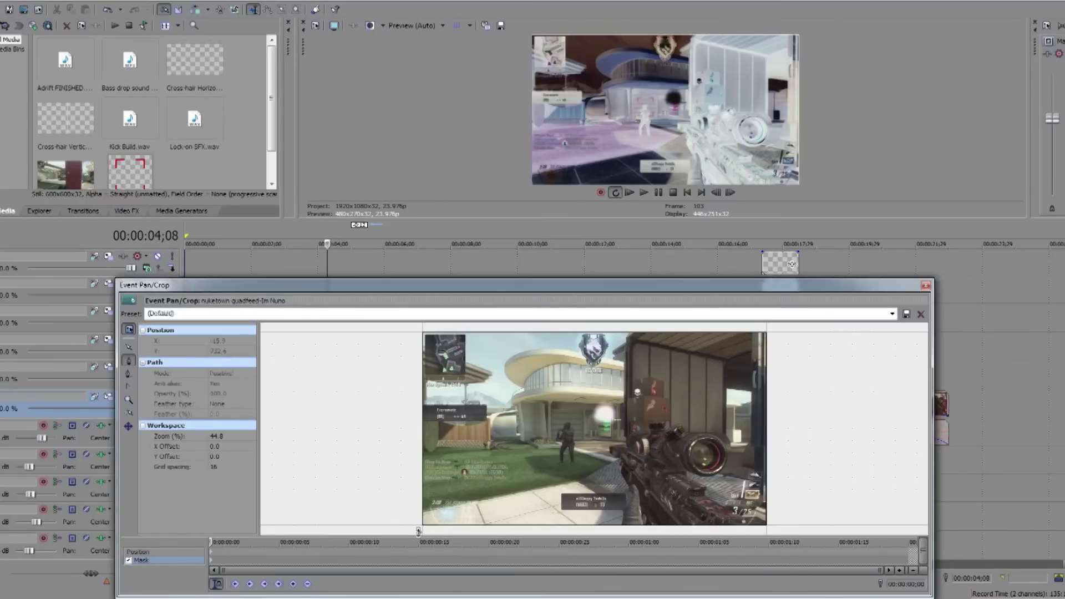
click(773, 528)
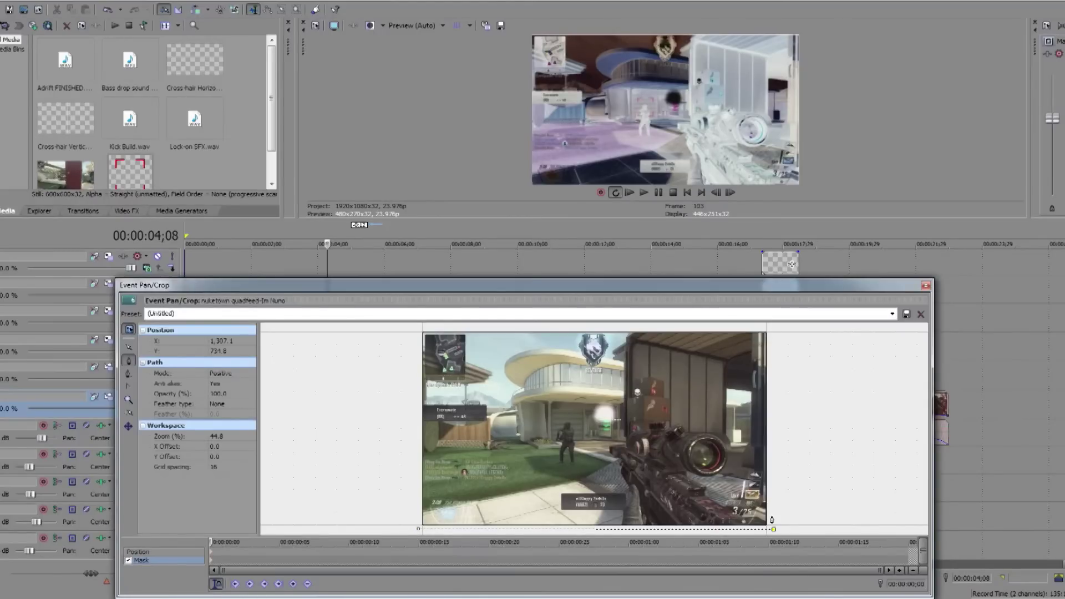
click(418, 514)
click(418, 529)
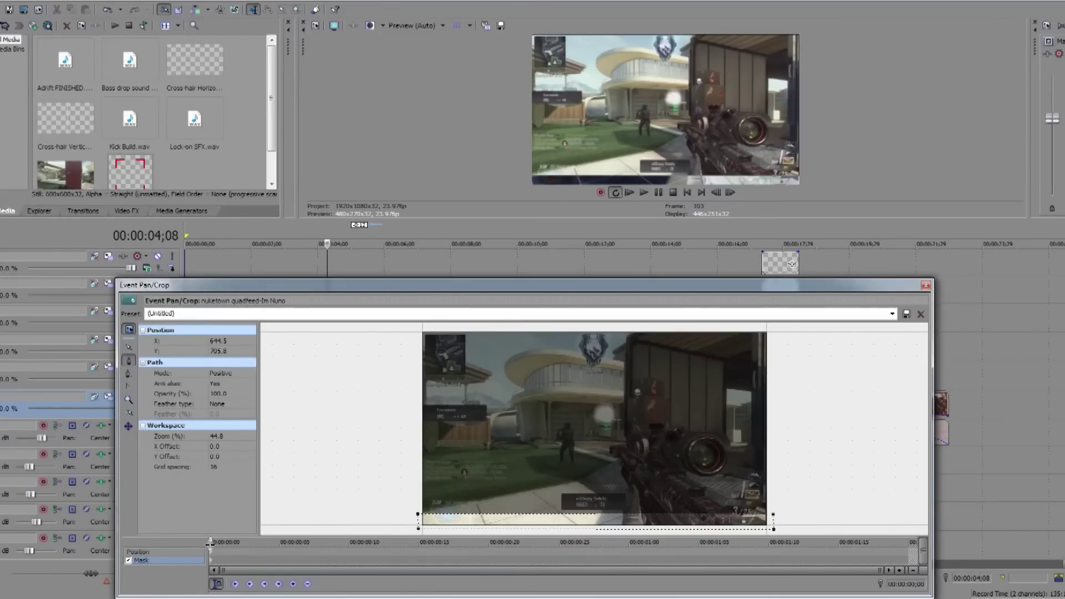
- At 00:00:04;10, draw a closed rectangular mask over about the bottom fifth of the inverted clip's frame
drag(210, 544, 224, 542)
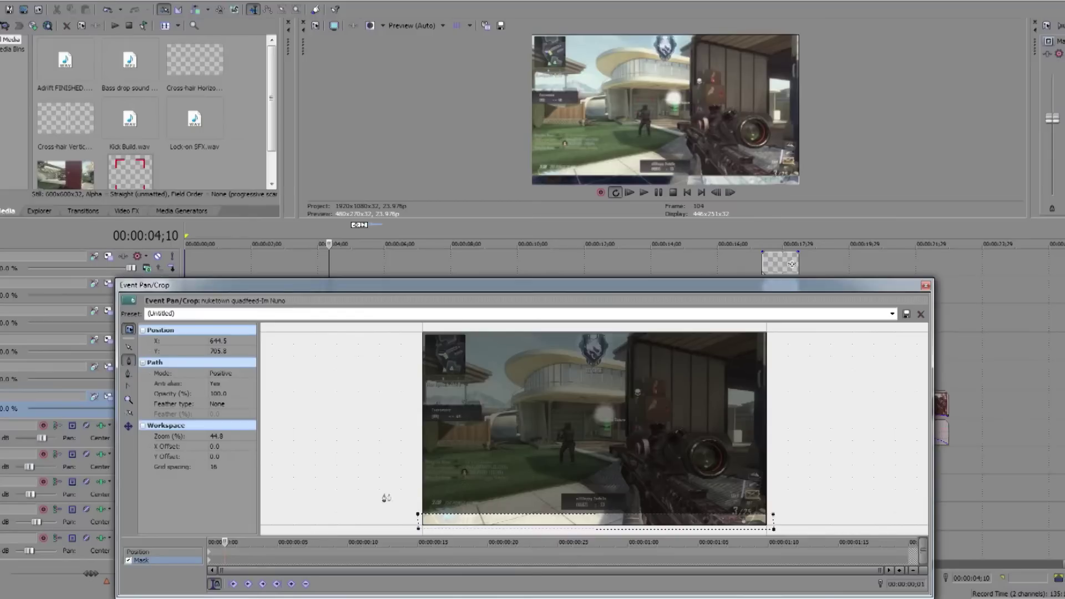
click(417, 488)
scroll(424, 498, down, 2)
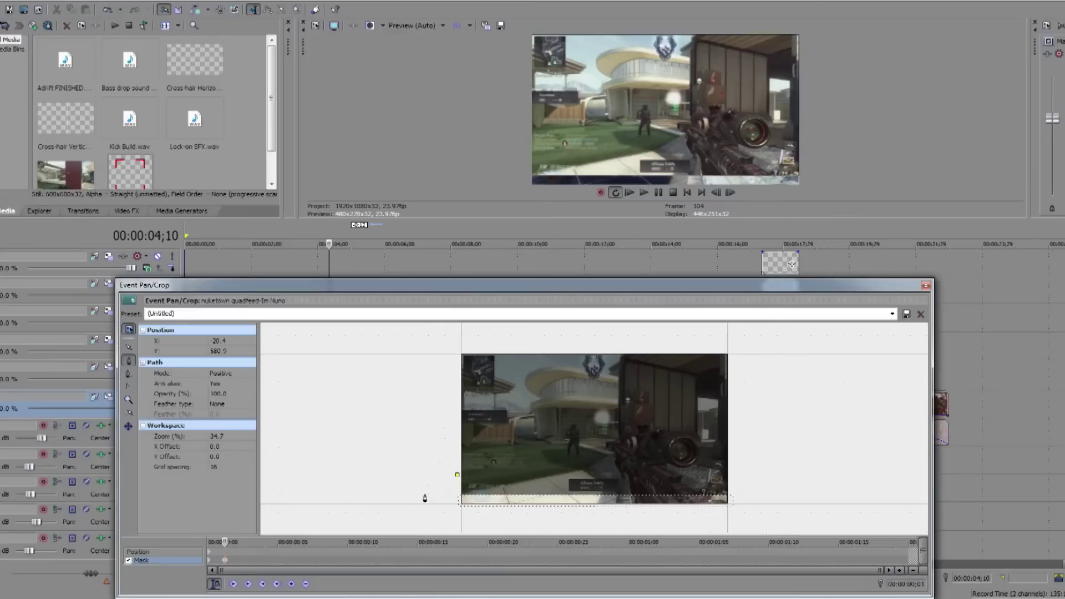
click(459, 511)
click(734, 512)
click(732, 476)
click(457, 476)
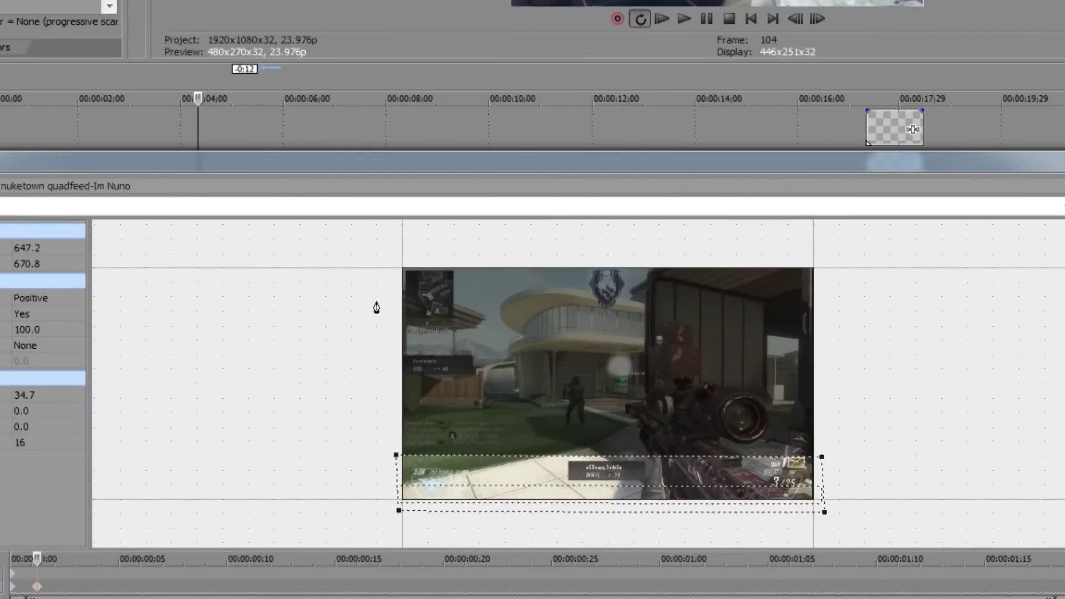
- At 00:00:04;12, draw a closed mask over slightly less than the lower half of the inverted clip's frame
click(400, 455)
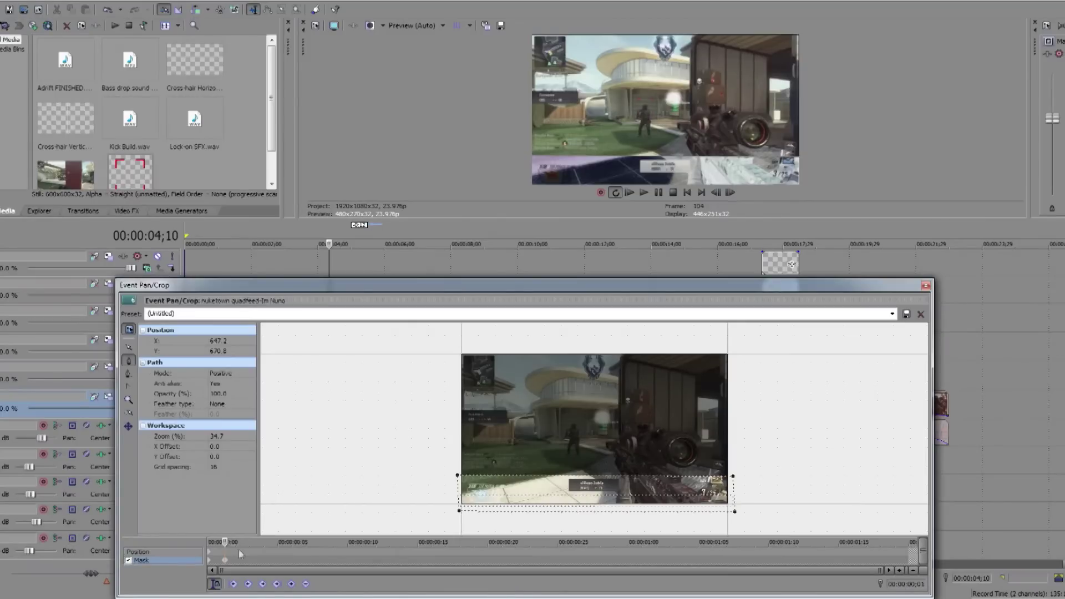
drag(237, 542, 245, 543)
click(453, 439)
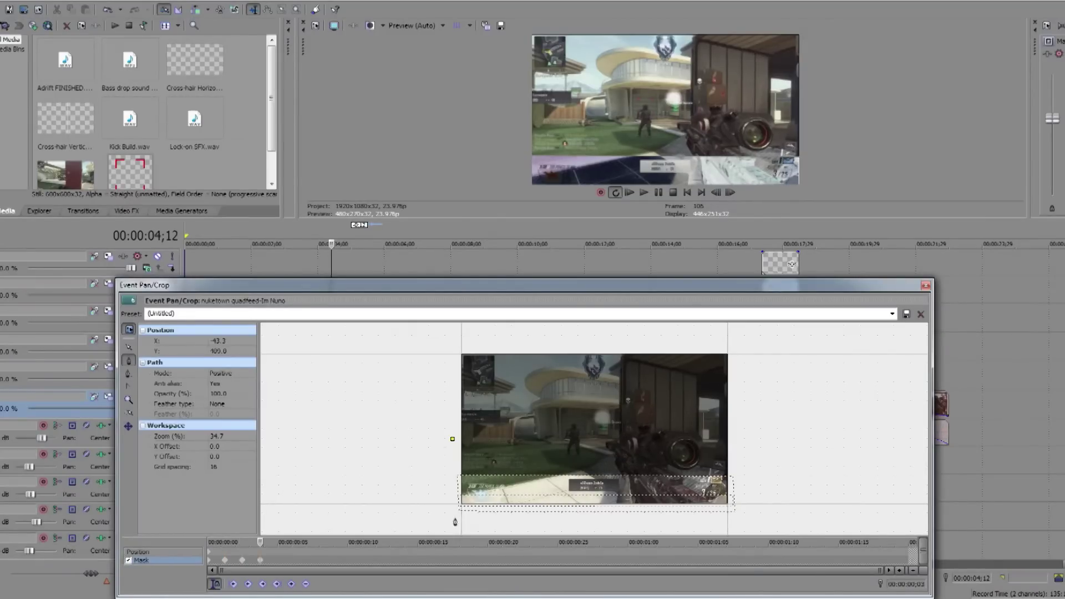
click(454, 516)
click(733, 519)
click(452, 439)
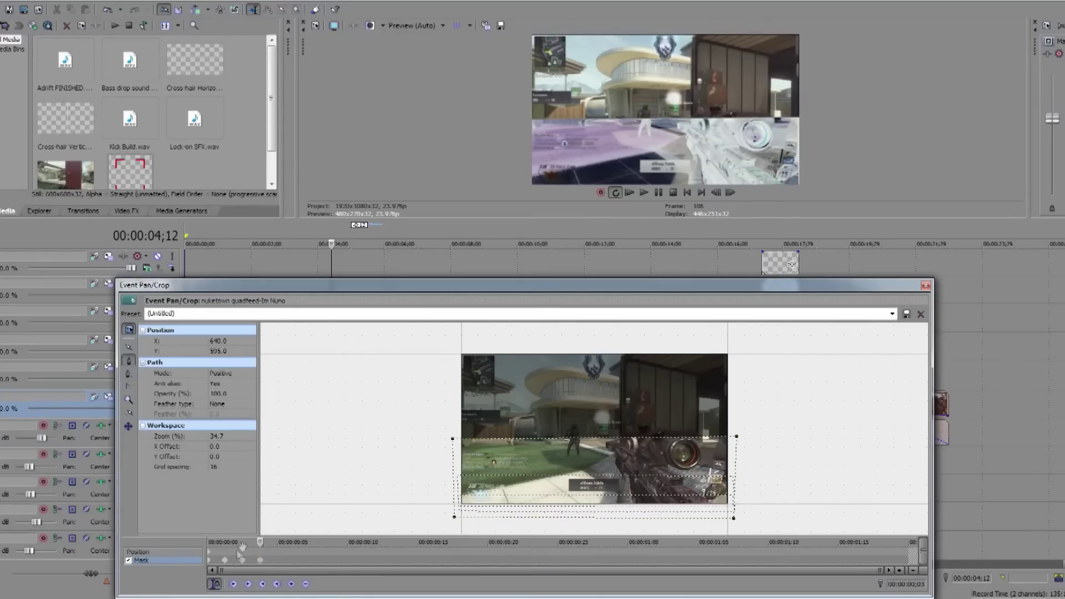
- At 00:00:04;13, draw a closed mask over about the lower three quarters of the inverted clip's frame
key(Right)
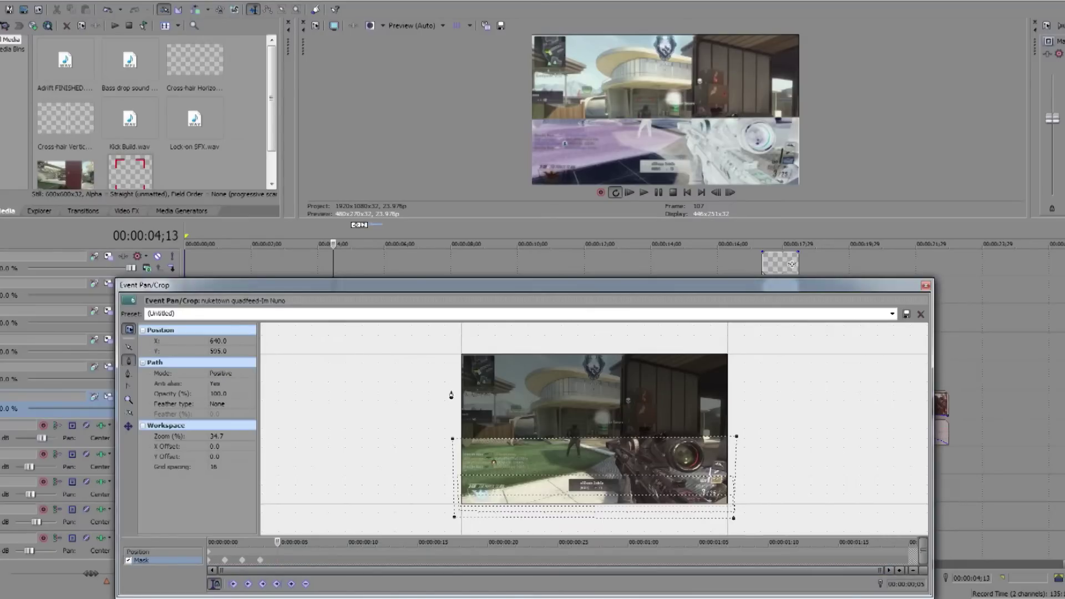
click(451, 391)
click(451, 522)
click(737, 525)
click(732, 393)
click(451, 392)
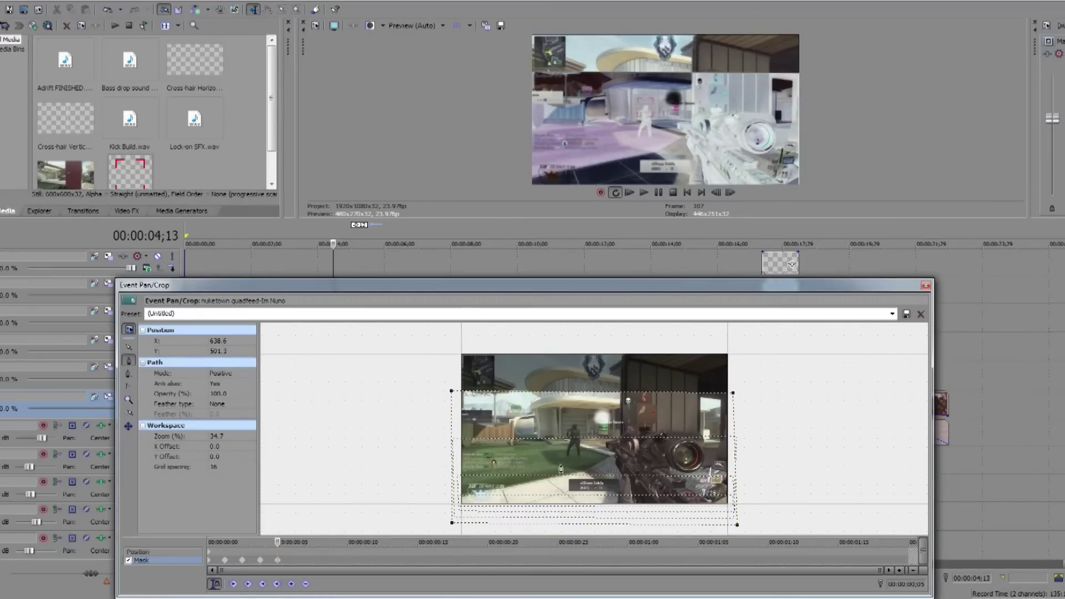
click(446, 347)
click(444, 531)
click(755, 530)
click(741, 340)
key(ctrl+z)
key(ctrl+z)
key(ctrl+z)
key(ctrl+z)
key(ctrl+z)
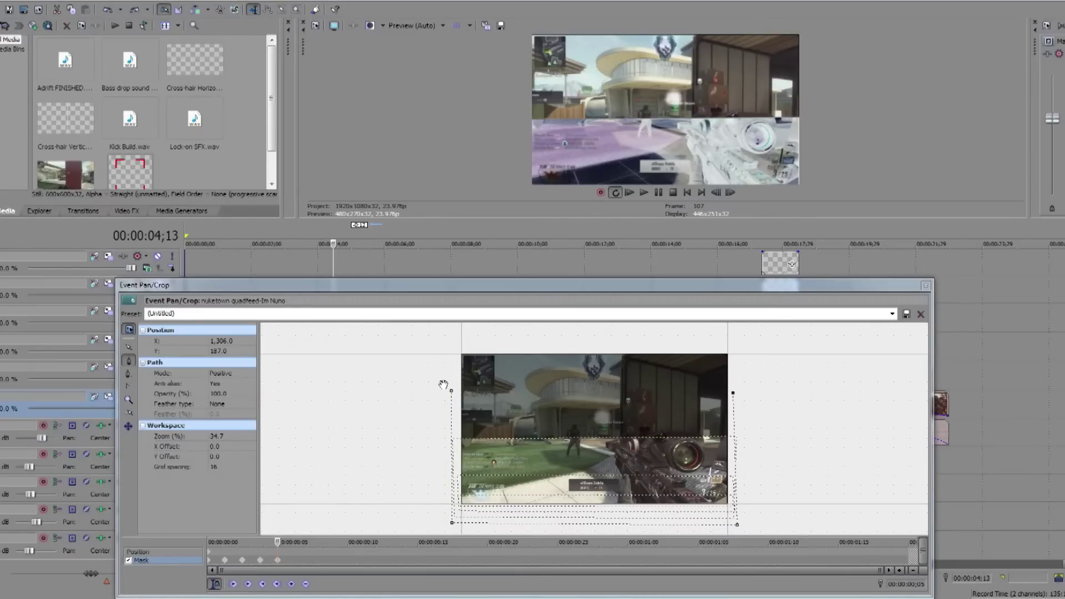
click(452, 394)
click(451, 393)
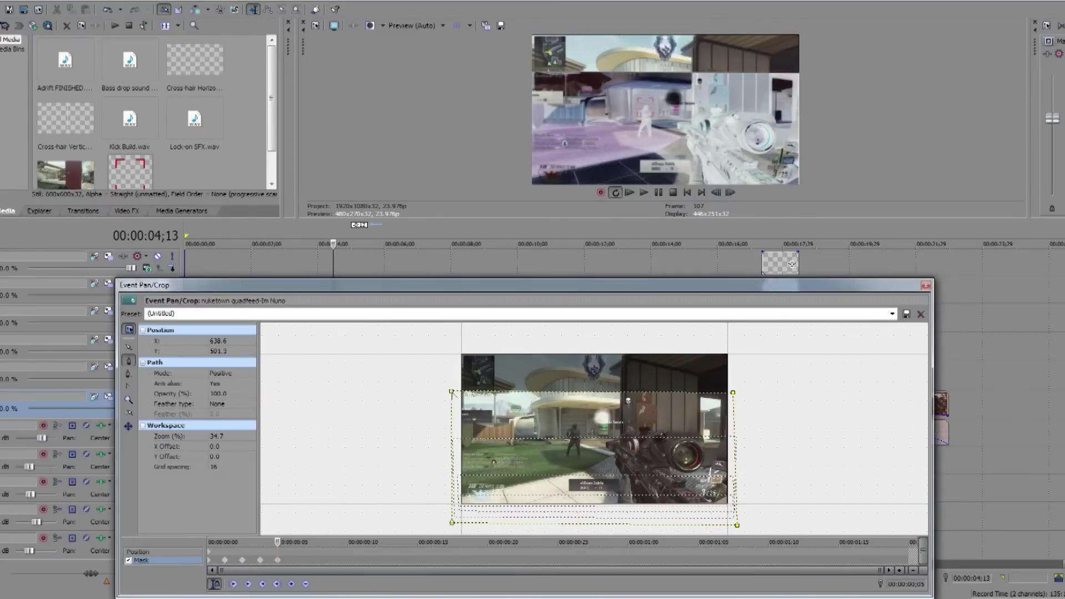
- At 00:00:04;15, draw a closed mask around the inverted clip's entire frame and close its Pan/Crop settings
drag(278, 542, 290, 542)
click(447, 351)
click(445, 523)
click(753, 523)
click(737, 332)
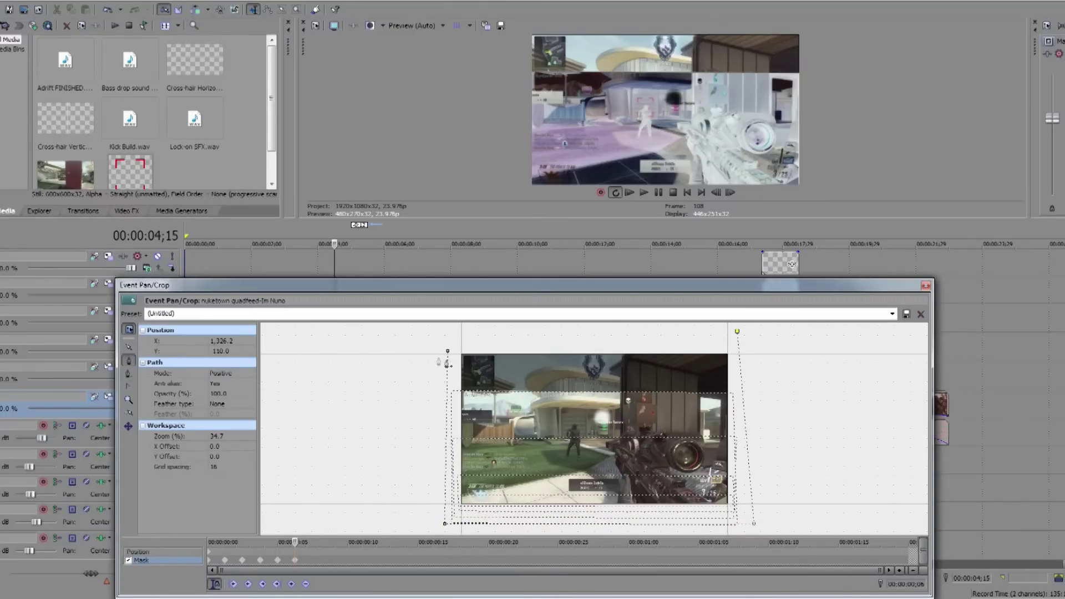
click(447, 351)
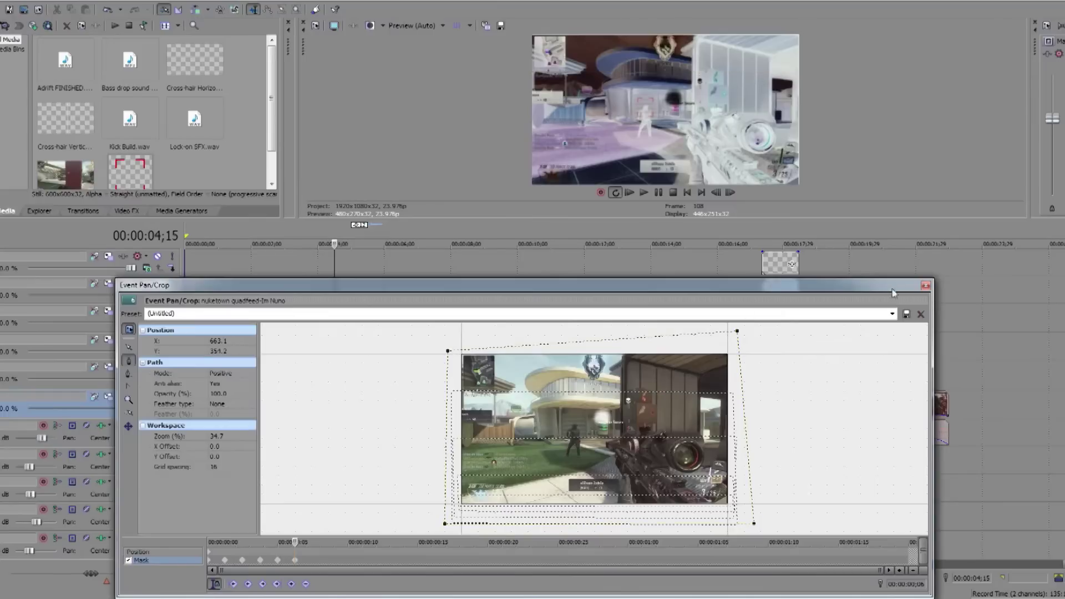
click(925, 285)
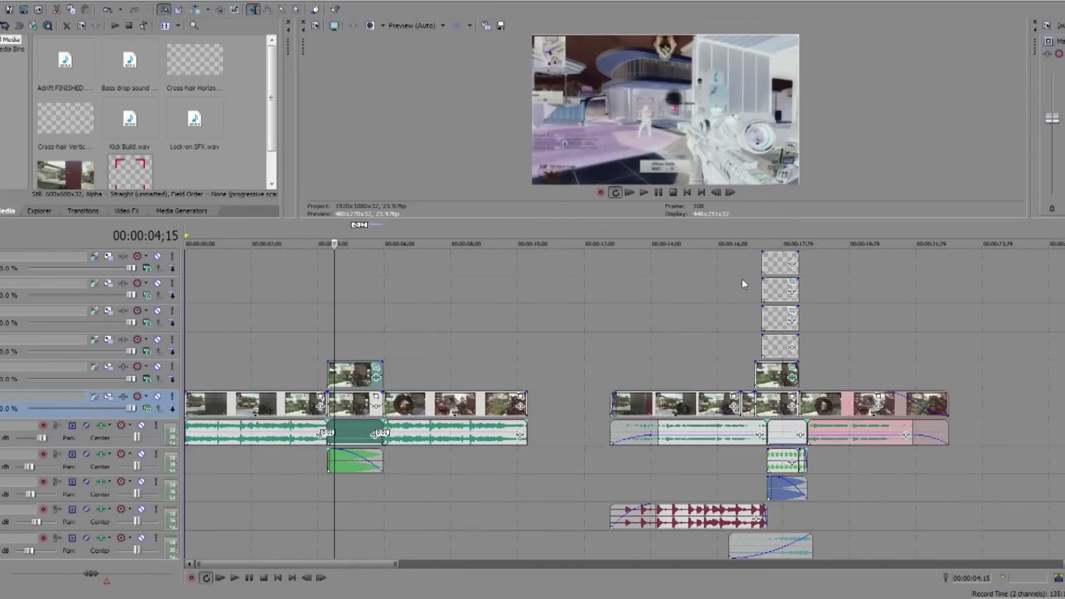
- Step frame by frame from 00:00:04;01 to 00:00:04;15 to check the upward mask reveal
click(314, 231)
click(735, 192)
click(734, 192)
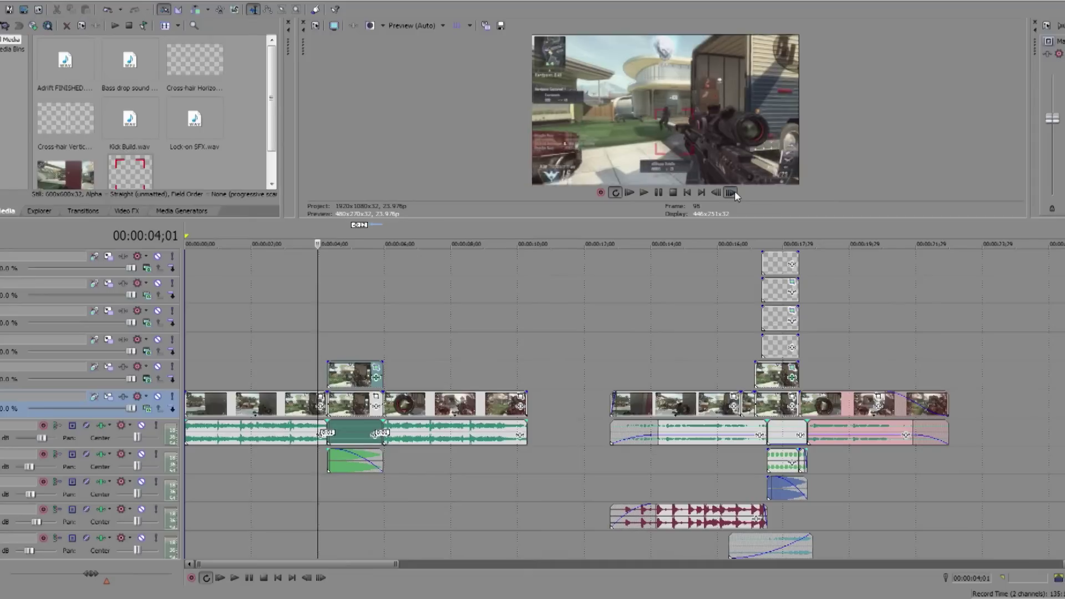
click(734, 192)
click(734, 192)
click(734, 192)
click(735, 192)
click(734, 192)
click(735, 192)
click(730, 192)
click(730, 192)
click(730, 192)
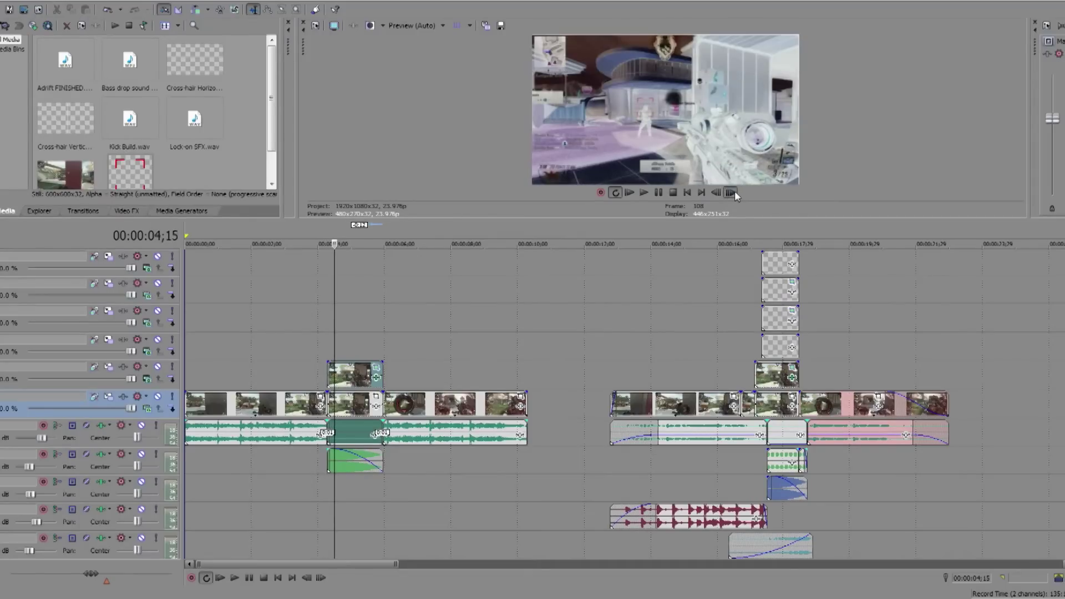
- Play back the inverted-colour reveal several times from 00:00:03;21
click(308, 231)
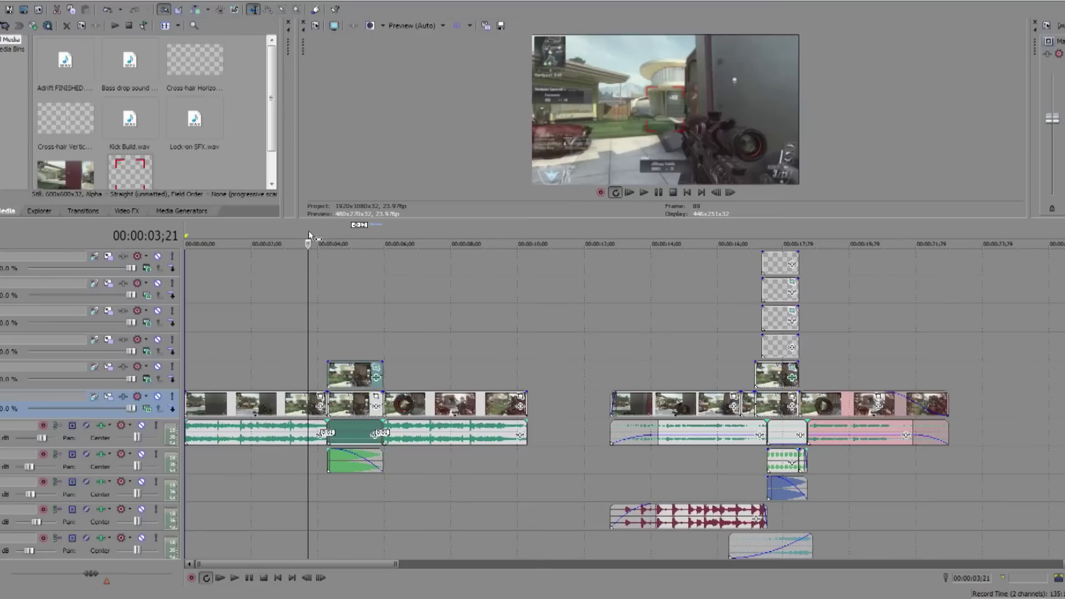
key(space)
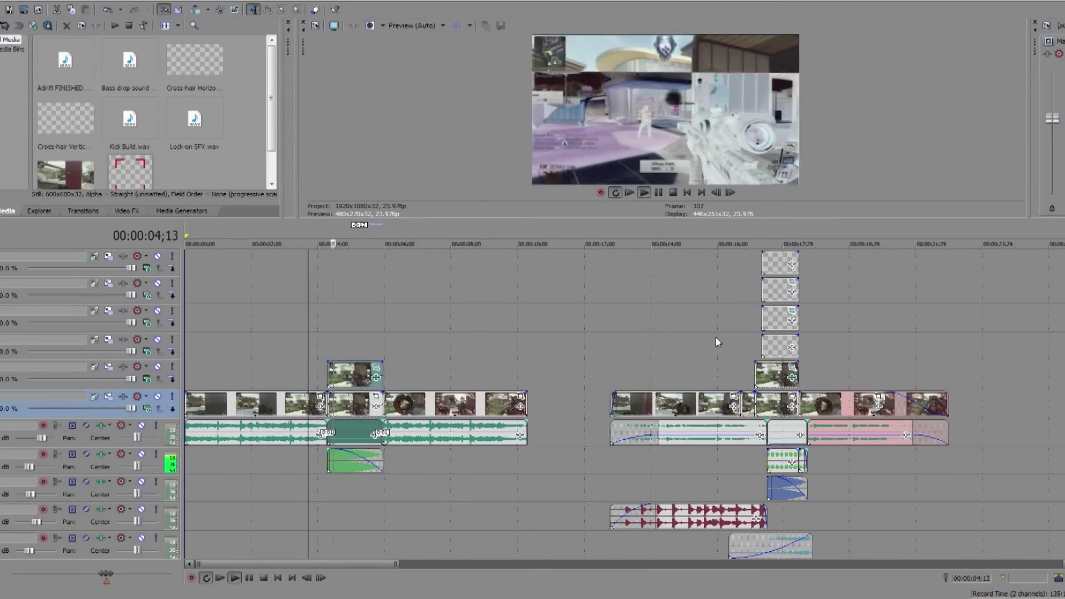
key(space)
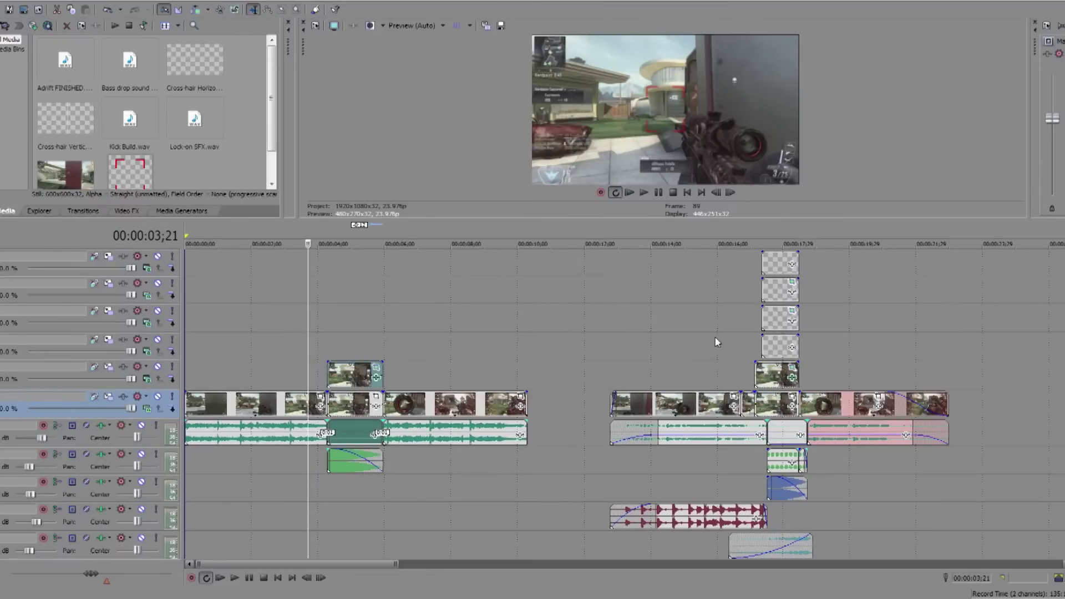
key(space)
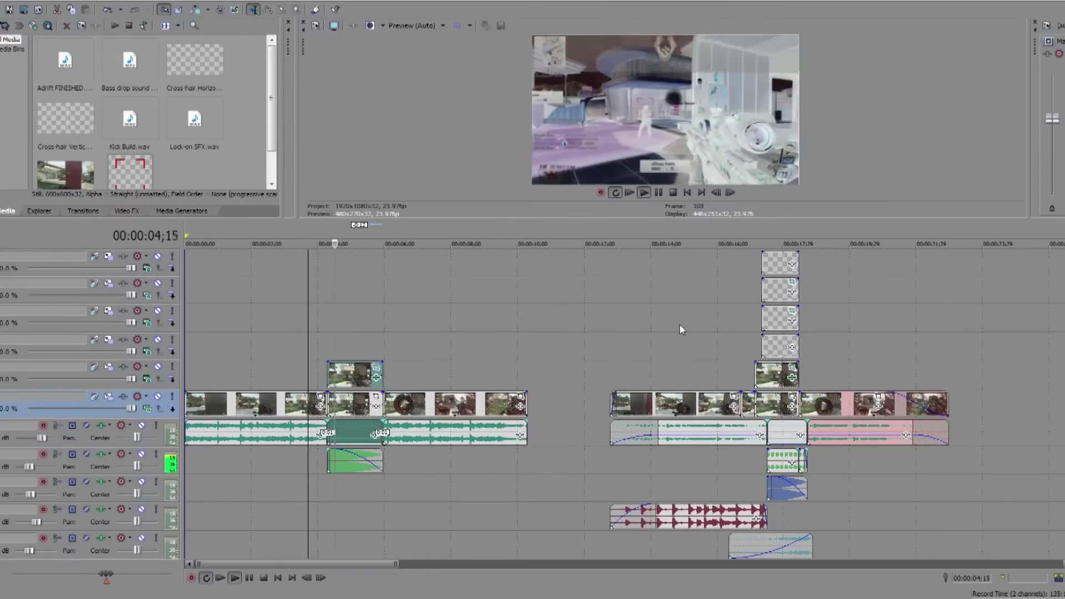
key(space)
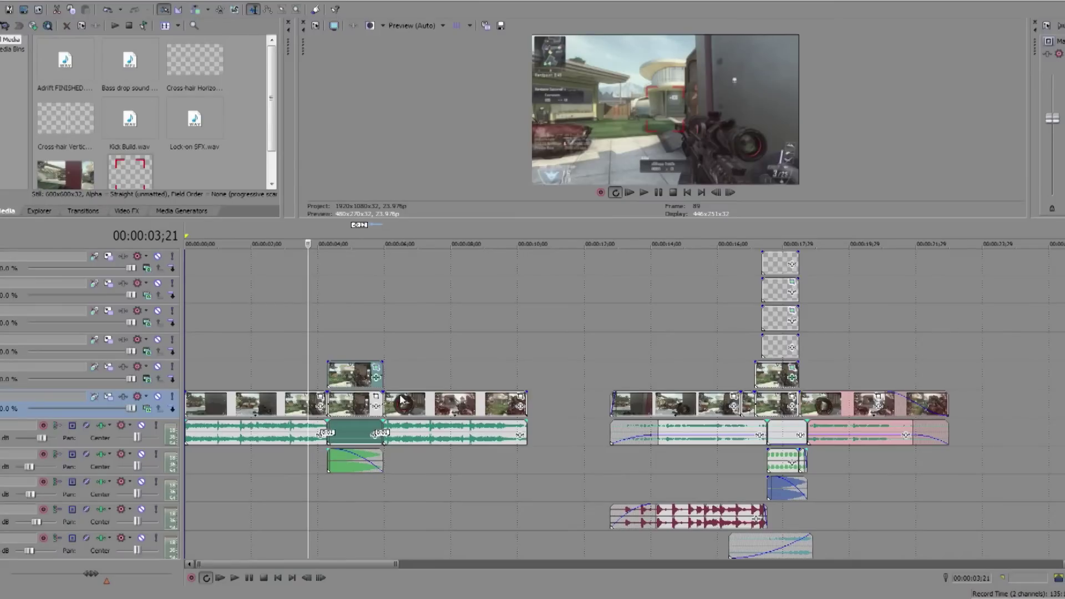
key(space)
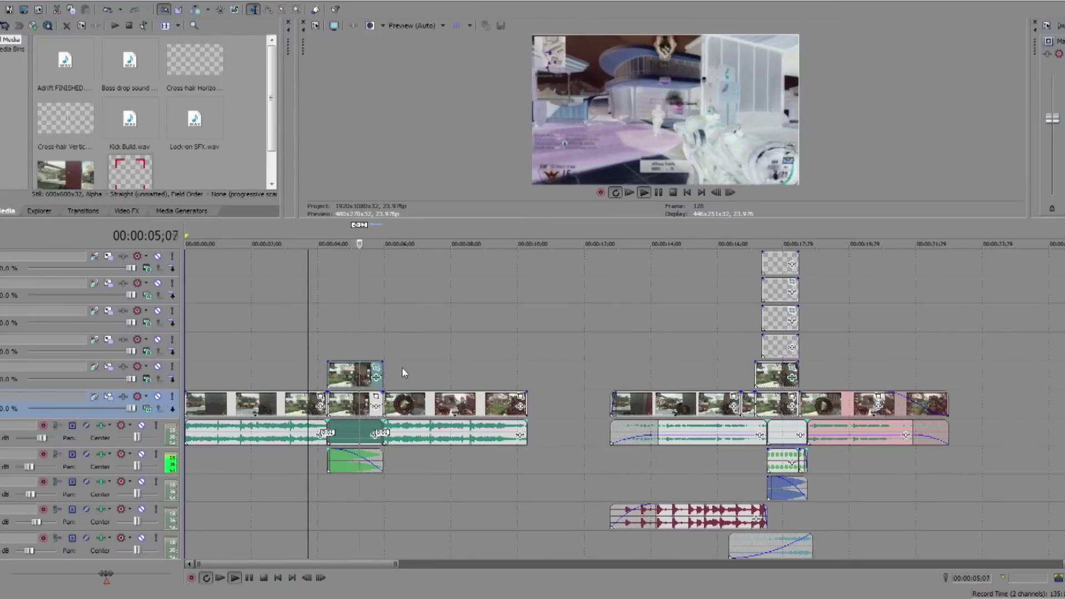
key(space)
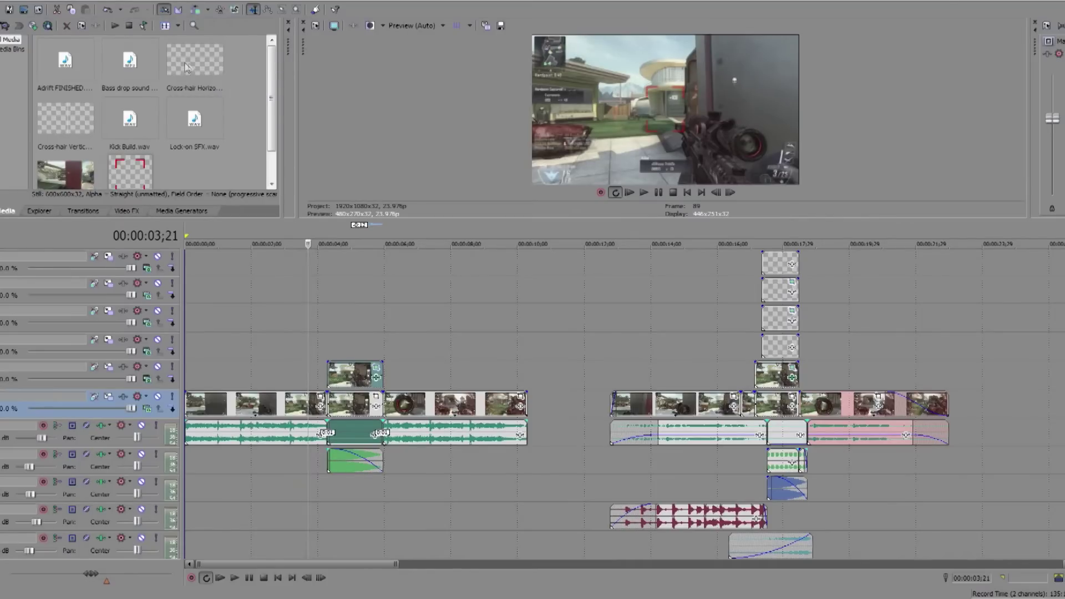
- Add the Cross-hair Horizontal image to the track above the inverted clip and trim it to that clip's length
drag(198, 65, 335, 339)
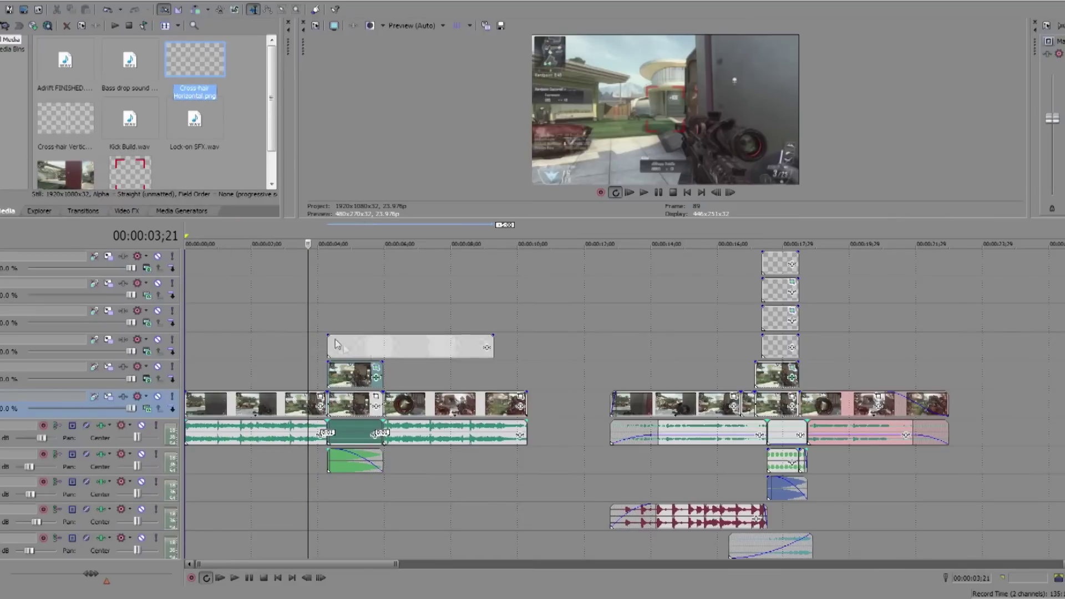
drag(491, 339, 382, 347)
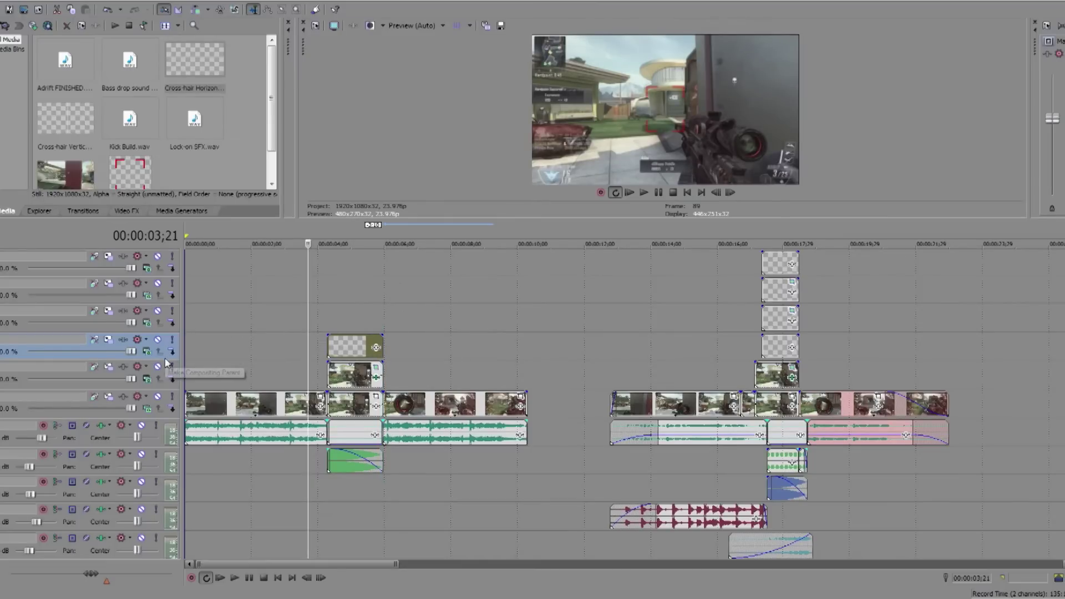
drag(166, 360, 165, 362)
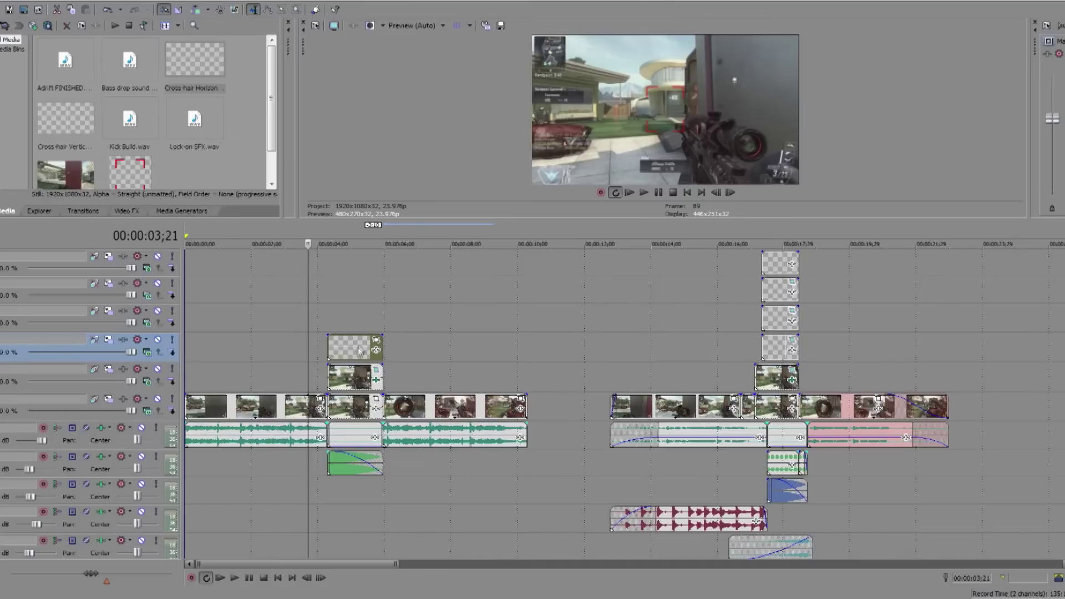
- Keyframe the horizontal cross-hair's Pan/Crop at X center about 2,034, with Y center about 1,029 at 00:00:04;08 and about 517 at 00:00:04;15
click(324, 238)
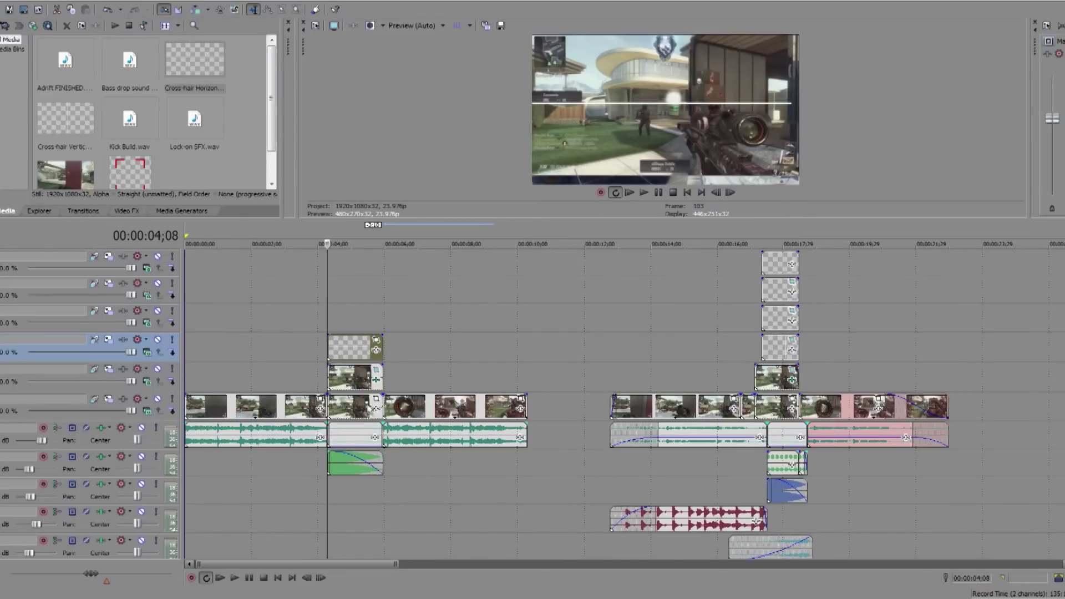
click(376, 339)
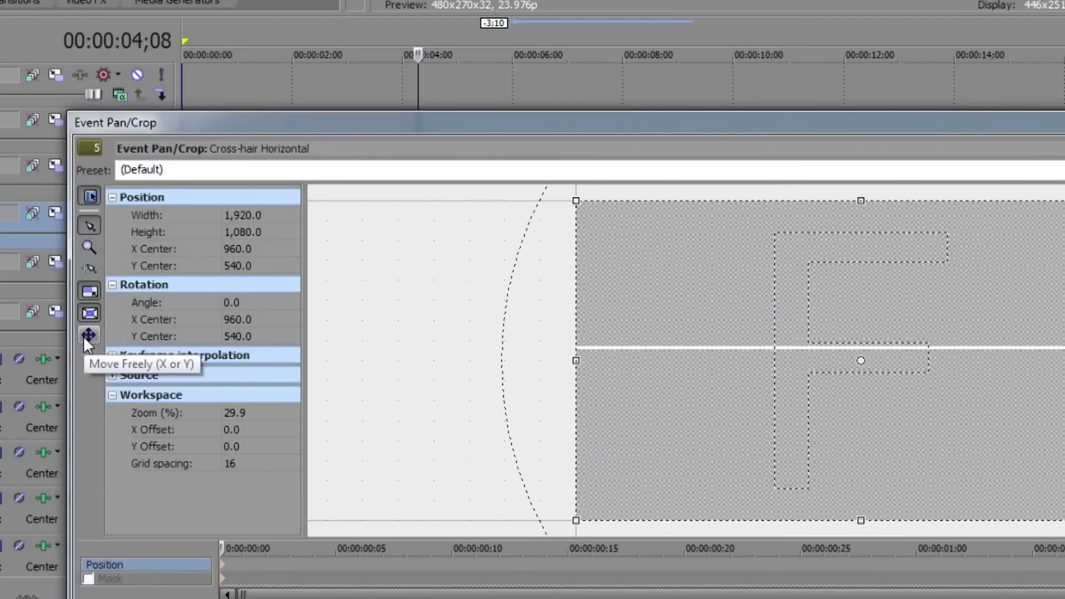
click(85, 336)
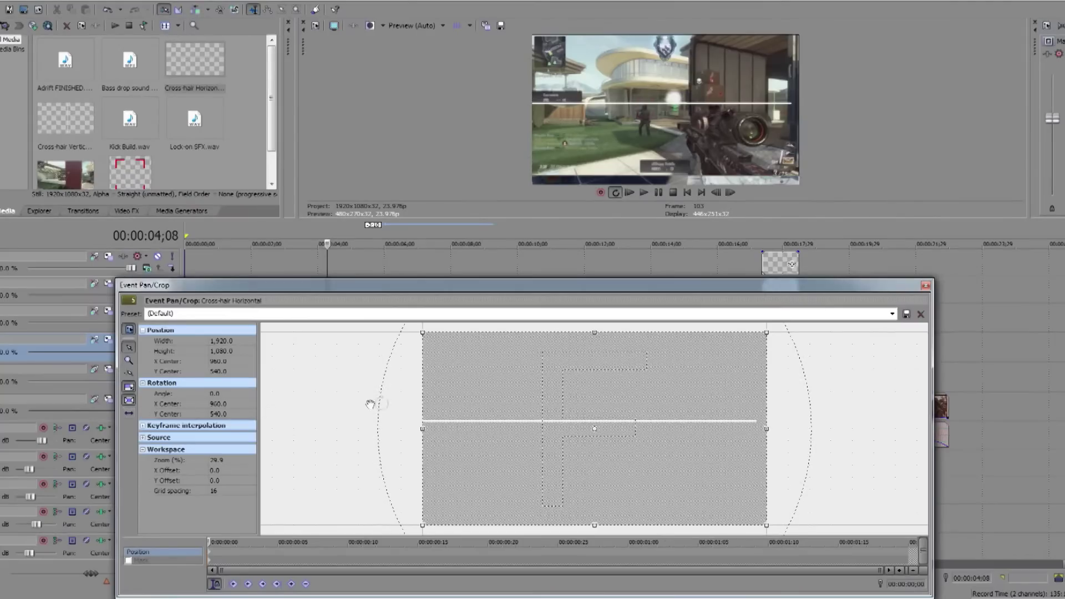
drag(471, 397, 663, 395)
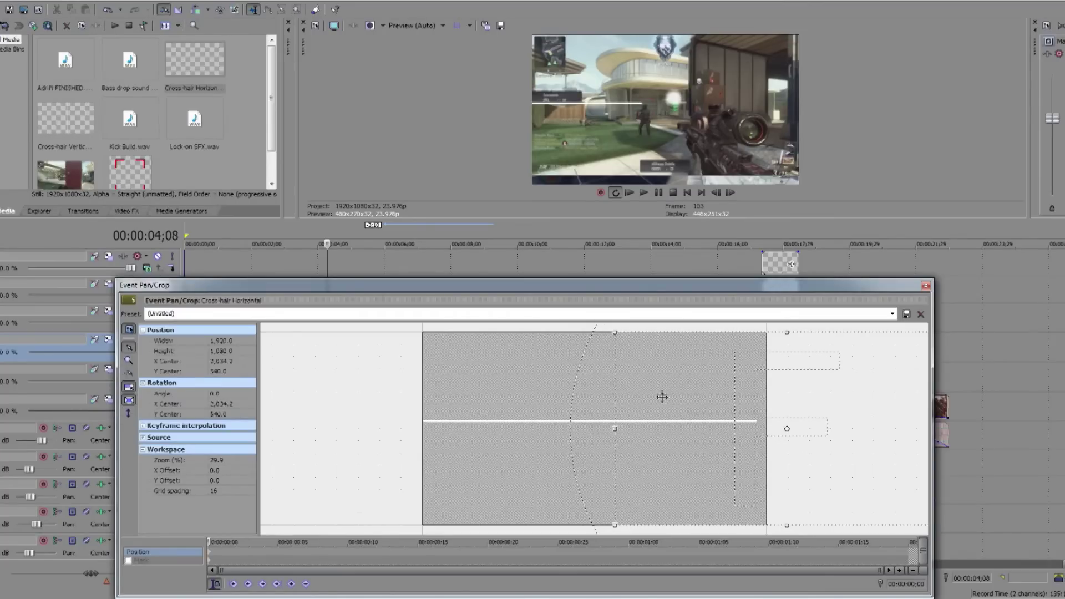
drag(658, 380, 672, 467)
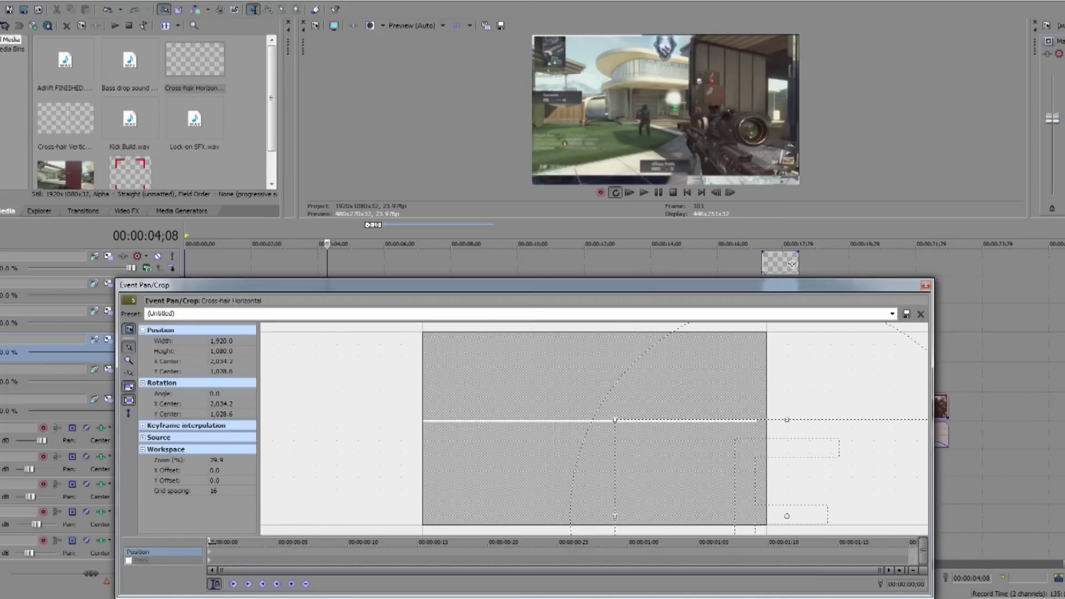
key(Right)
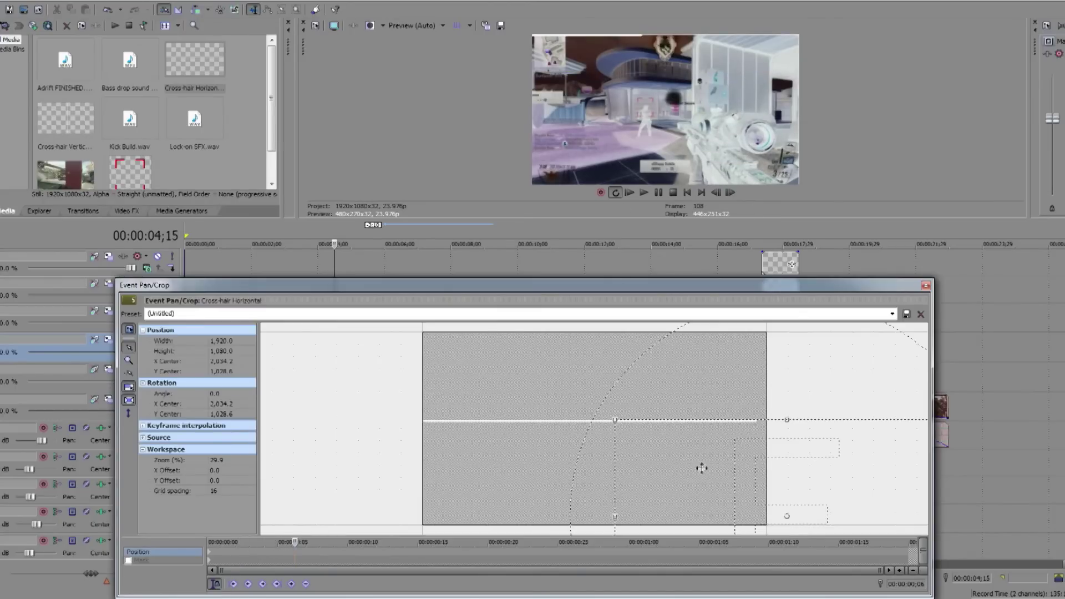
drag(701, 472, 704, 381)
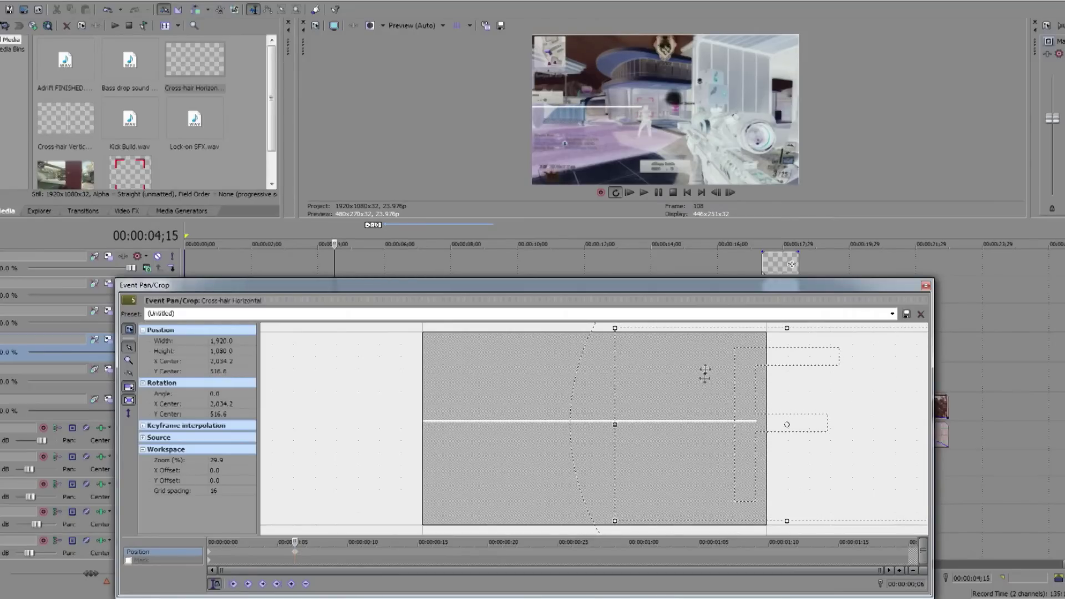
- Enlarge the video preview area and trim the horizontal cross-hair clip to end at 00:00:05;21
drag(680, 221, 686, 287)
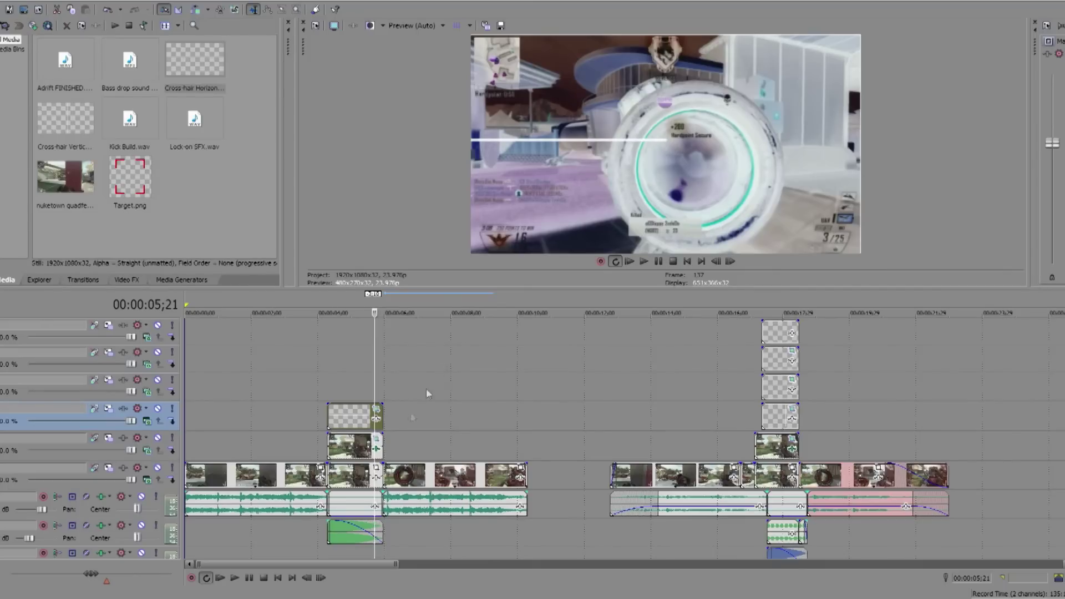
scroll(426, 388, up, 5)
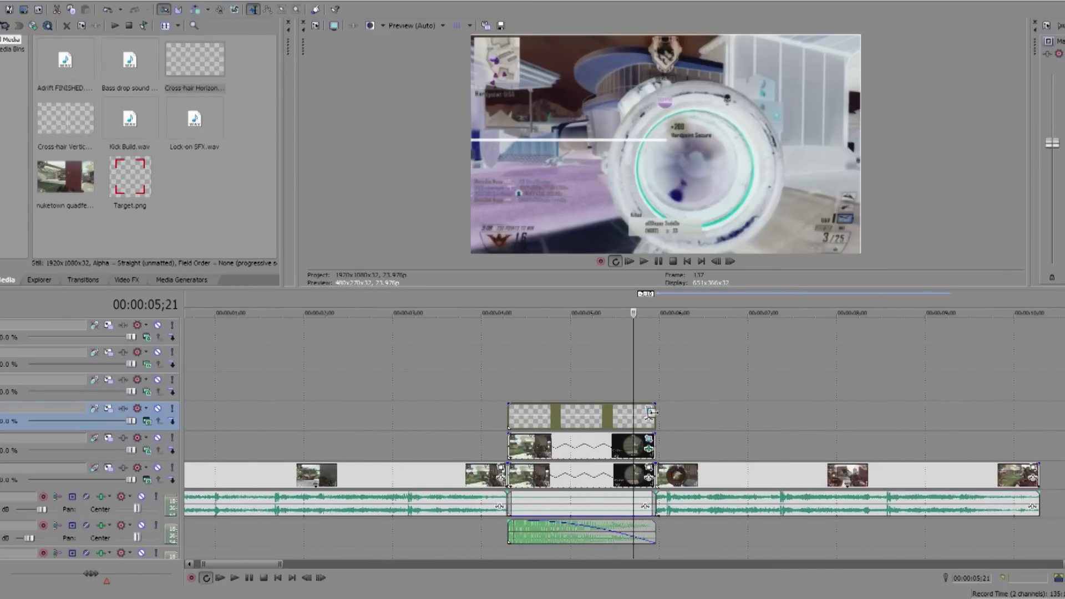
drag(652, 413, 633, 413)
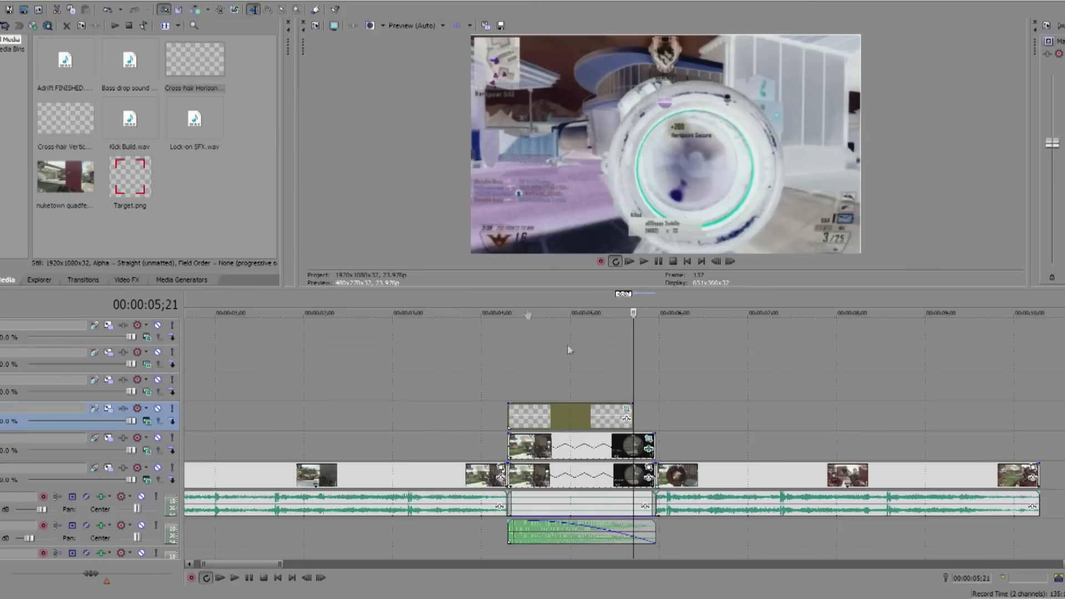
- Play back the single horizontal cross-hair line's animation from 00:00:03;26
click(471, 301)
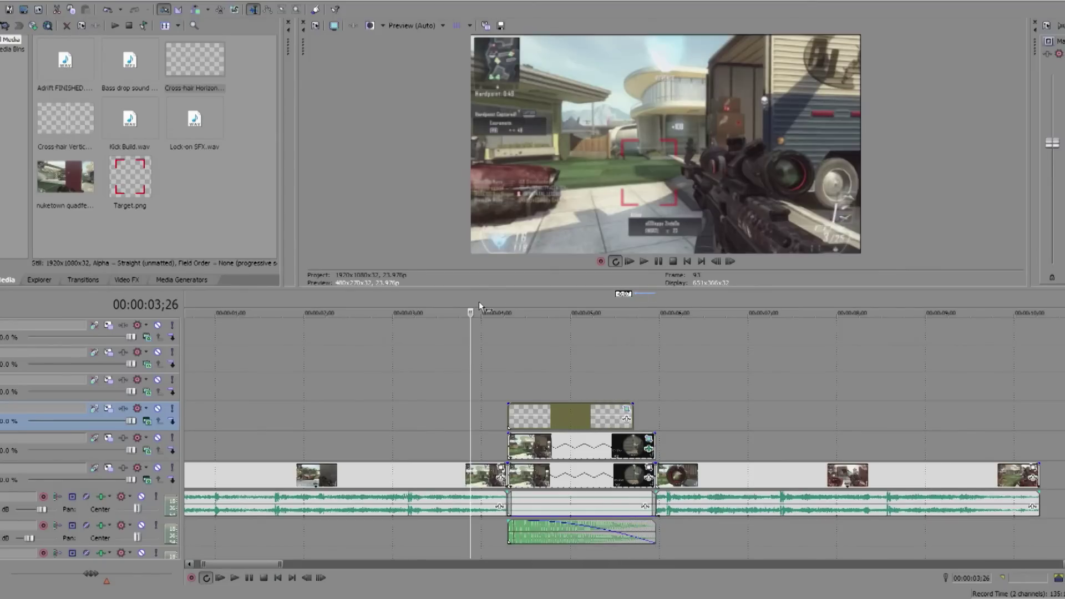
key(space)
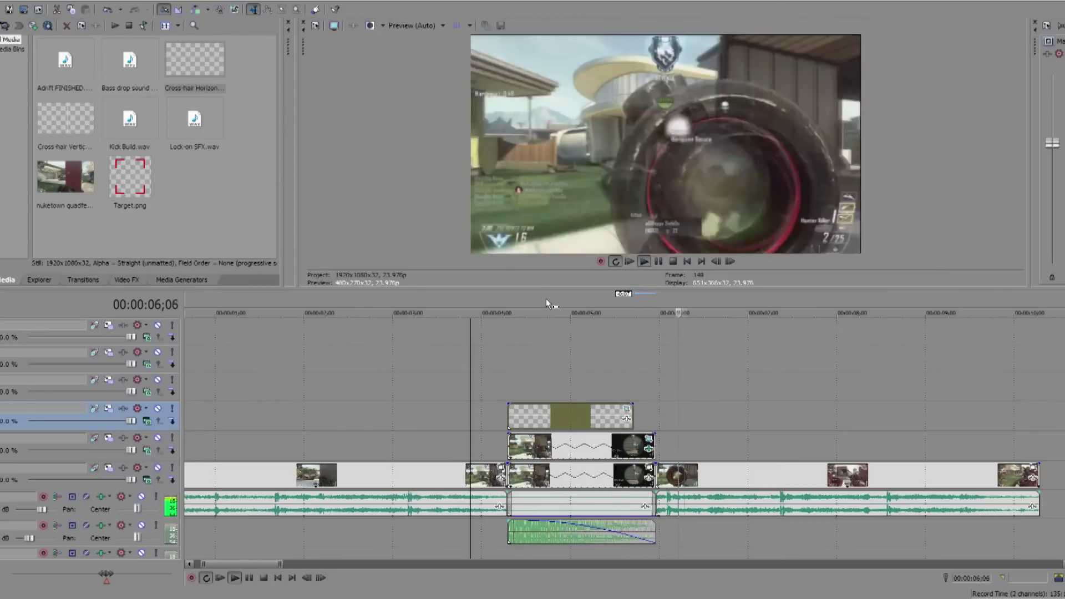
key(space)
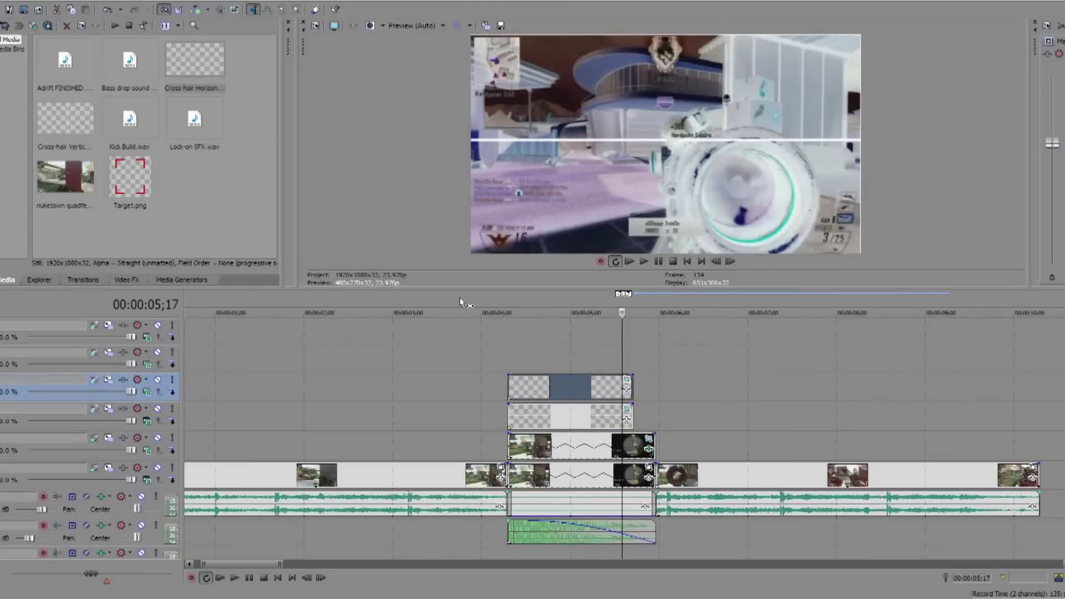
- Play back the paired horizontal cross-hair lines from 00:00:03;22 to check how they meet
click(460, 297)
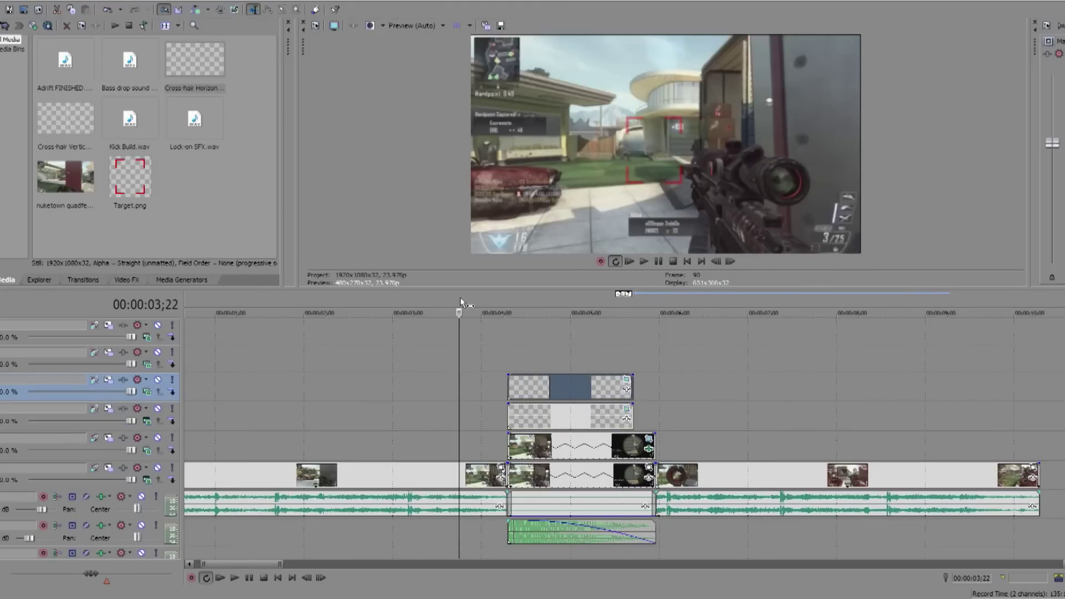
key(space)
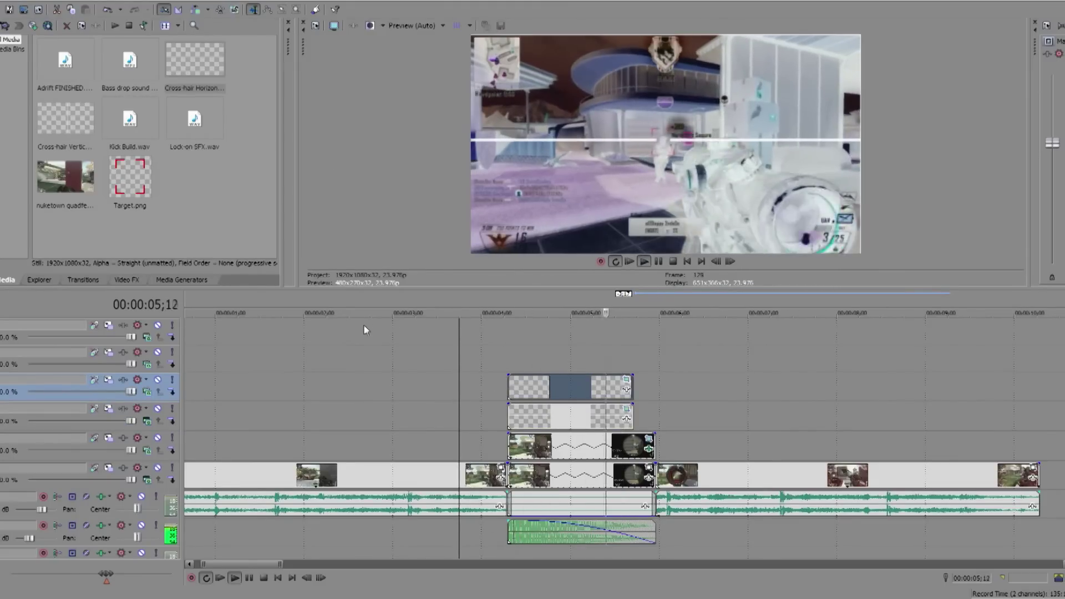
key(space)
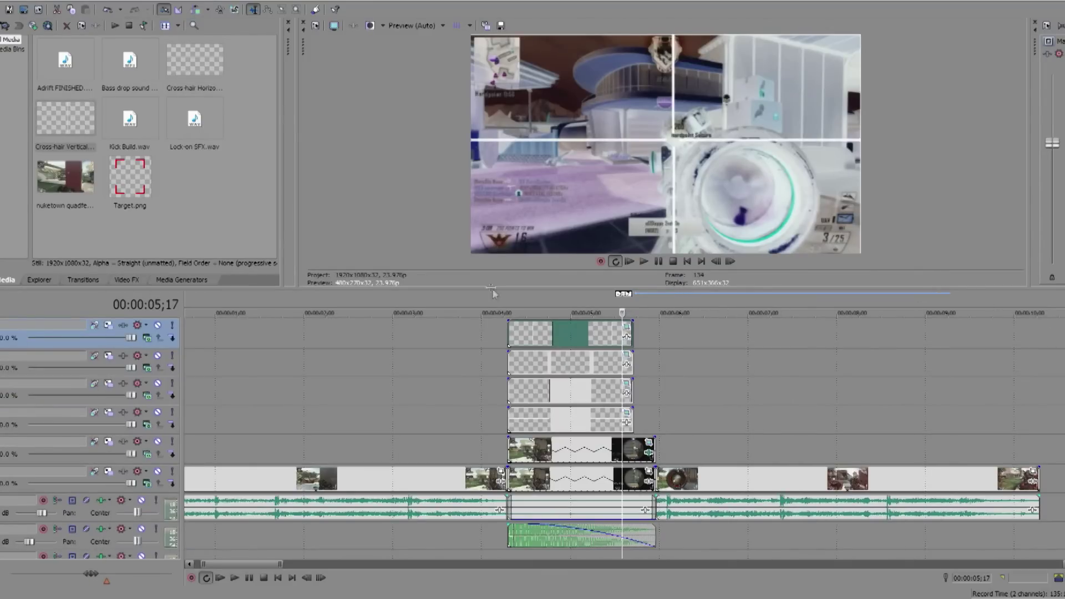
- Play back the complete effect with horizontal and vertical cross-hair lines from 00:00:03;23
click(463, 300)
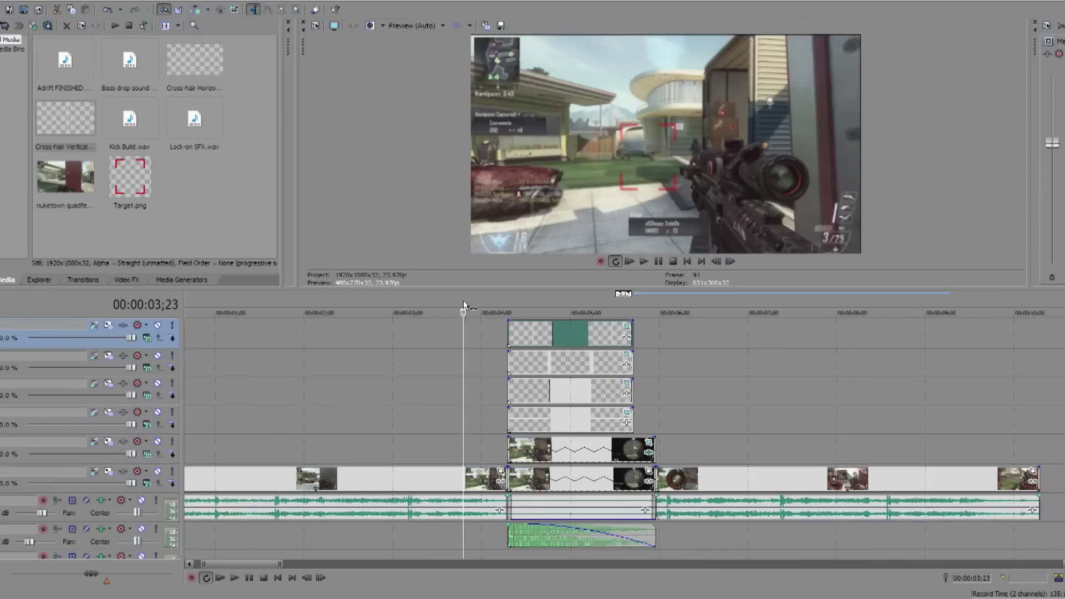
key(space)
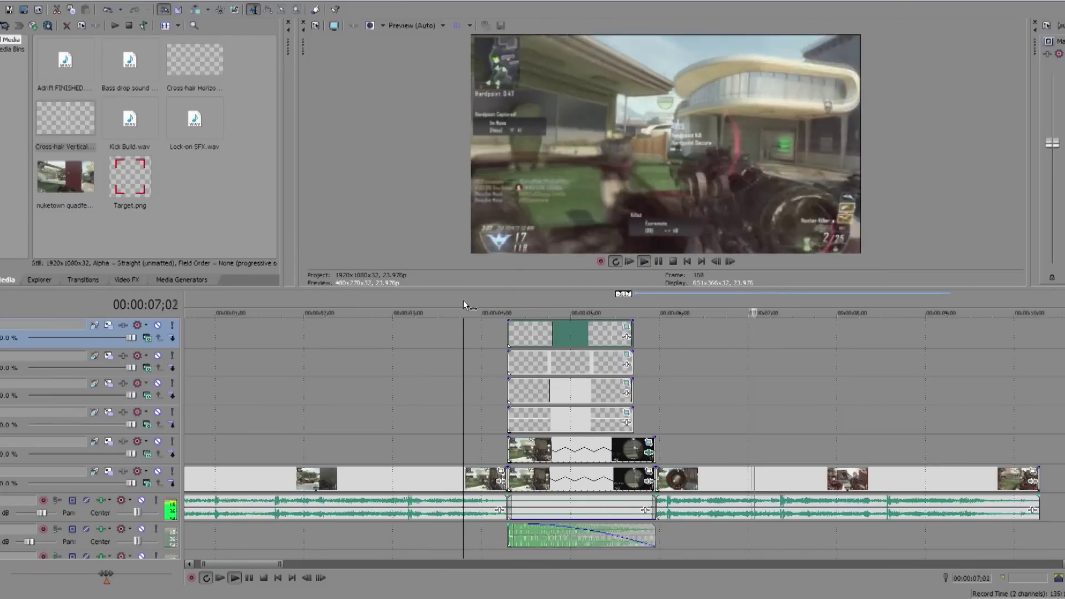
key(space)
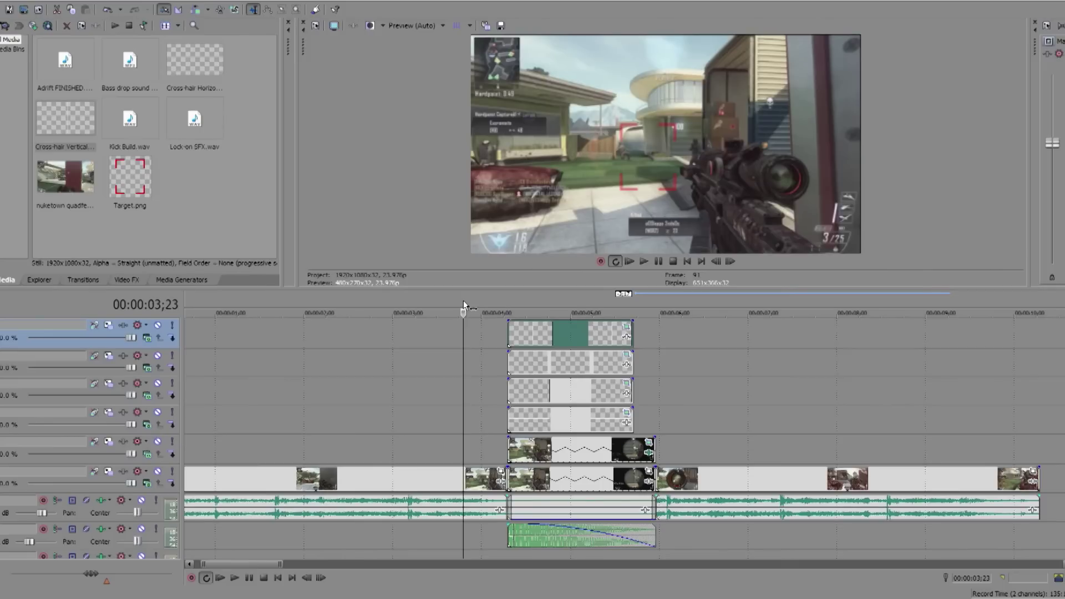
key(space)
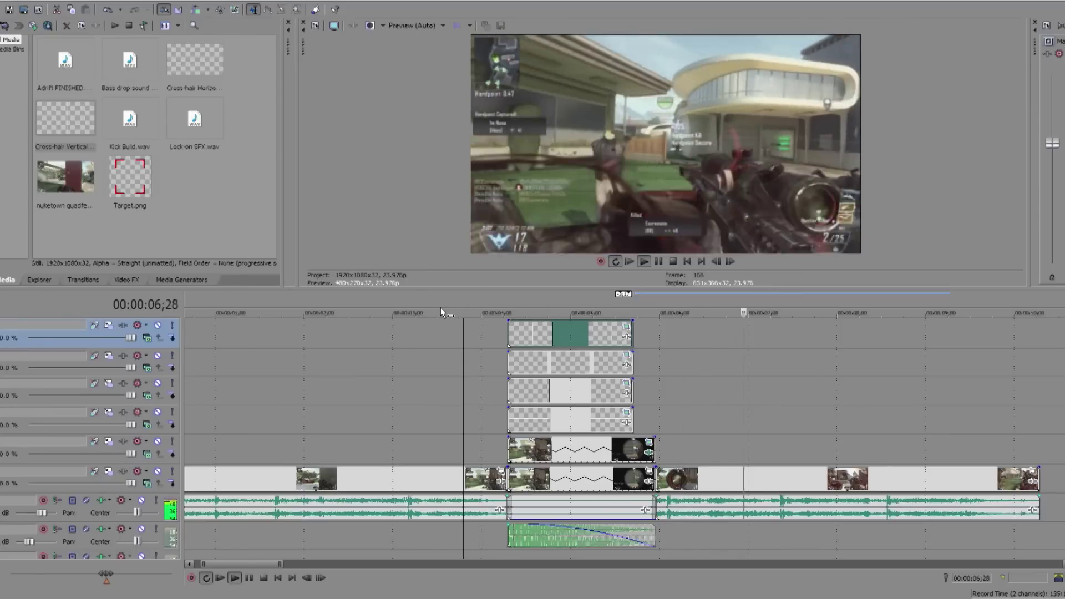
- Stop playback and add Lock-on SFX.wav beneath the bass drop sound, starting at 00:00:04;08
key(space)
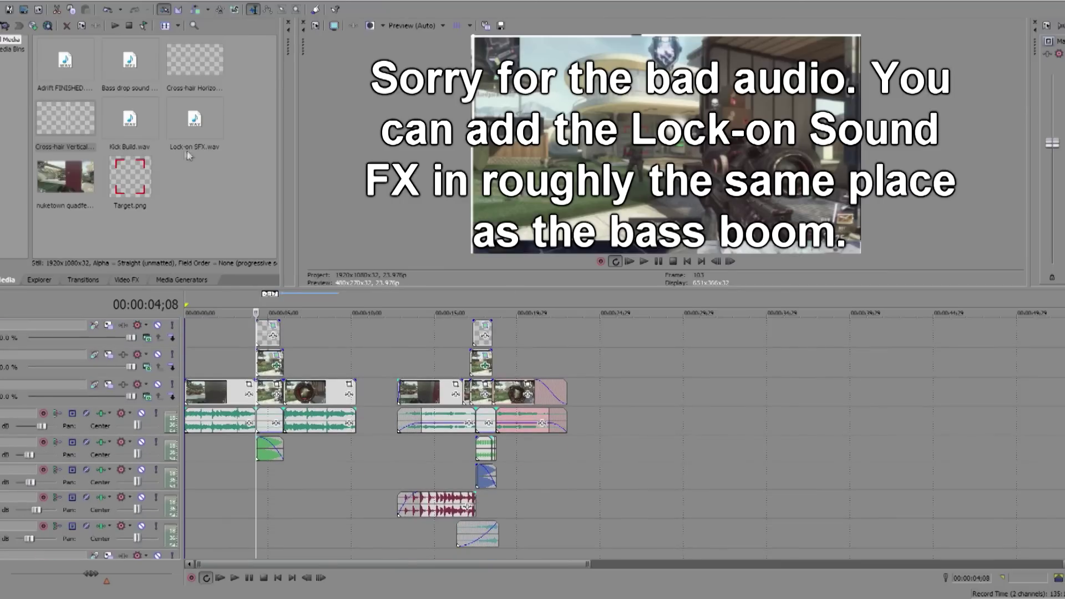
drag(191, 146, 282, 470)
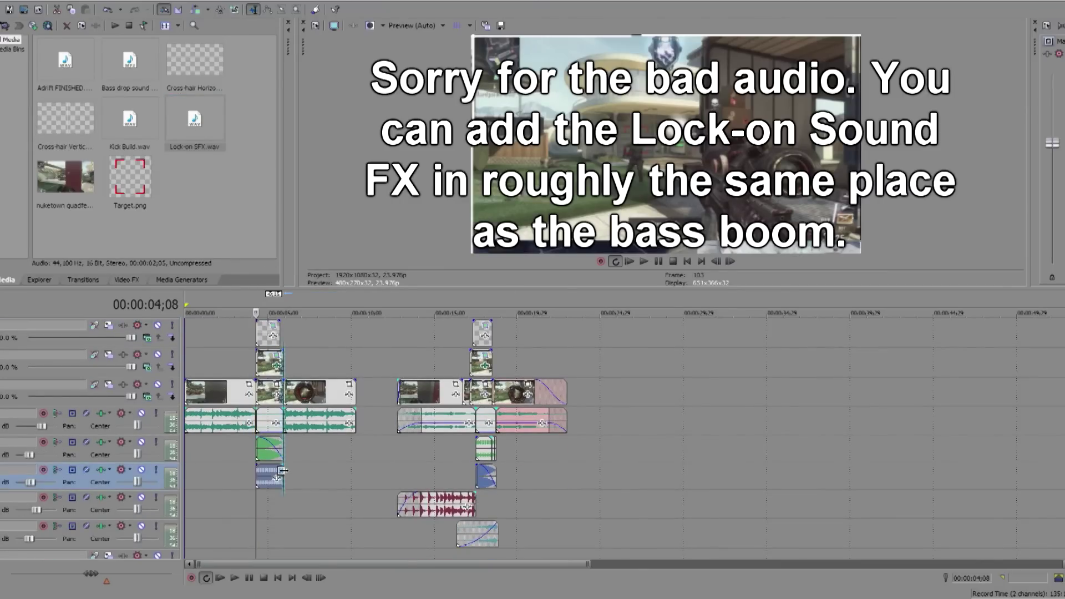
- Split the red target clip on the uppermost video track at 00:00:04;02
click(247, 305)
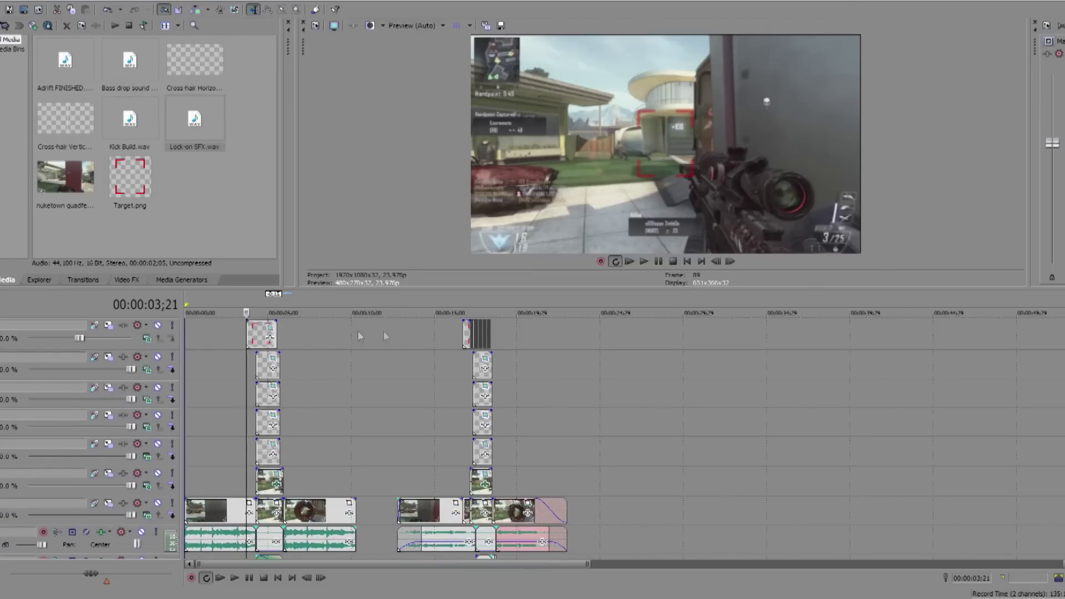
scroll(261, 333, up, 6)
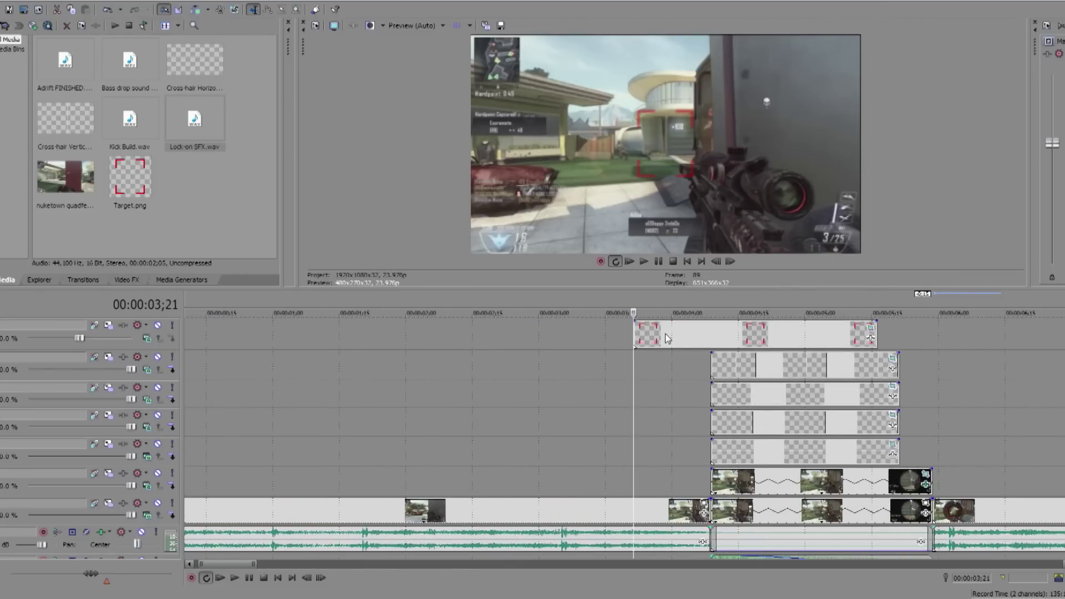
click(666, 335)
click(731, 261)
click(731, 261)
click(731, 261)
click(732, 260)
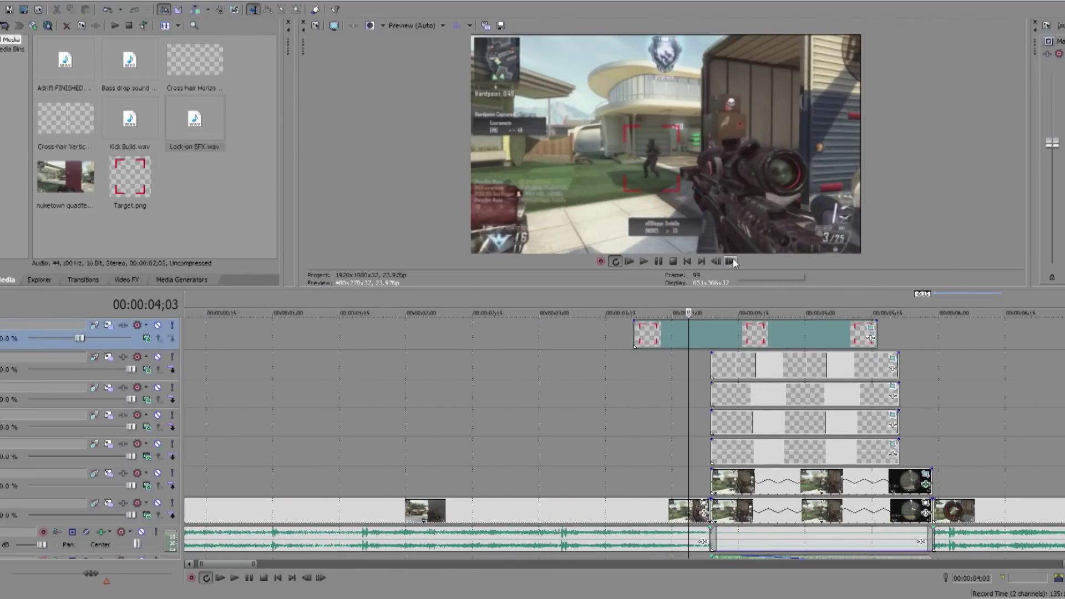
click(720, 261)
click(719, 261)
click(730, 261)
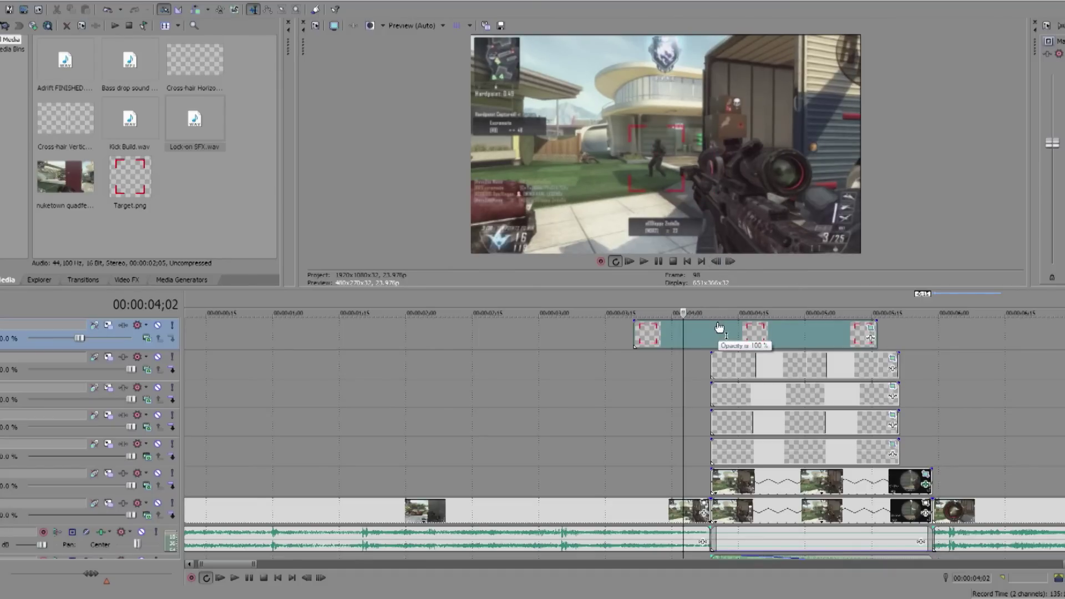
scroll(718, 329, up, 1)
key(s)
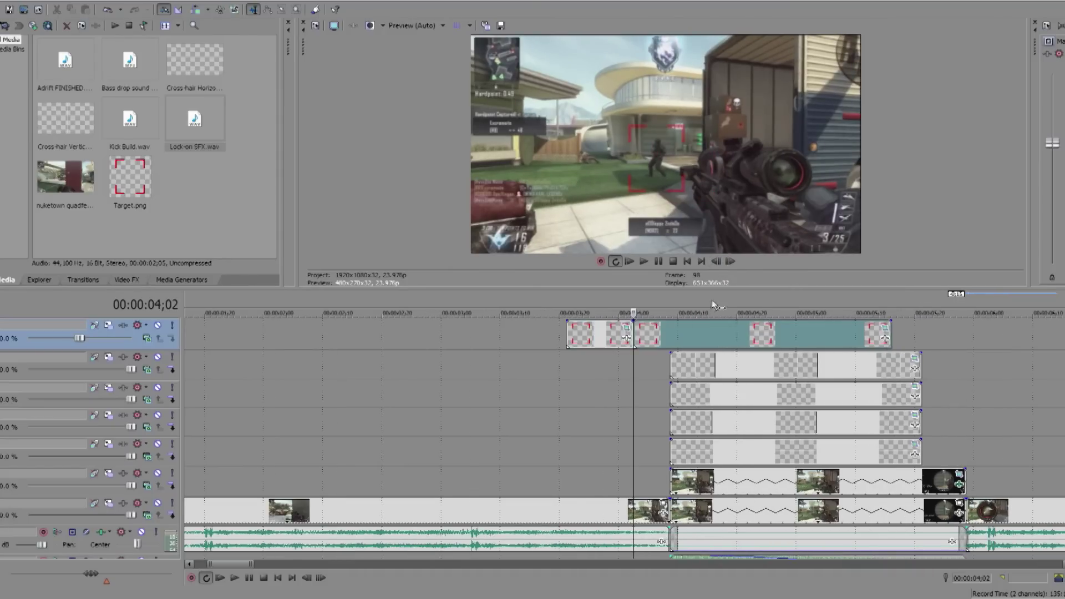
- Split the remaining target clip at every single frame from 00:00:04;03 through 00:00:05;15
click(728, 264)
key(s)
click(728, 264)
key(s)
click(729, 264)
key(s)
click(728, 264)
key(s)
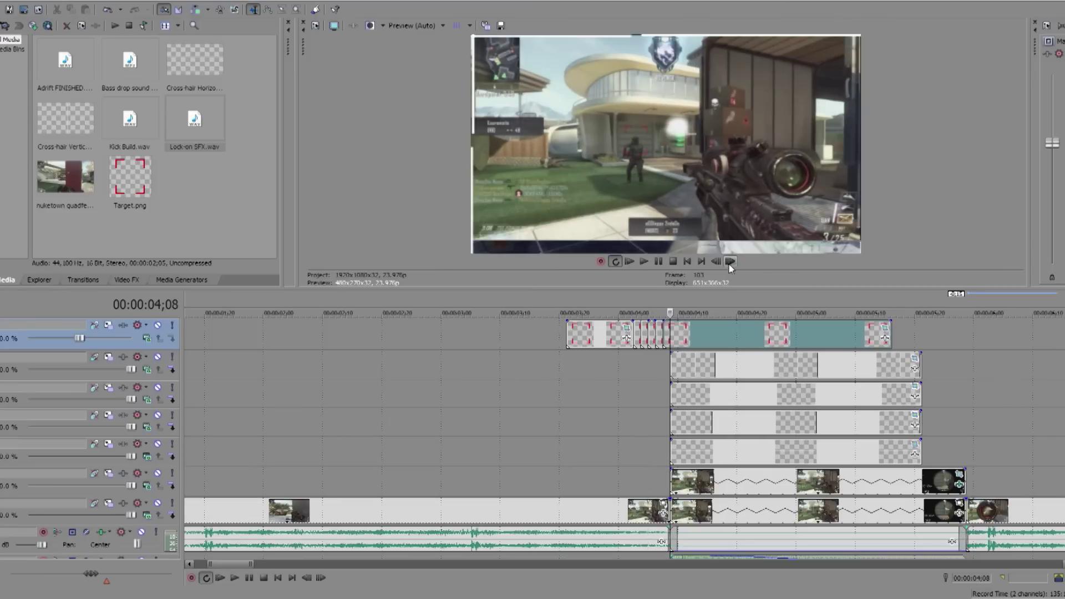
key(s)
click(729, 264)
key(s)
click(728, 264)
key(s)
click(728, 264)
key(s)
click(728, 264)
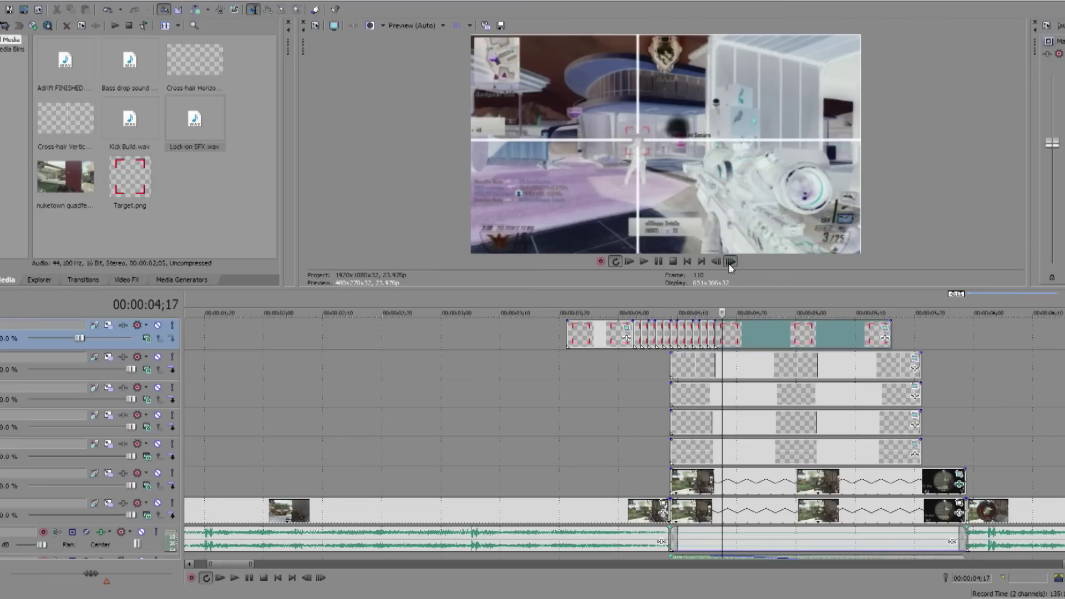
click(730, 261)
key(s)
click(730, 261)
key(s)
click(730, 261)
key(s)
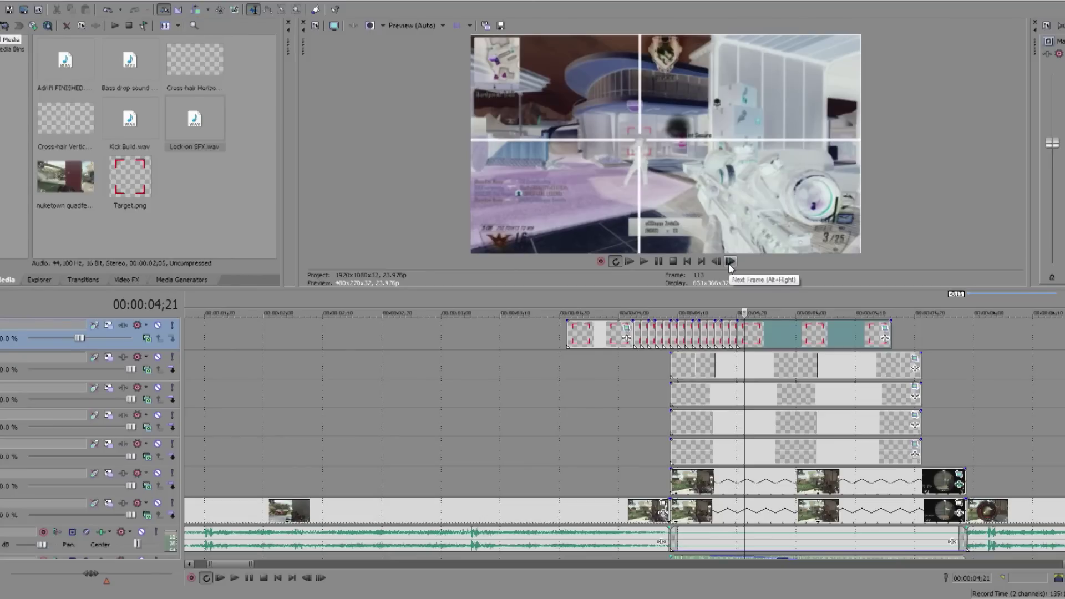
key(s)
click(730, 263)
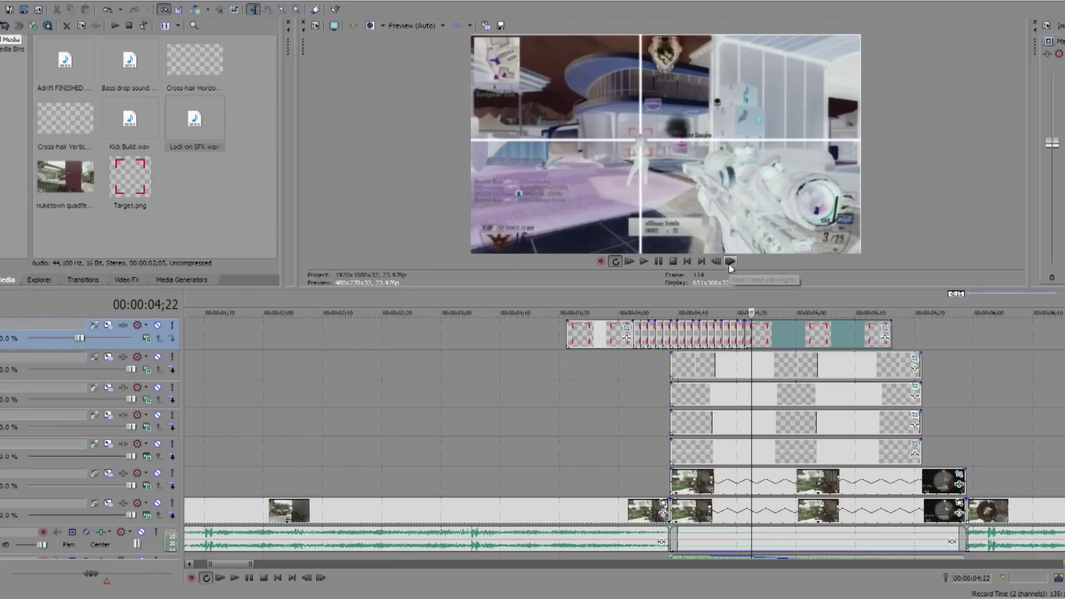
key(s)
click(729, 262)
key(s)
click(730, 261)
key(s)
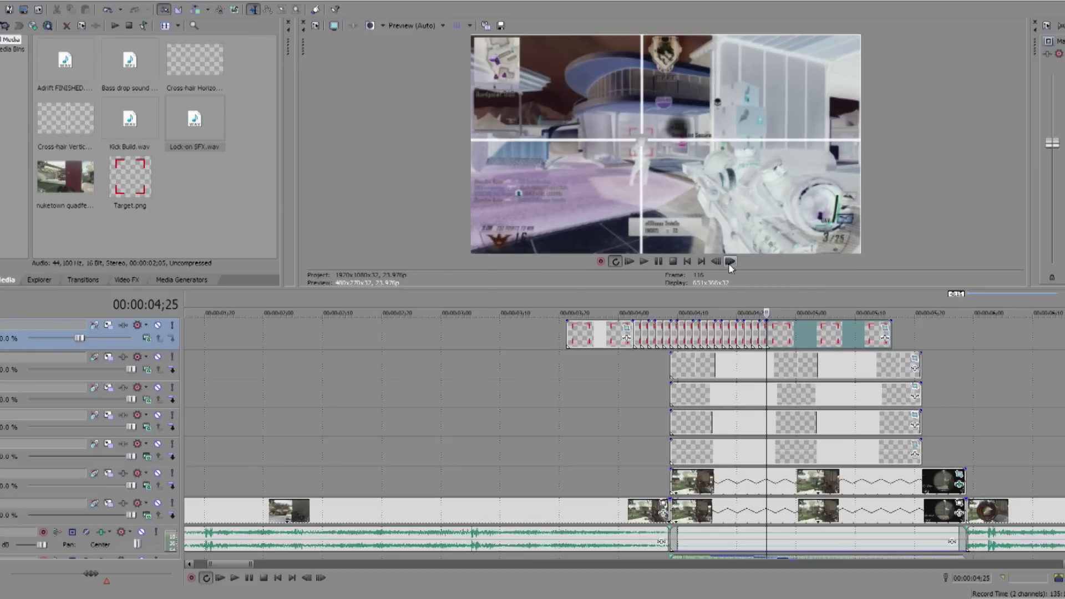
click(730, 261)
key(s)
click(730, 261)
key(s)
click(730, 261)
key(s)
click(729, 261)
key(s)
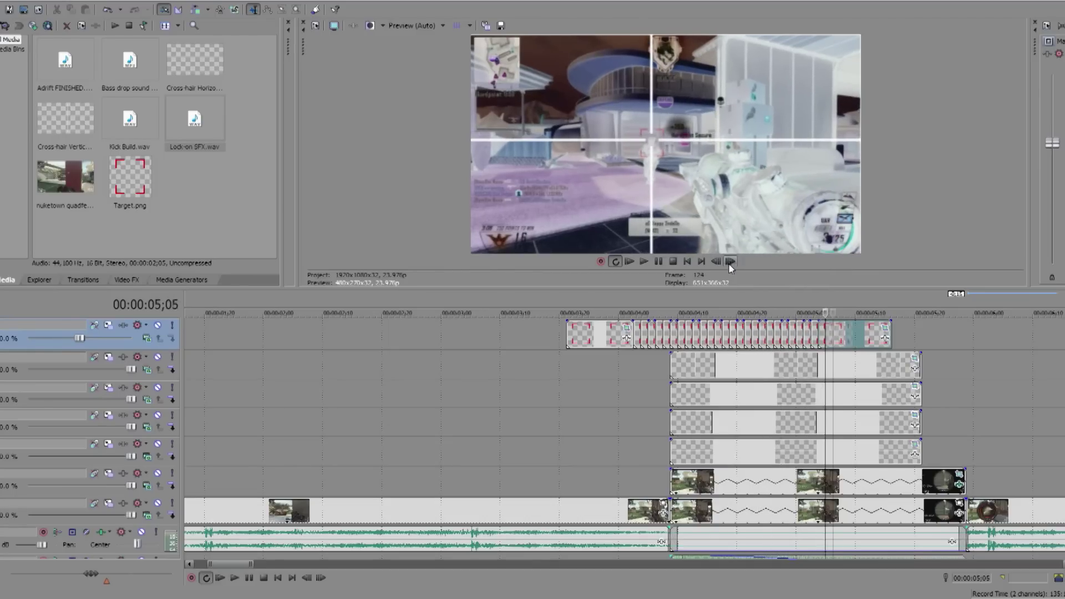
click(730, 261)
key(s)
click(730, 261)
key(s)
click(730, 261)
key(s)
click(730, 263)
key(s)
click(730, 263)
key(s)
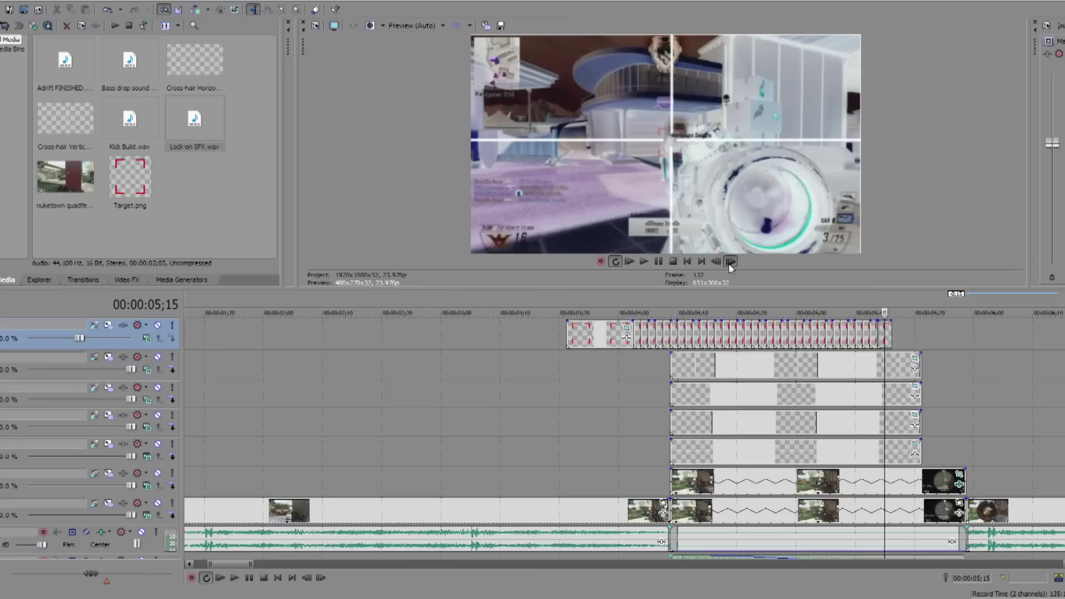
- Delete every second one-frame piece of the target clip from 00:00:04;03 to 00:00:05;13 to make the target flicker
scroll(653, 359, up, 2)
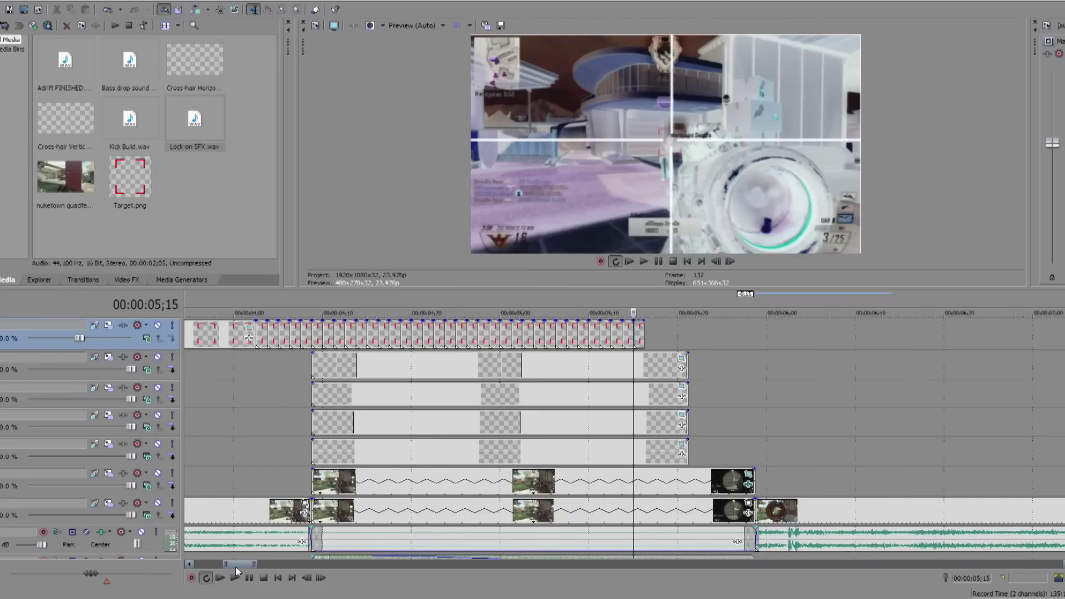
drag(235, 567, 234, 567)
click(317, 337)
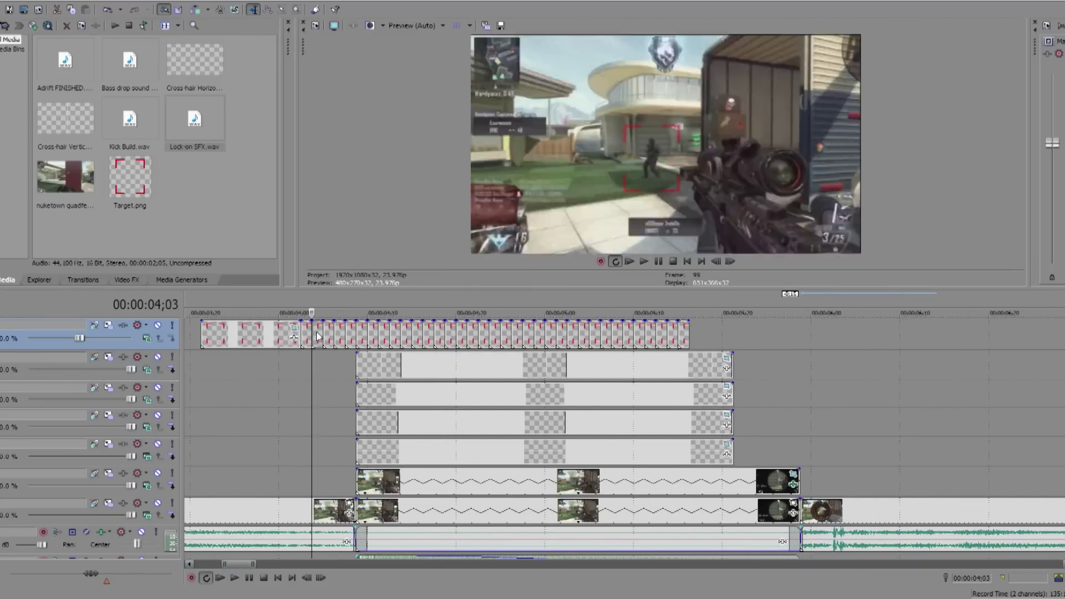
key(Delete)
click(341, 335)
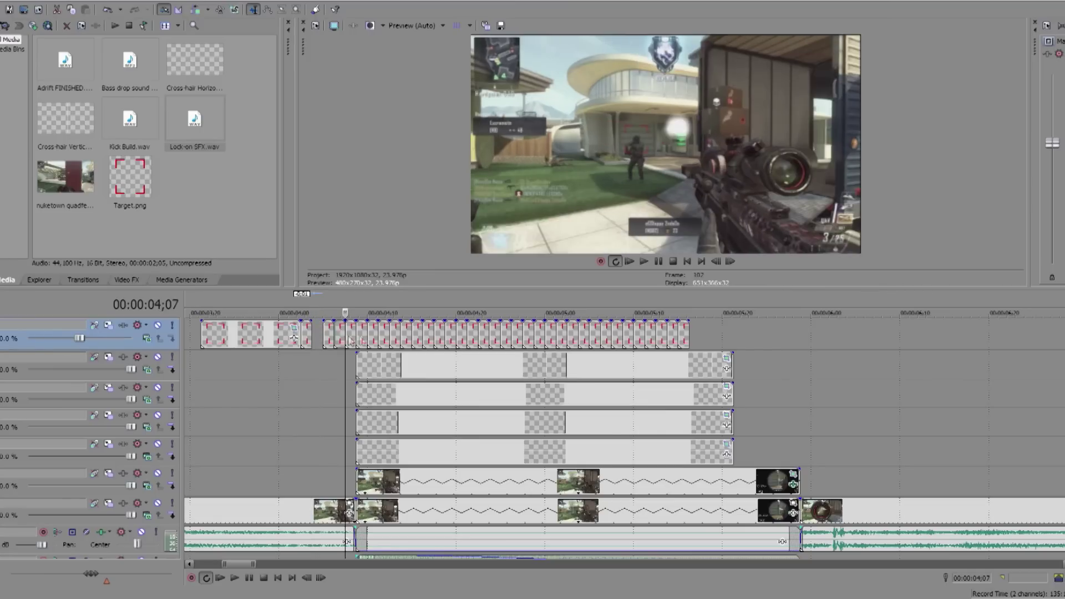
key(Delete)
click(362, 337)
key(Delete)
click(383, 337)
key(Delete)
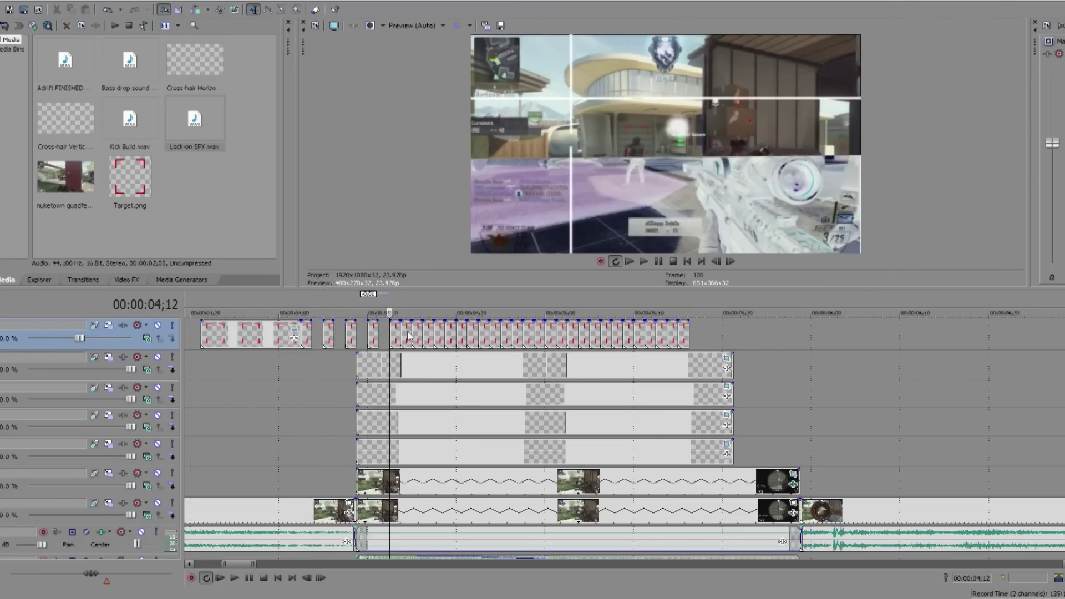
click(406, 338)
key(Delete)
click(422, 332)
click(430, 332)
key(Delete)
click(452, 334)
key(Delete)
click(473, 334)
key(Delete)
click(492, 335)
key(Delete)
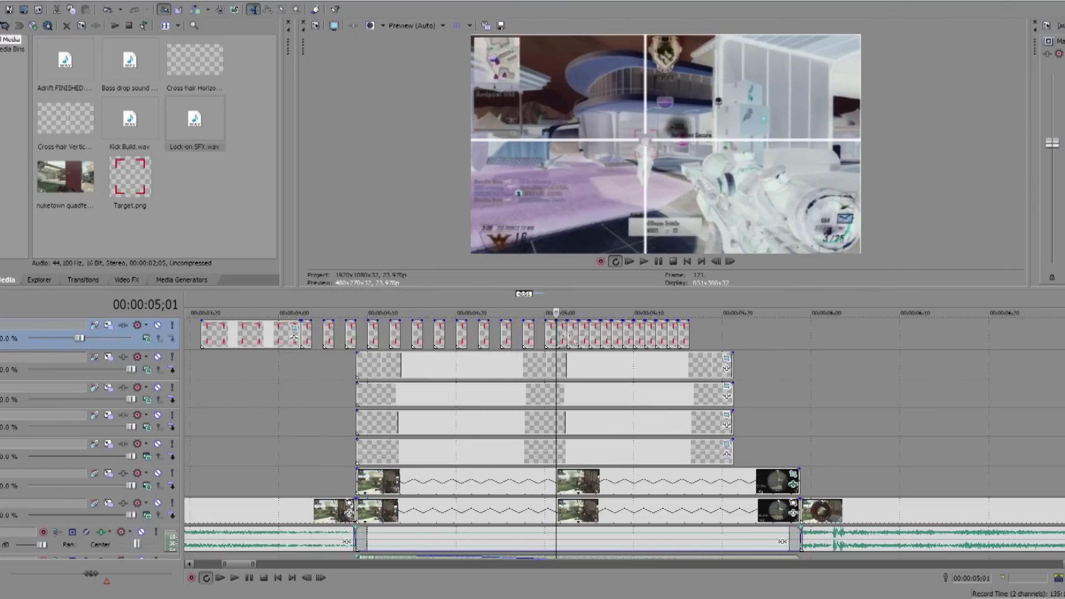
key(Delete)
click(626, 335)
key(Delete)
click(647, 336)
key(Delete)
click(669, 336)
key(Delete)
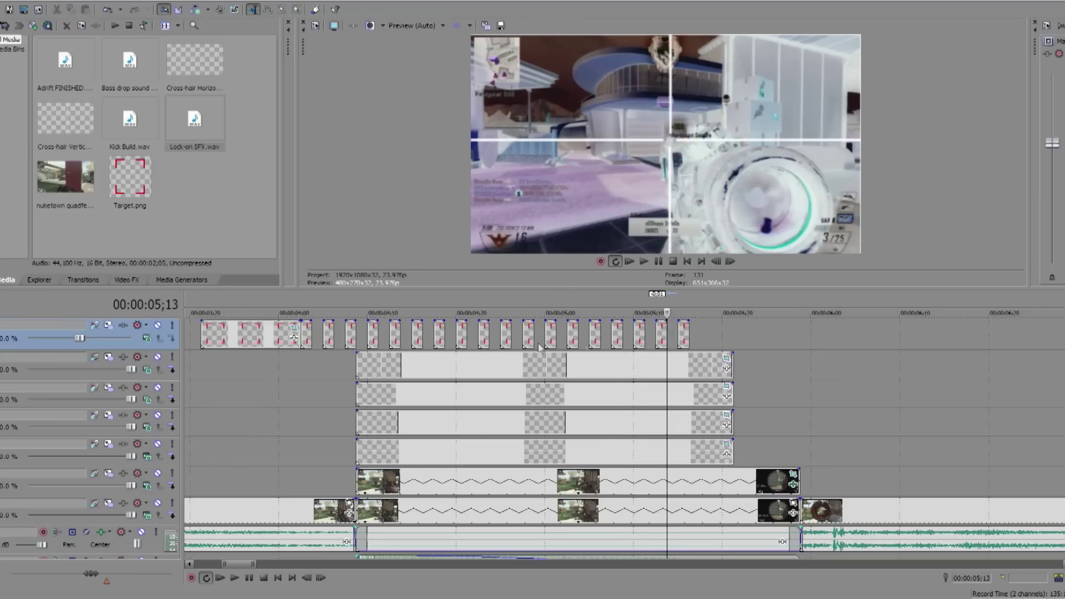
- Play back the flickering target together with the cross-hair effect from 00:00:03;21
click(201, 301)
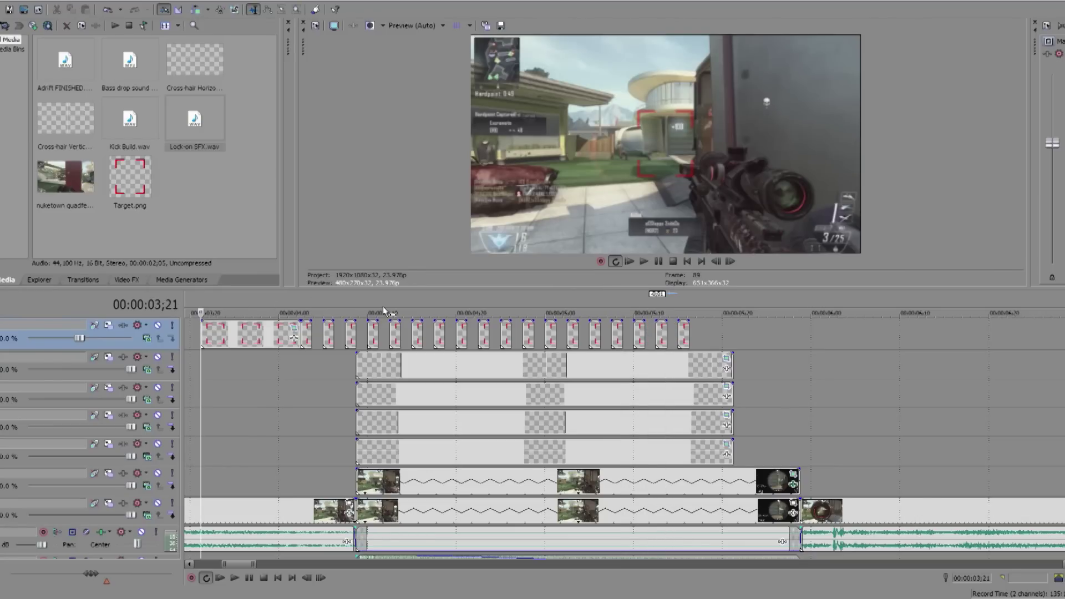
key(space)
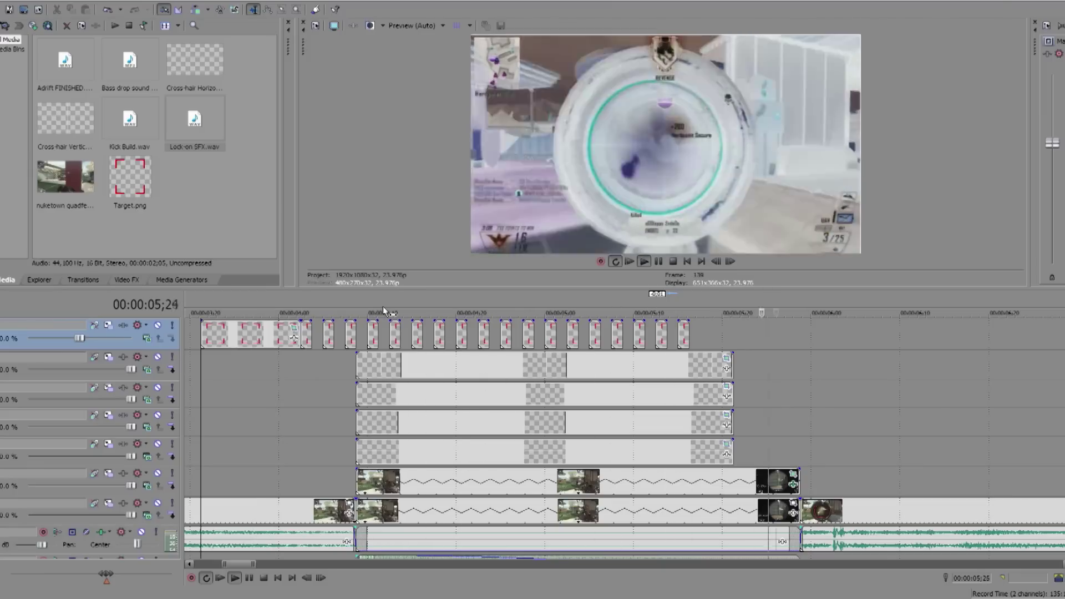
key(space)
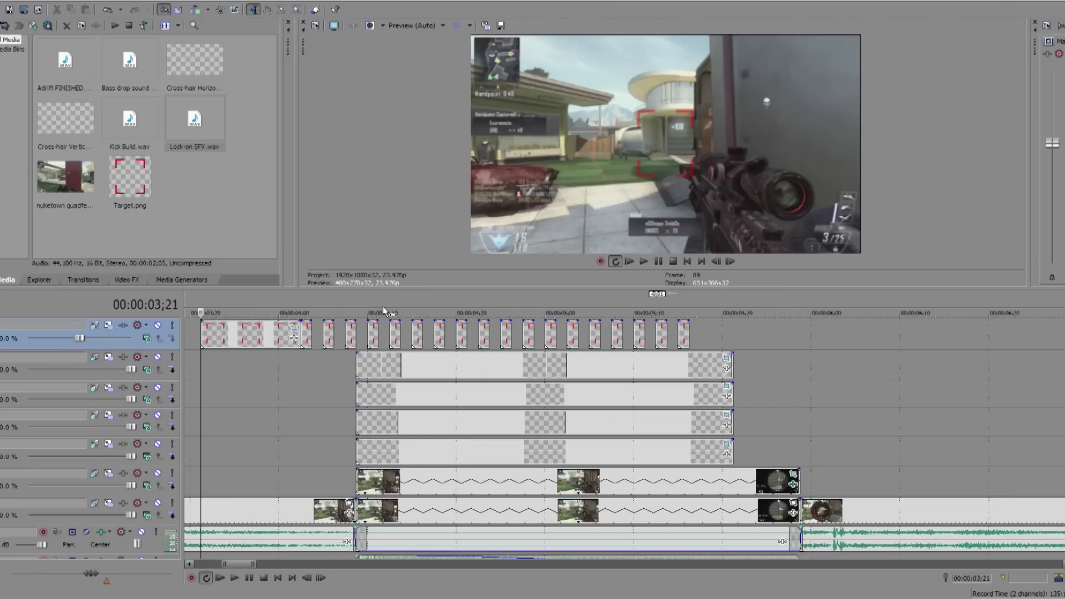
scroll(527, 398, down, 3)
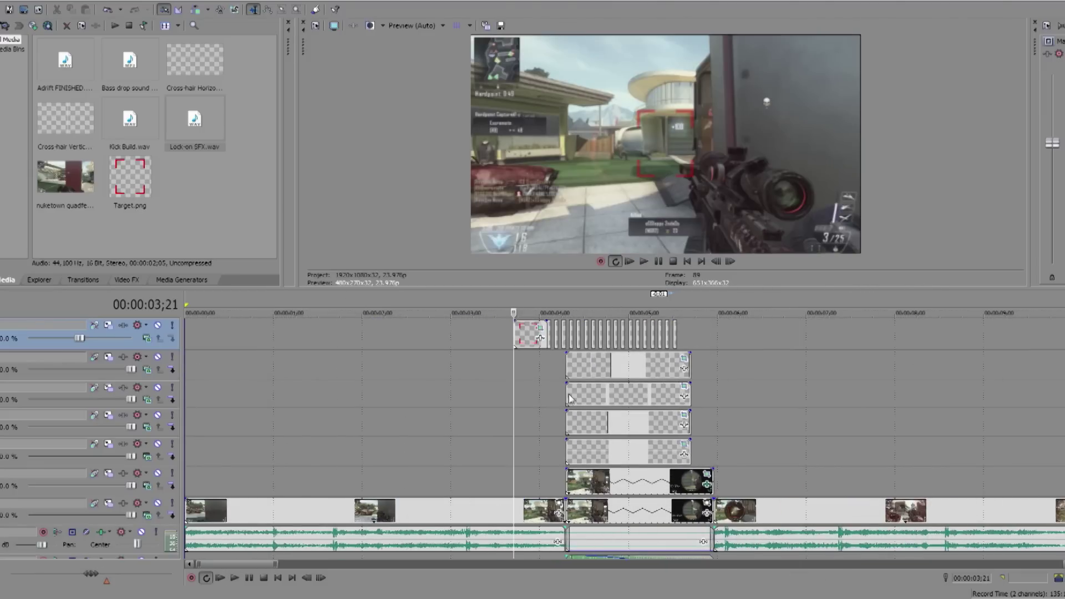